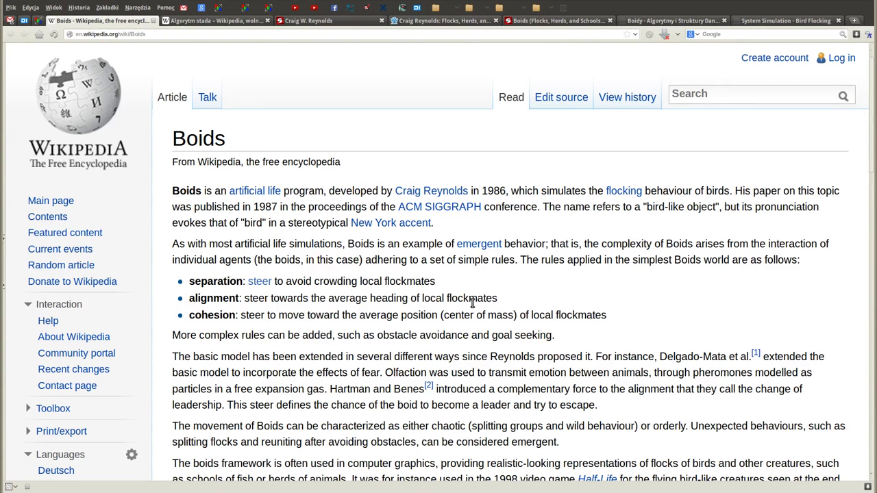
# Switch to the Polish 'Algorytm stada' article and scroll down through the flocking rules
pyautogui.click(219, 20)
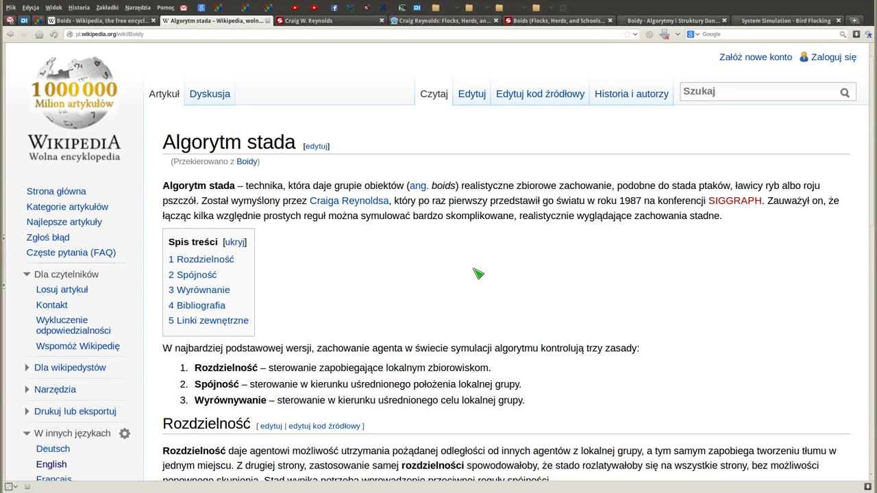
pyautogui.scroll(-4, 479, 274)
pyautogui.scroll(-4, 531, 236)
pyautogui.scroll(-2, 445, 268)
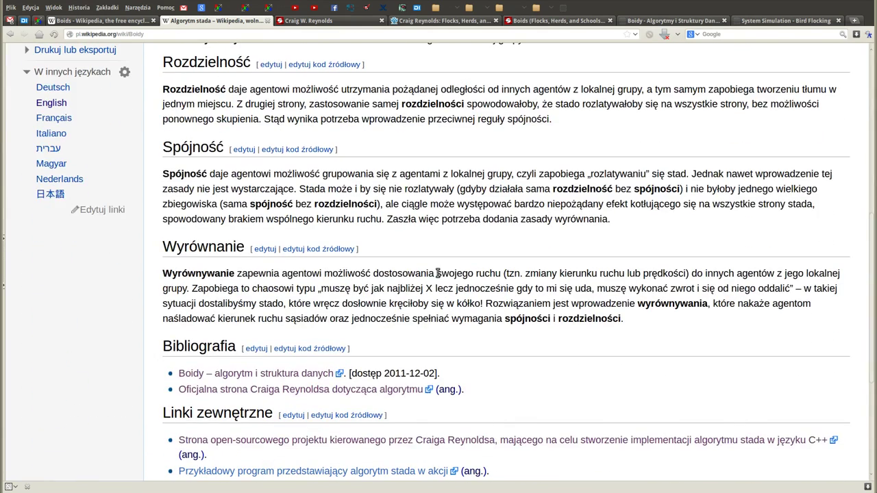
# Highlight the Spójność and Wyrównanie headings, then move on to the boids creator's homepage
pyautogui.moveTo(167, 146); pyautogui.dragTo(219, 147)
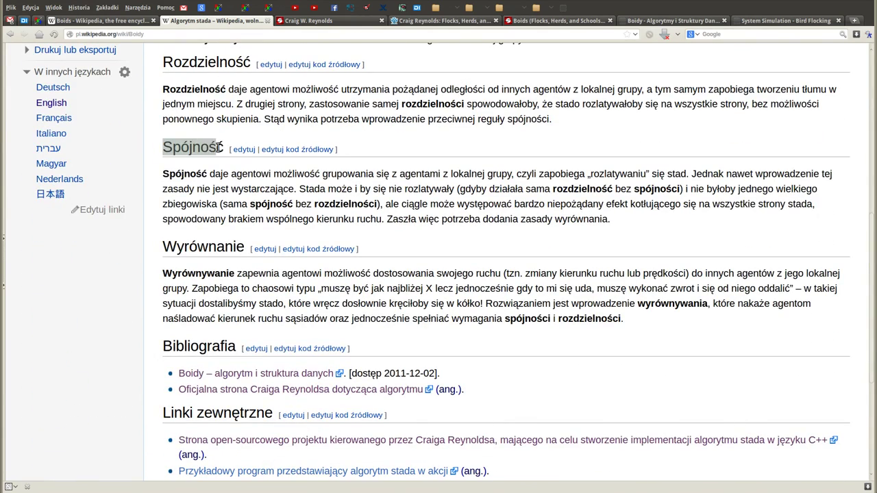
pyautogui.moveTo(164, 246); pyautogui.dragTo(244, 247)
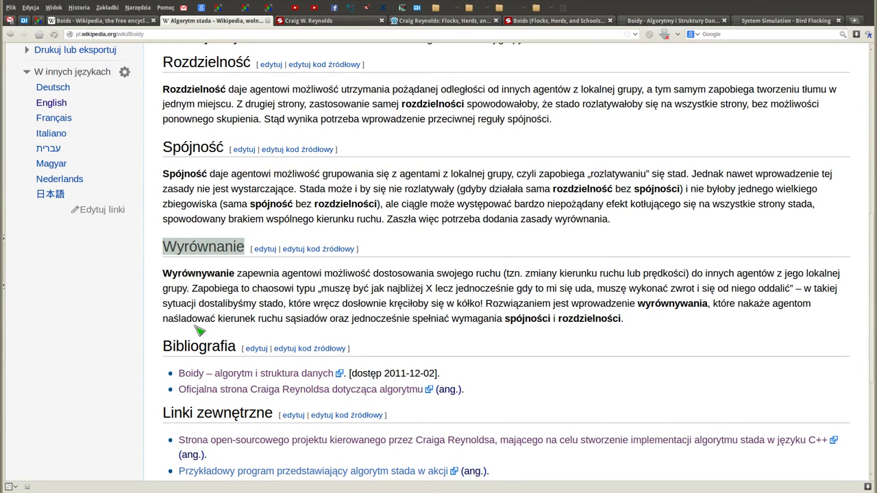
pyautogui.click(205, 104)
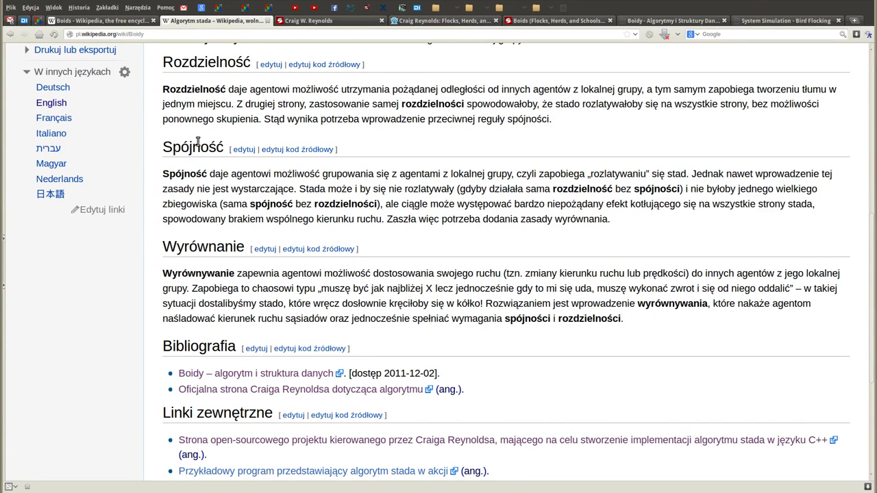
pyautogui.scroll(10, 384, 254)
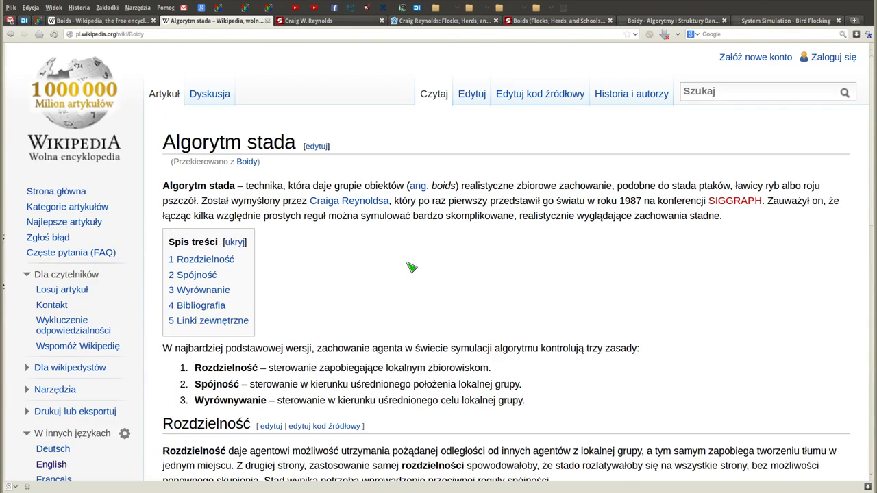
pyautogui.click(322, 21)
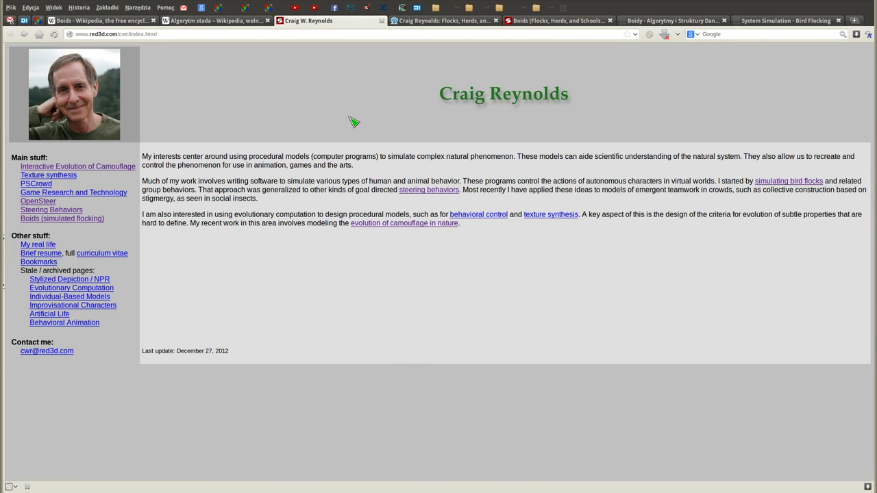
# Read through the 1987 Flocks, Herds, and Schools paper, then bring up the Boids background page
pyautogui.hotkey('ctrl', 'Tab')
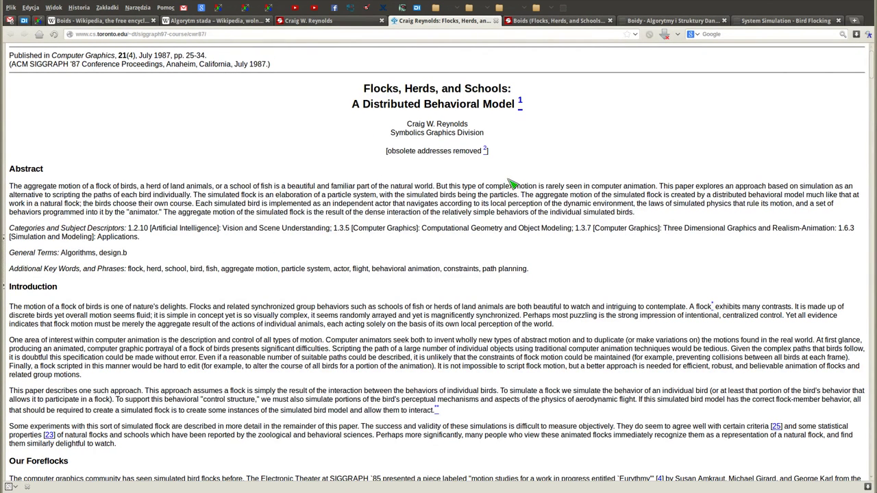
pyautogui.moveTo(870, 65); pyautogui.dragTo(859, 249)
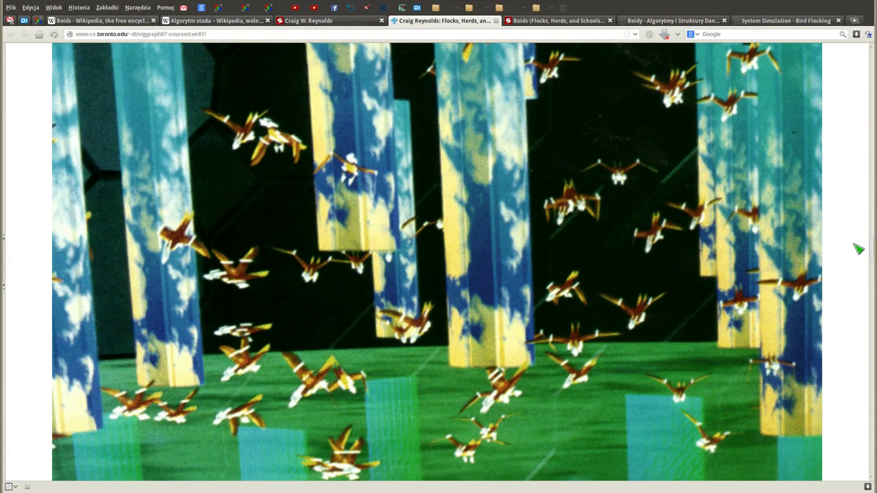
pyautogui.moveTo(859, 250)
pyautogui.mouseDown()
pyautogui.moveTo(868, 435)
pyautogui.moveTo(860, 29)
pyautogui.mouseUp()
pyautogui.click(573, 22)
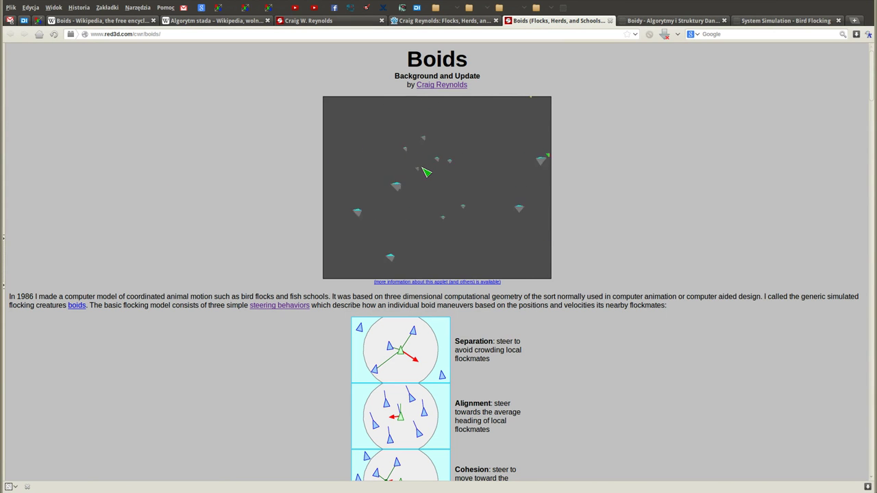
# Bring up the algorytm.org 'Boidy' article and read through its alignment and cohesion formulas
pyautogui.scroll(-3, 588, 336)
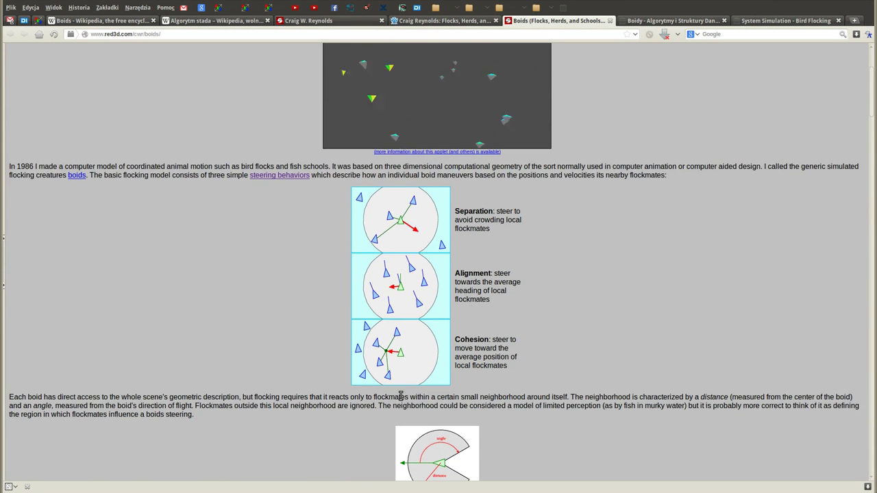
pyautogui.scroll(-2, 498, 383)
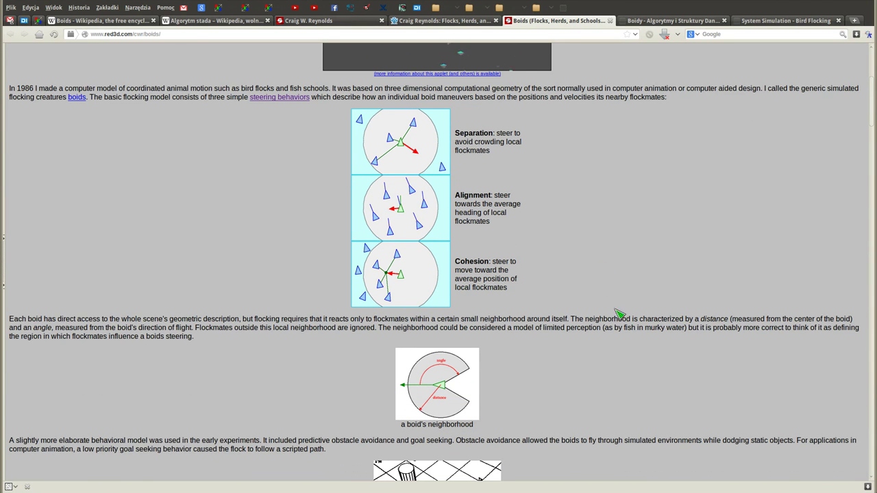
pyautogui.click(660, 23)
pyautogui.scroll(-5, 167, 127)
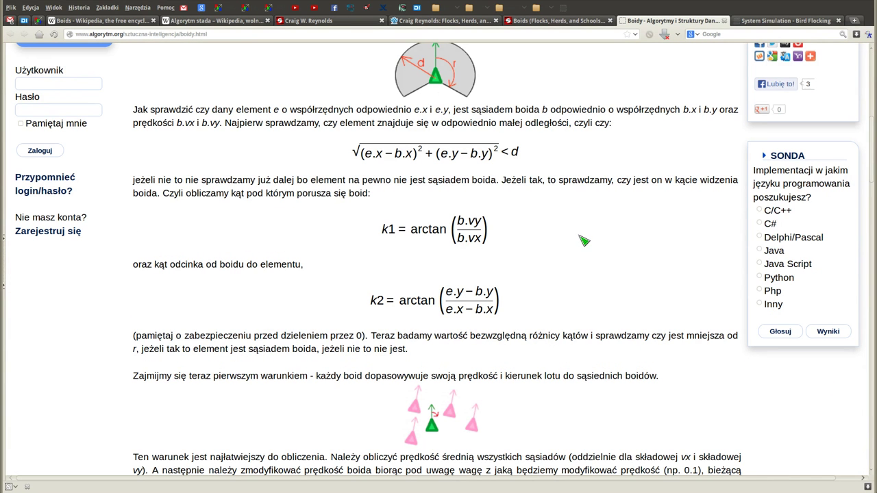
pyautogui.scroll(-5, 565, 337)
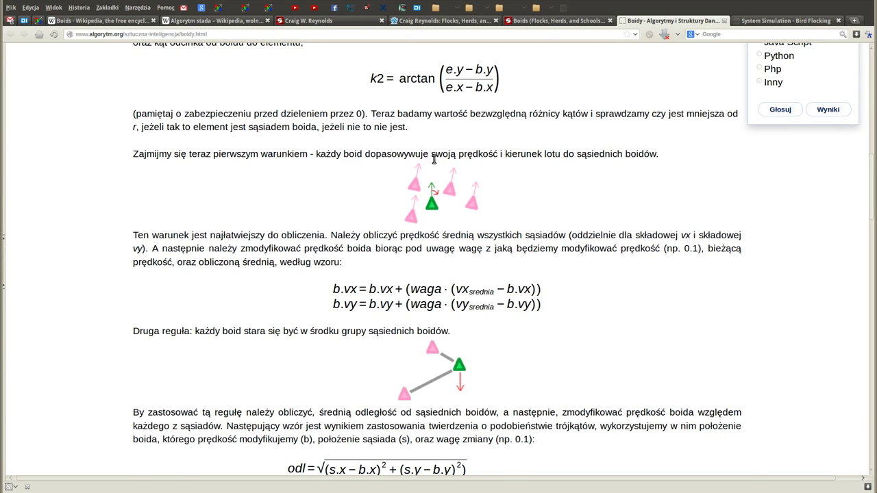
pyautogui.scroll(-2, 603, 237)
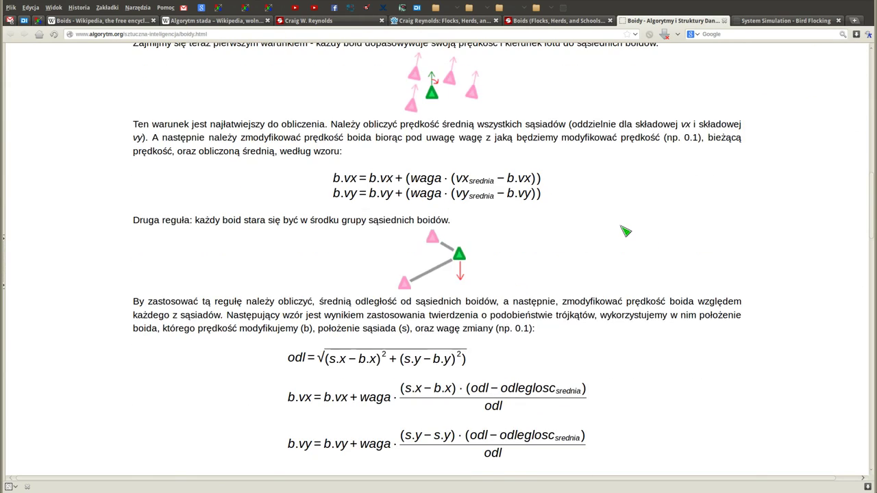
pyautogui.scroll(1, 625, 230)
pyautogui.scroll(9, 624, 231)
pyautogui.scroll(8, 625, 233)
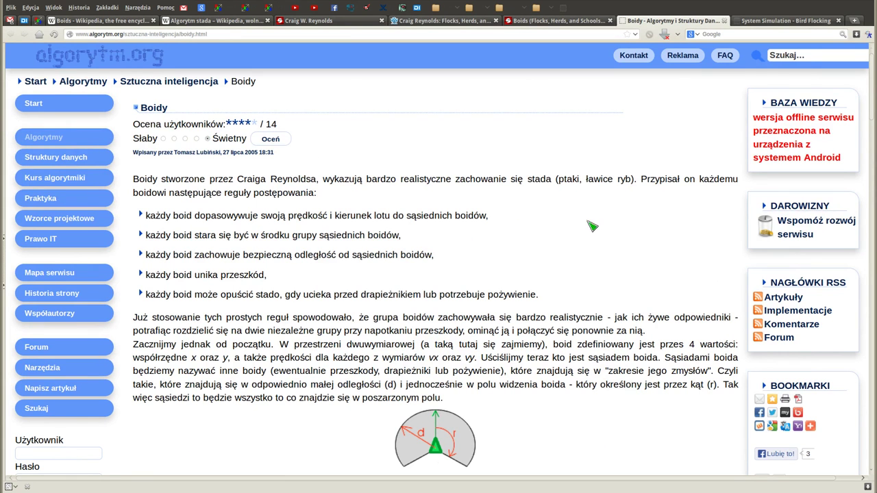
# Bring up the Bird Flocking simulation and add three birds near the canvas centre
pyautogui.click(796, 21)
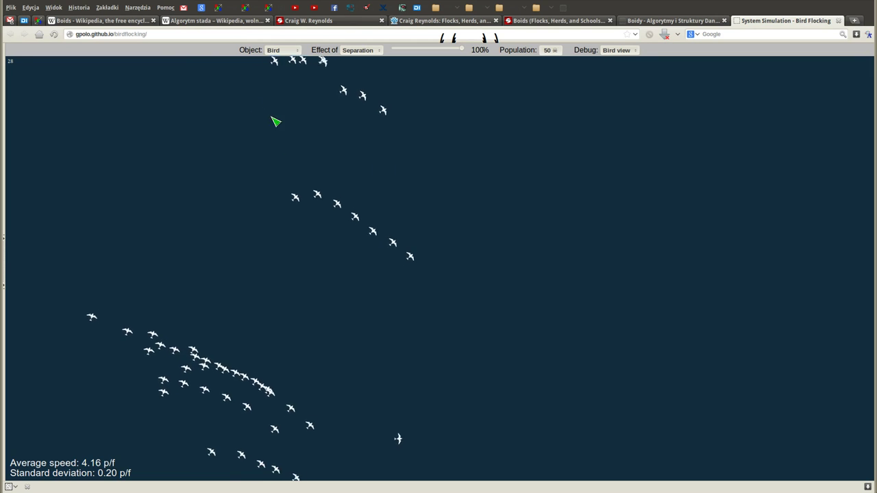
pyautogui.click(382, 224)
pyautogui.click(390, 241)
pyautogui.click(380, 254)
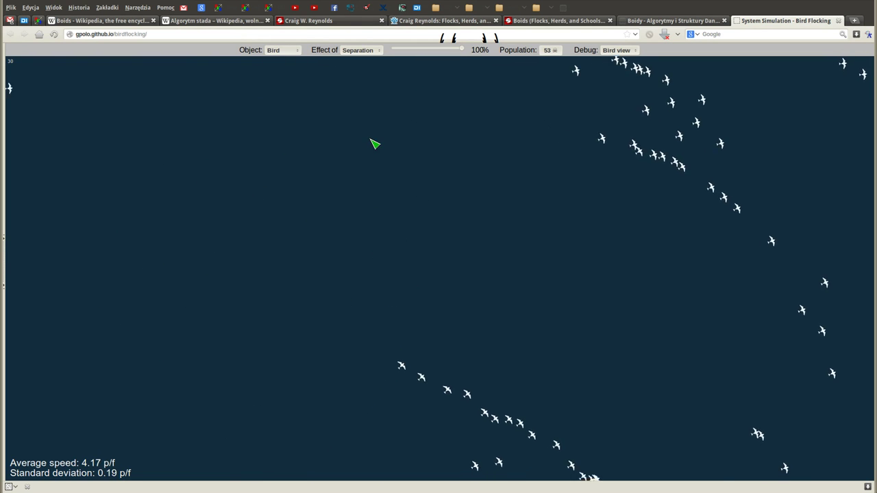
# Keep Separation as the tuned effect and weaken it with its slider
pyautogui.click(369, 50)
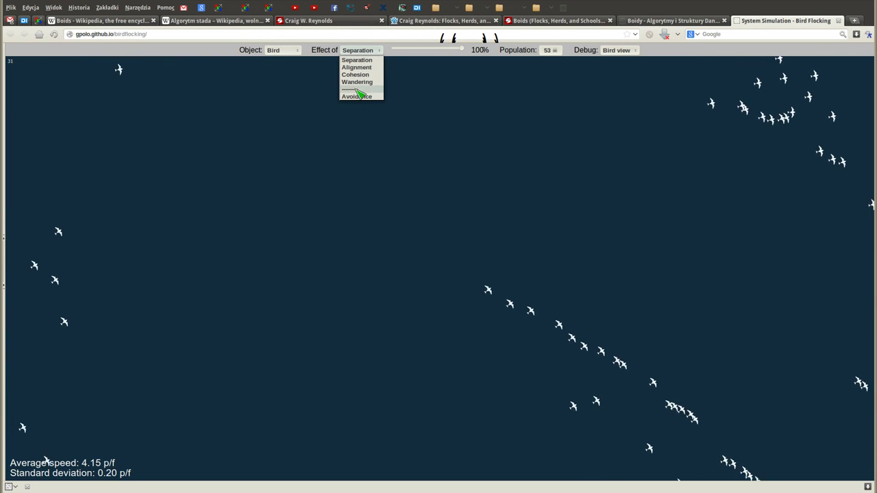
pyautogui.click(466, 54)
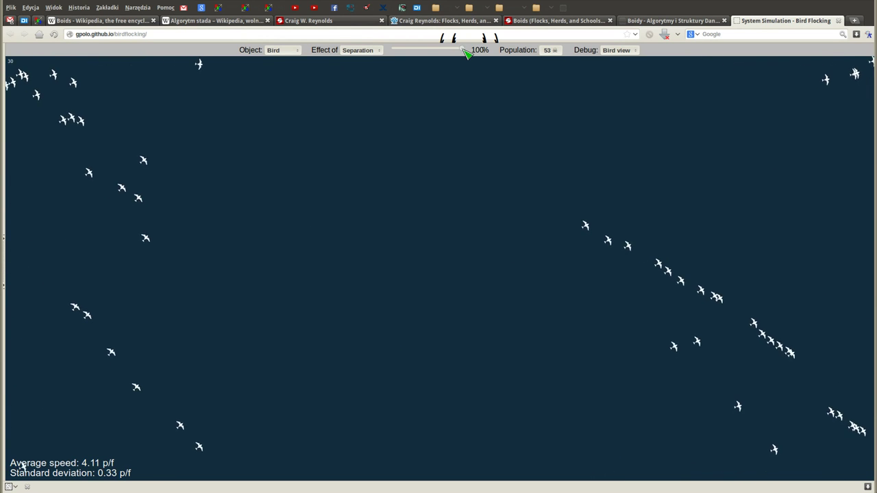
pyautogui.moveTo(466, 53); pyautogui.dragTo(434, 57)
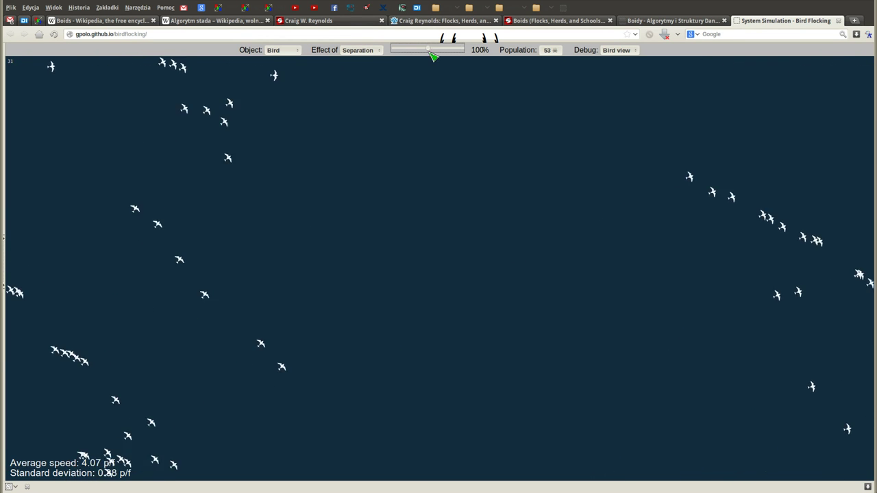
# Set Object to Obstacle and pile a cluster of obstacles in the centre of the sky
pyautogui.click(286, 52)
pyautogui.click(280, 66)
pyautogui.click(358, 202)
pyautogui.click(391, 218)
pyautogui.click(378, 221)
pyautogui.click(376, 192)
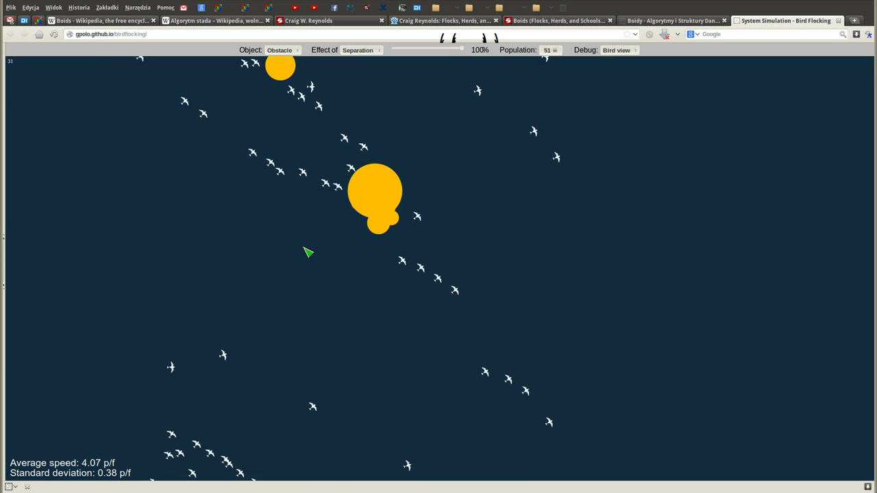
pyautogui.click(342, 192)
pyautogui.click(350, 221)
pyautogui.click(371, 228)
pyautogui.click(345, 193)
pyautogui.click(348, 204)
pyautogui.click(334, 199)
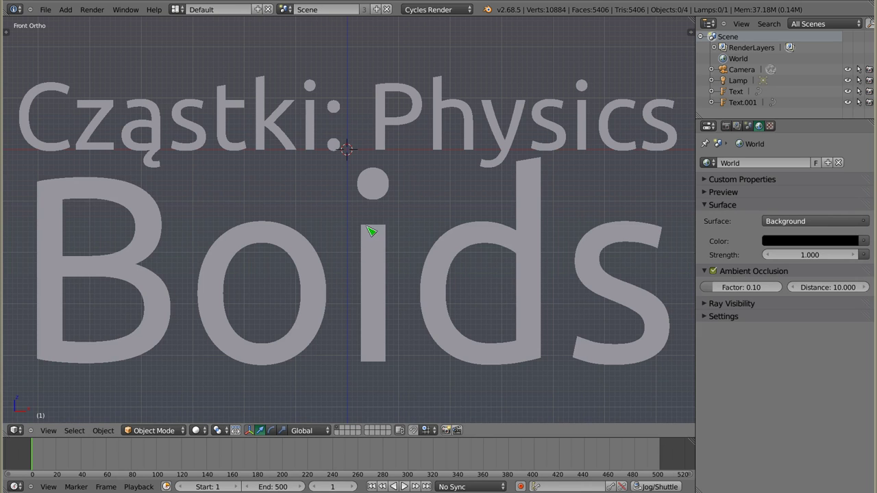
# Delete both text objects and add a cube to the scene
pyautogui.rightClick(379, 251)
pyautogui.press('Delete')
pyautogui.rightClick(390, 133)
pyautogui.press('Delete')
pyautogui.keyDown('shift'); pyautogui.moveTo(355, 168); pyautogui.dragTo(336, 274, button='middle'); pyautogui.keyUp('shift')
pyautogui.hotkey('shift', 'a')
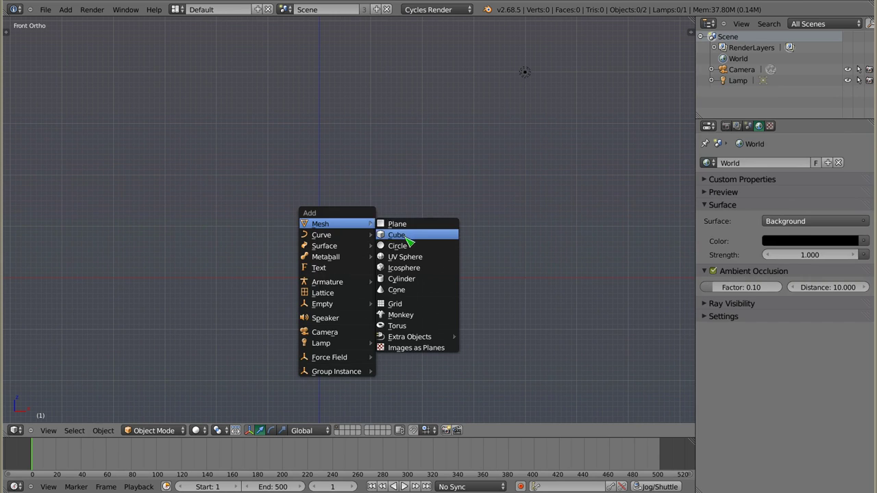
pyautogui.click(396, 235)
# Add a particle system to the cube with emission end 1 and lifetime 11111
pyautogui.click(836, 126)
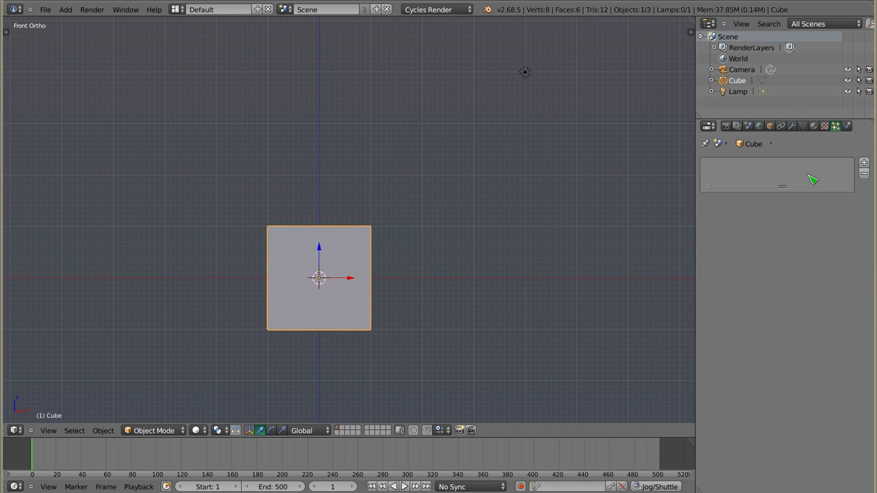
pyautogui.click(863, 164)
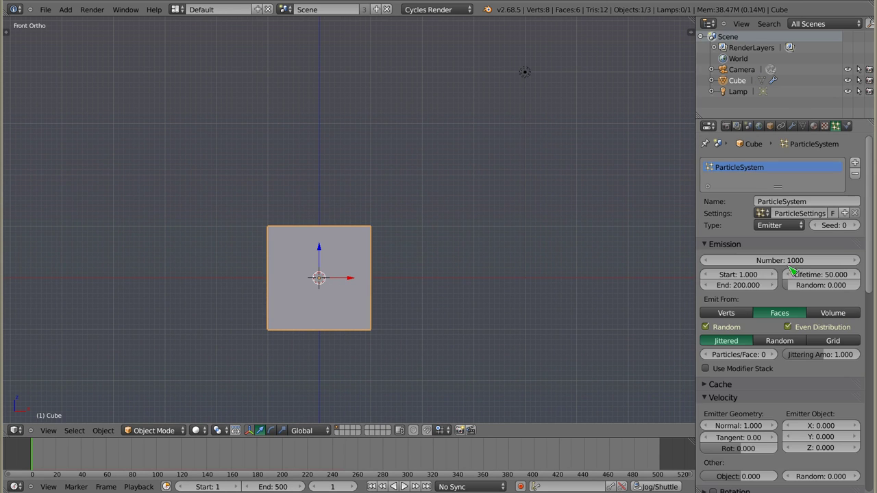
pyautogui.click(746, 289)
pyautogui.write('1')
pyautogui.press('Return')
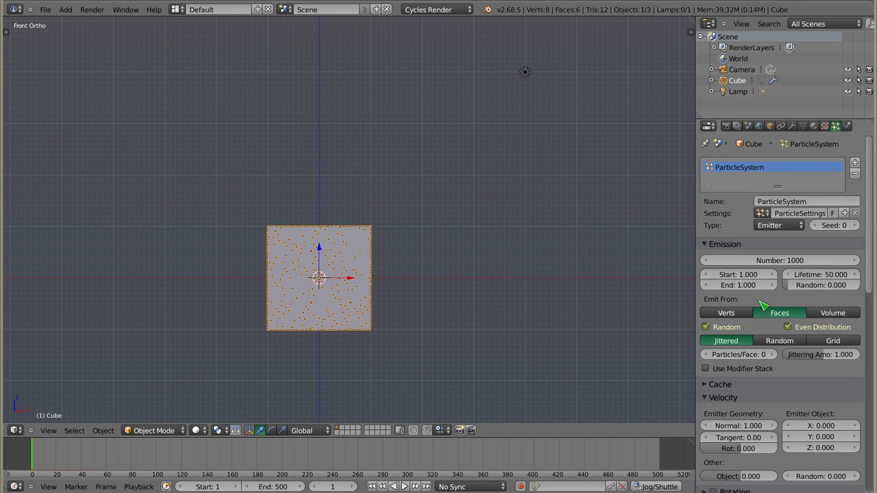
pyautogui.click(802, 275)
pyautogui.write('111')
pyautogui.press('Return')
# Set the animation end frame to 11111, preview the falling particles, and rewind to frame 1
pyautogui.click(281, 484)
pyautogui.write('11')
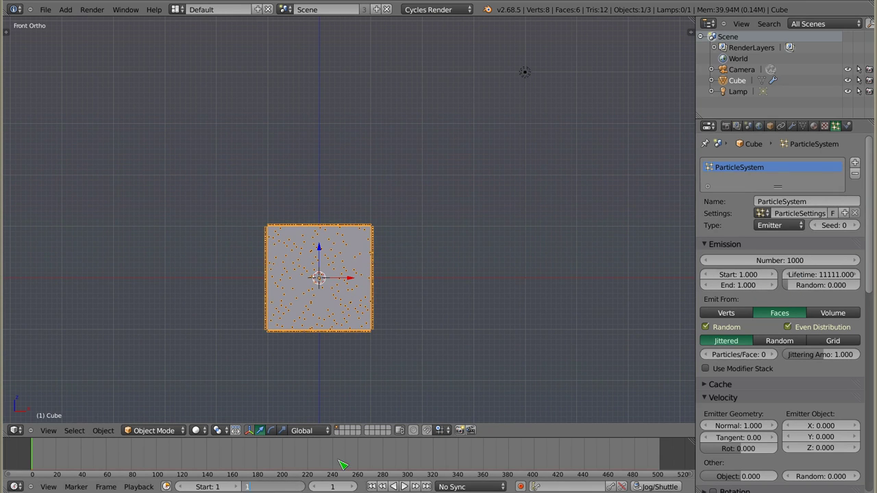
pyautogui.press('Return')
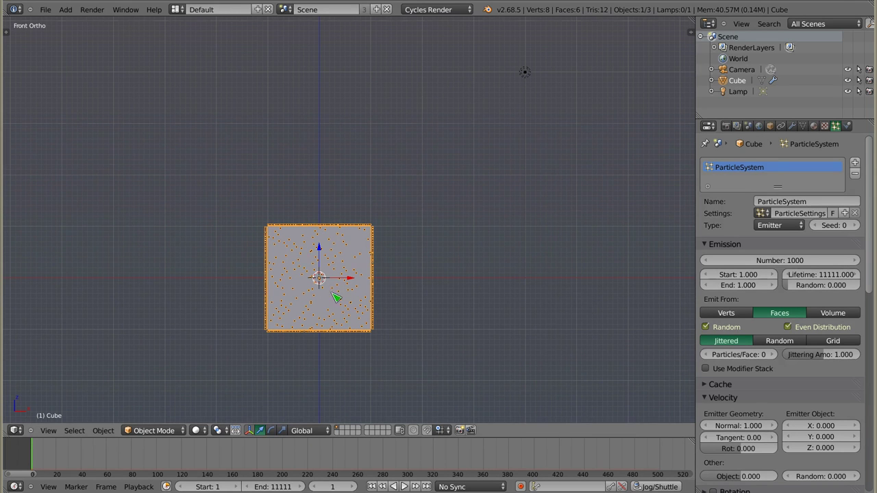
pyautogui.keyDown('shift'); pyautogui.moveTo(336, 297); pyautogui.dragTo(357, 183, button='middle'); pyautogui.keyUp('shift')
pyautogui.hotkey('alt', 'a')
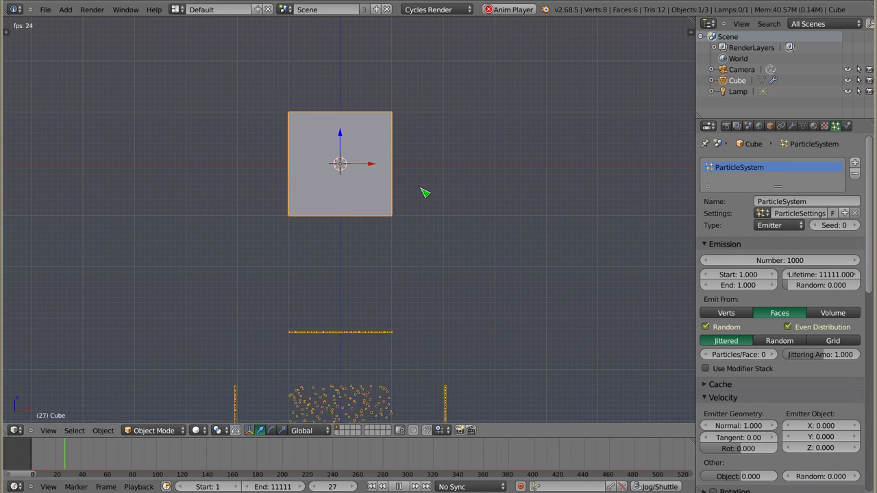
pyautogui.press('Escape')
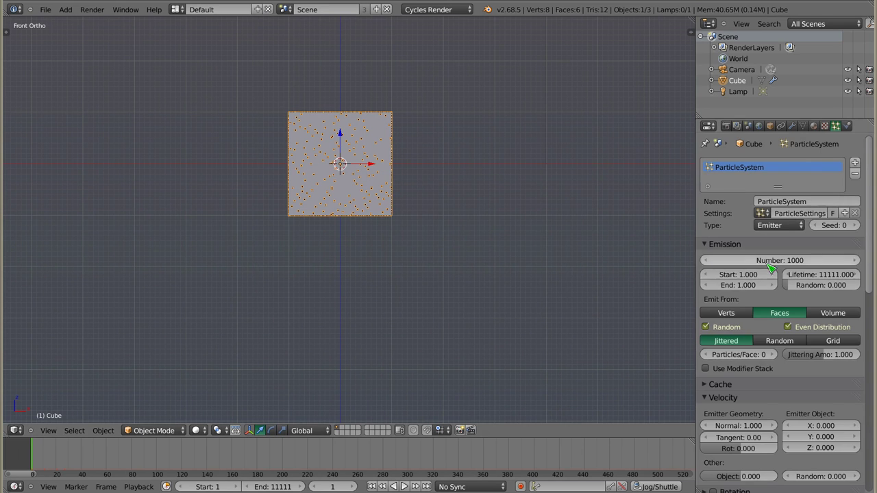
# Change the cube's particle physics from Newtonian to Boids and look over the boid settings
pyautogui.scroll(-7, 761, 308)
pyautogui.scroll(-3, 760, 308)
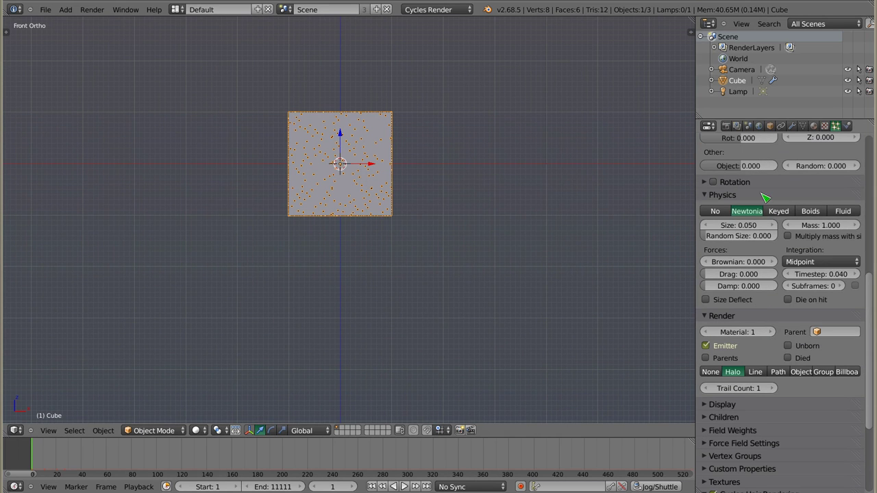
pyautogui.click(816, 211)
pyautogui.scroll(5, 810, 232)
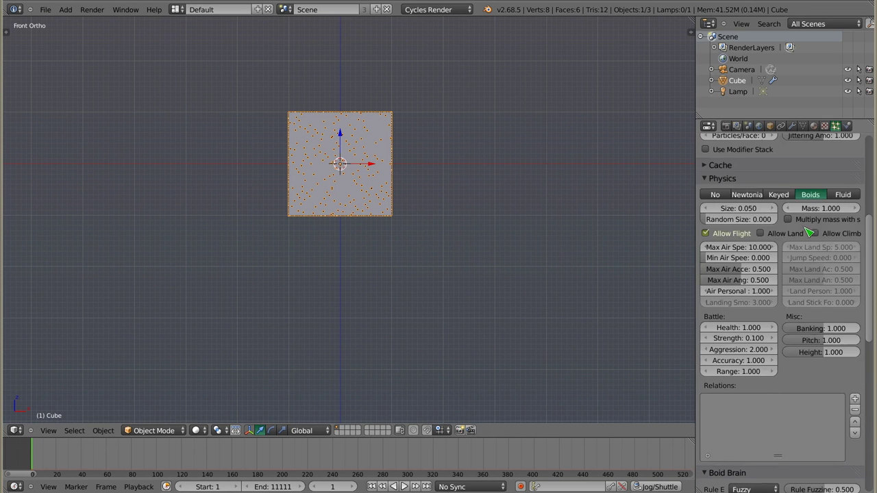
pyautogui.scroll(2, 754, 247)
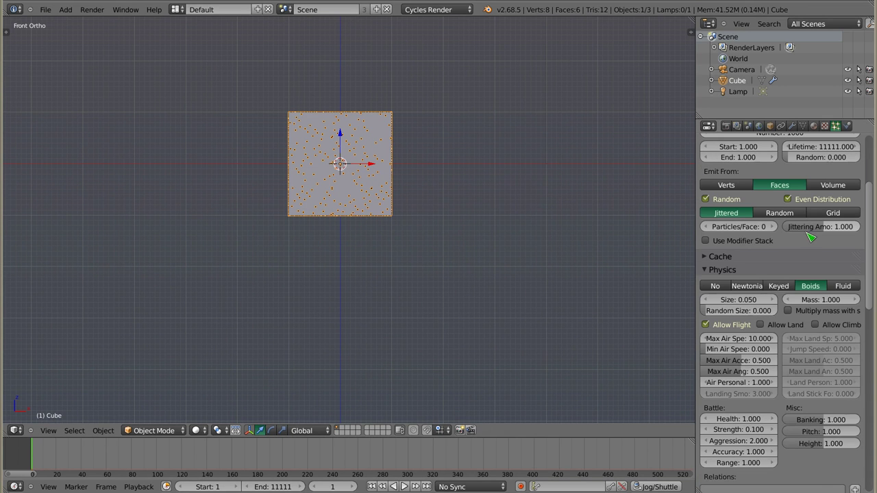
pyautogui.click(746, 287)
pyautogui.click(706, 272)
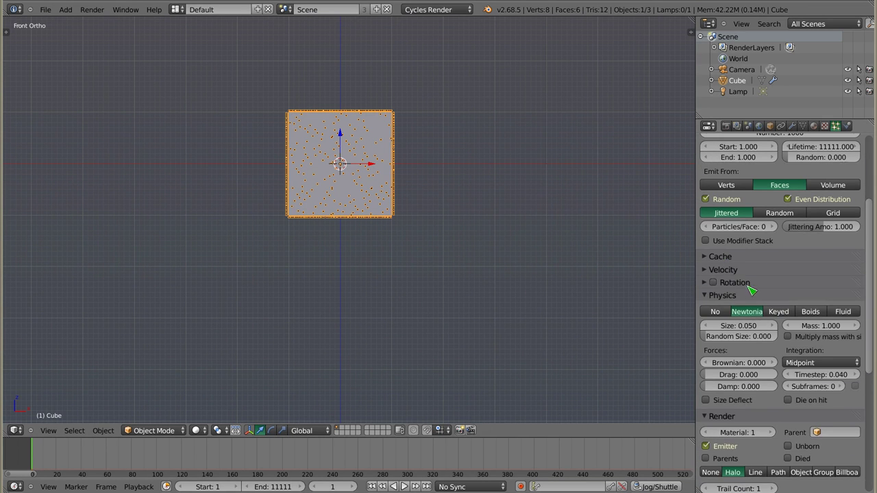
pyautogui.click(810, 312)
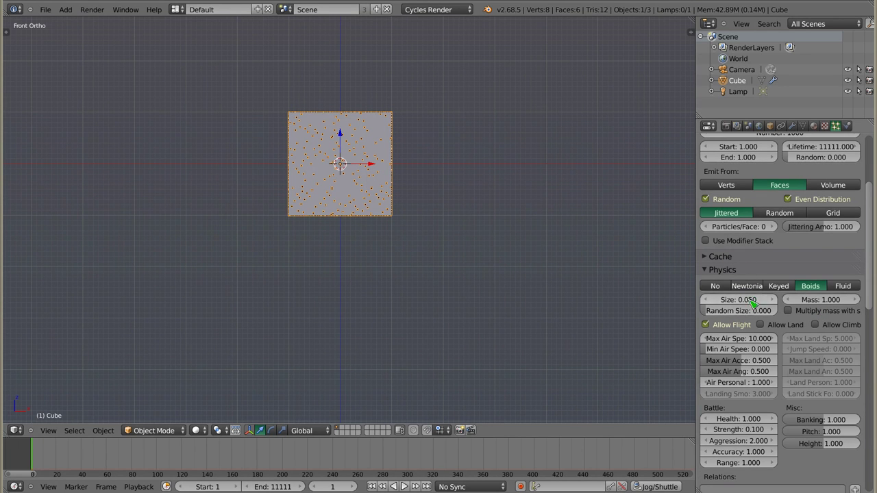
pyautogui.scroll(-1, 759, 374)
pyautogui.scroll(-2, 754, 377)
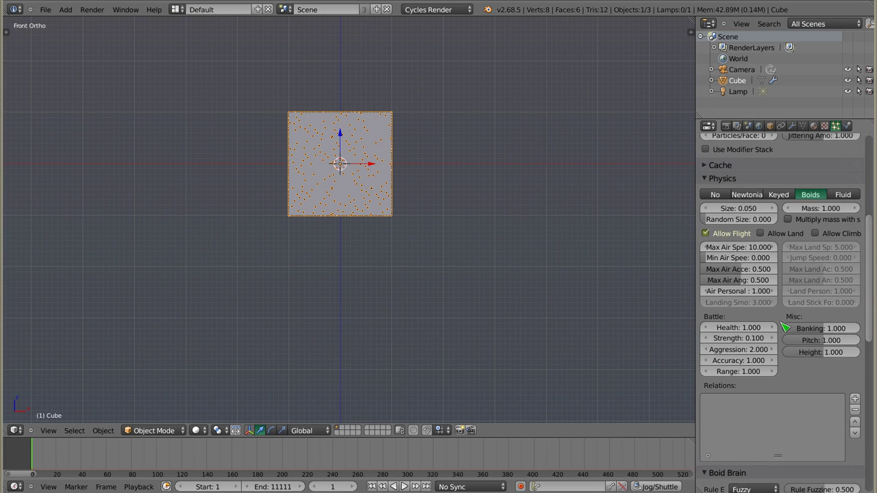
pyautogui.scroll(-1, 746, 381)
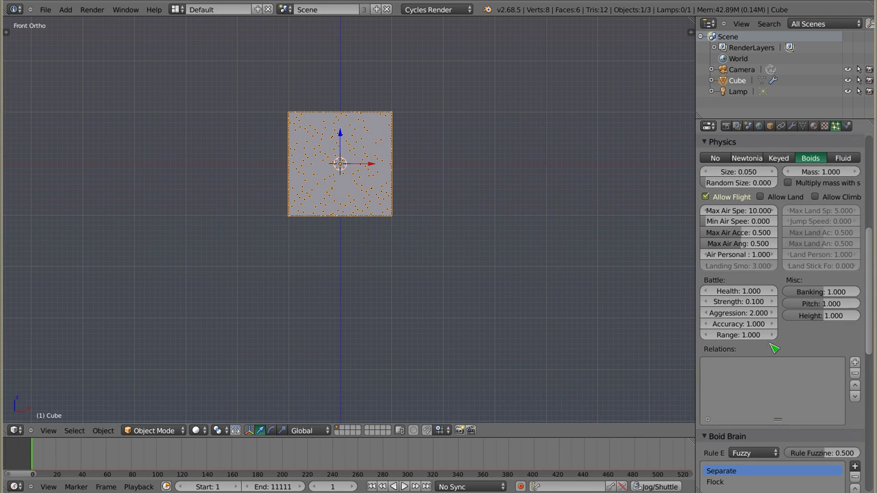
pyautogui.scroll(4, 780, 352)
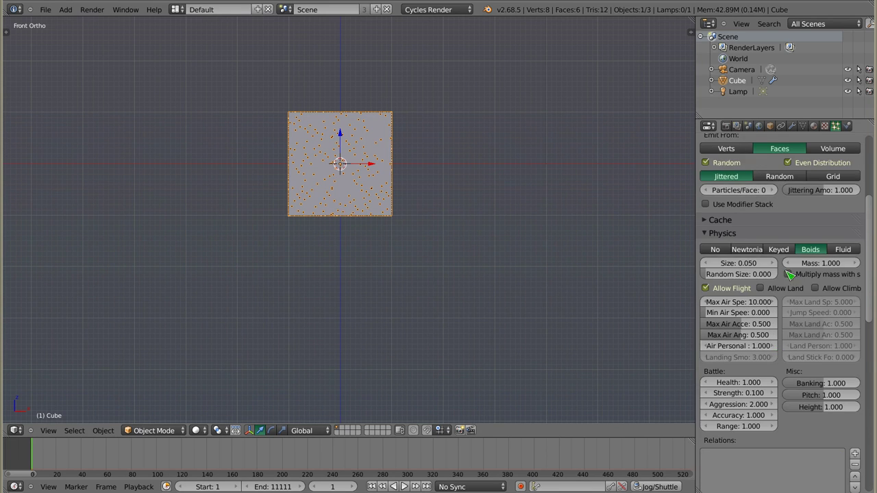
pyautogui.scroll(-3, 788, 322)
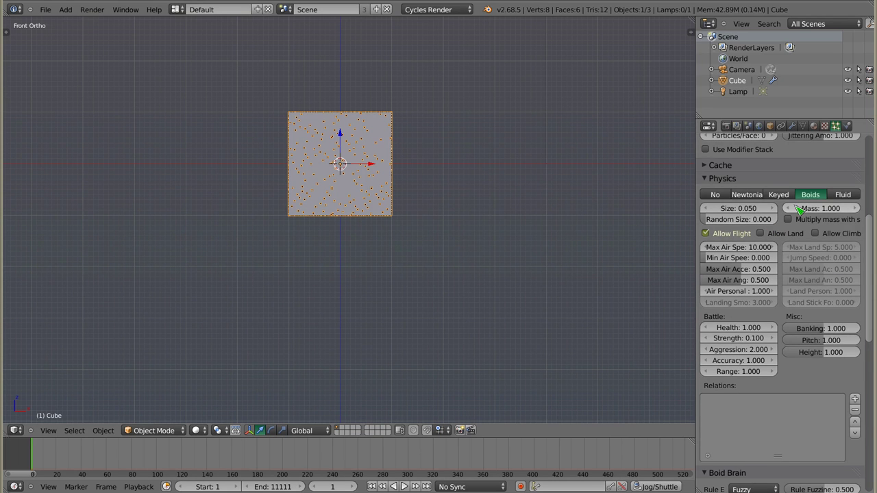
# Play the boid simulation while orbiting to follow the flocks, then stop at frame 1 in orthographic view
pyautogui.hotkey('alt', 'a')
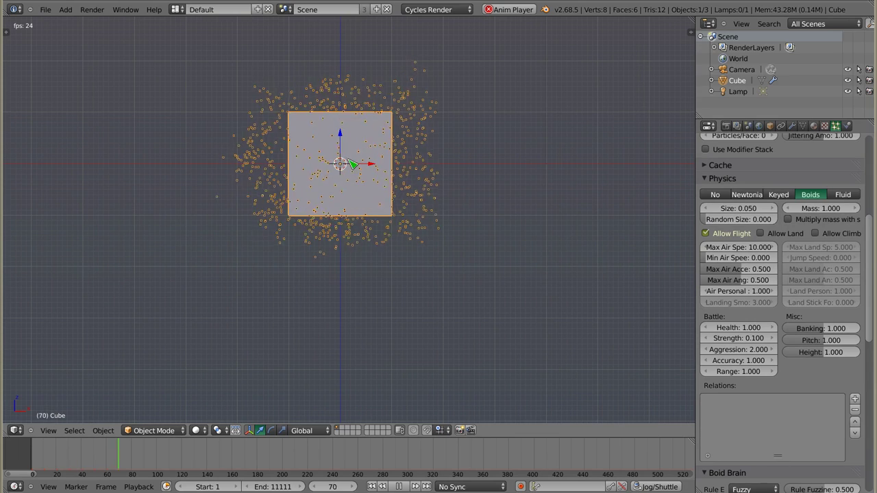
pyautogui.keyDown('shift'); pyautogui.moveTo(314, 101); pyautogui.dragTo(263, 148, button='middle'); pyautogui.keyUp('shift')
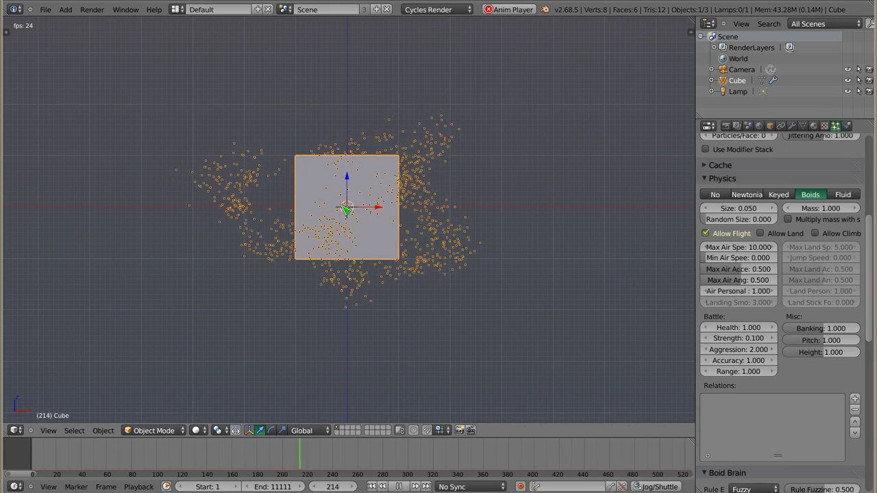
pyautogui.moveTo(256, 265)
pyautogui.mouseDown(button='middle')
pyautogui.moveTo(359, 216)
pyautogui.moveTo(349, 303)
pyautogui.moveTo(440, 284)
pyautogui.moveTo(519, 239)
pyautogui.moveTo(528, 222)
pyautogui.mouseUp(button='middle')
pyautogui.moveTo(340, 255); pyautogui.dragTo(328, 244, button='middle')
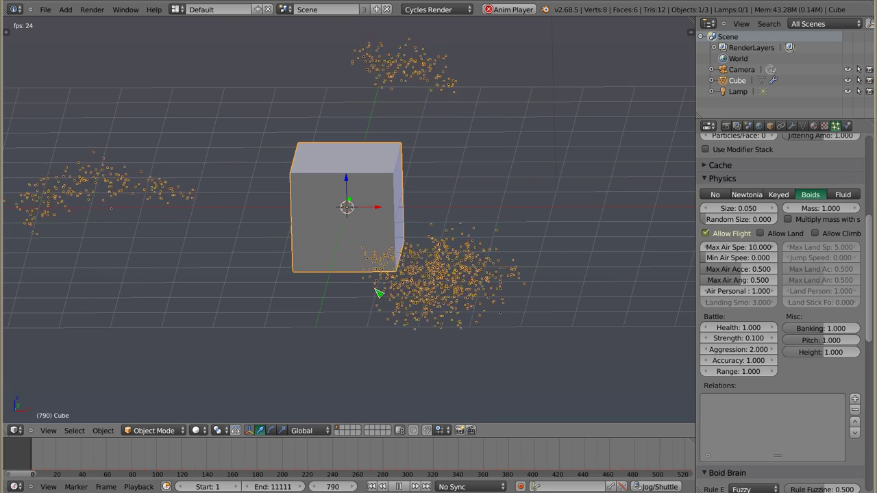
pyautogui.moveTo(325, 208); pyautogui.dragTo(369, 207, button='middle')
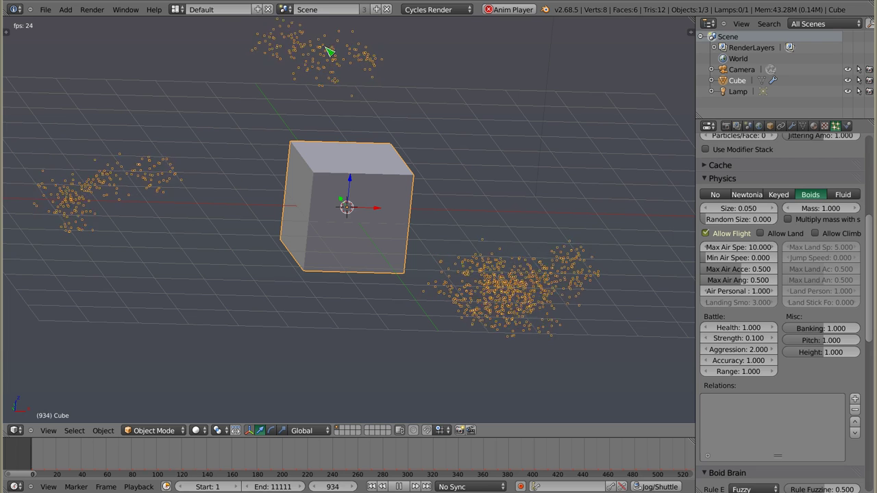
pyautogui.scroll(-3, 462, 298)
pyautogui.press('KP_5')
pyautogui.press('Escape')
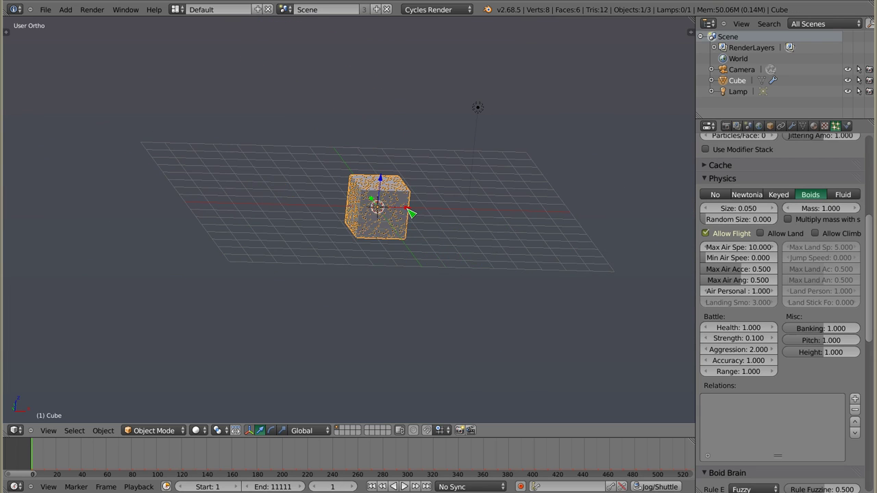
pyautogui.moveTo(395, 221); pyautogui.dragTo(477, 250, button='middle')
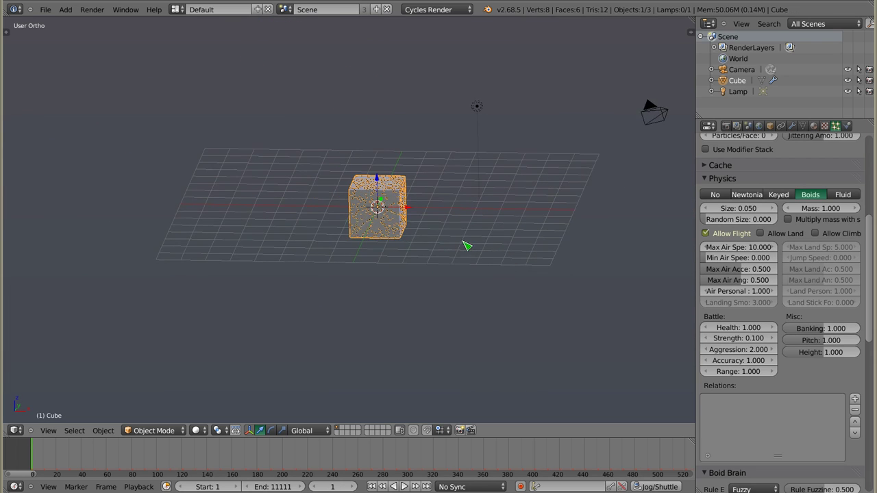
# Shrink the cube to a tiny size and preview the boids, then rewind to frame 1
pyautogui.press('s')
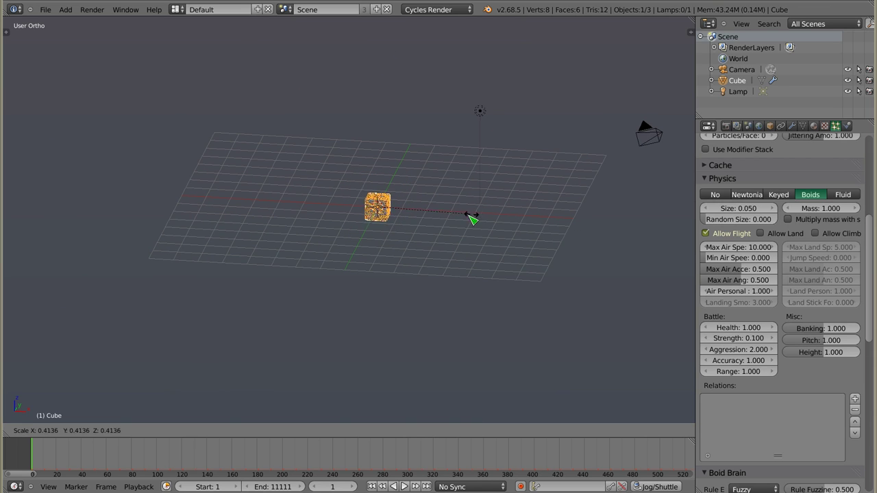
pyautogui.click(395, 217)
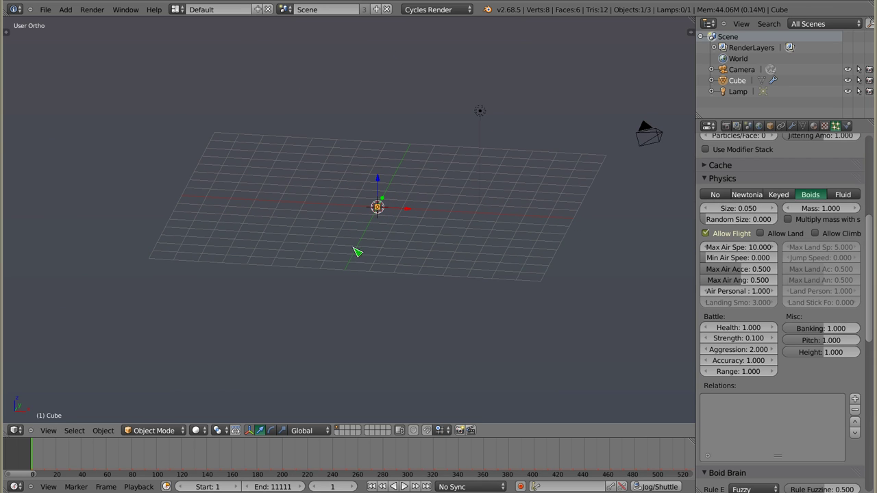
pyautogui.hotkey('alt', 'a')
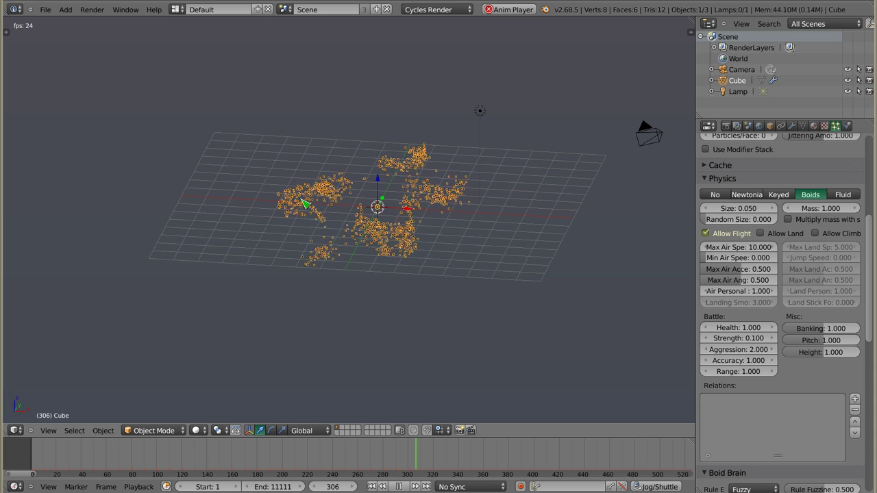
pyautogui.press('Escape')
# Scale the cube up about 85.6 times and play the simulation inside it
pyautogui.press('s')
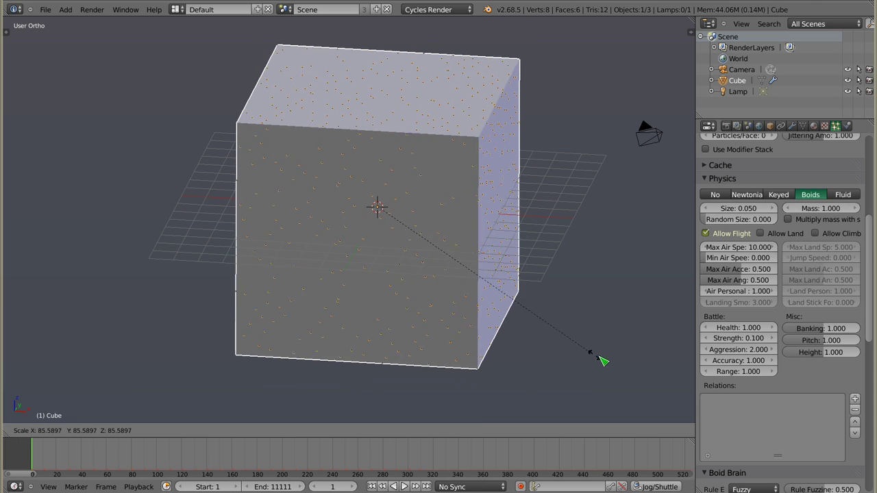
pyautogui.click(602, 353)
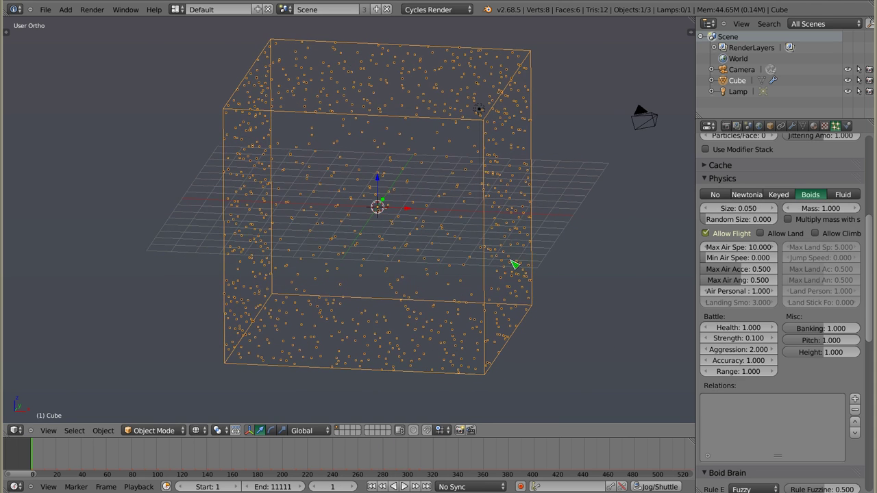
pyautogui.hotkey('alt', 'a')
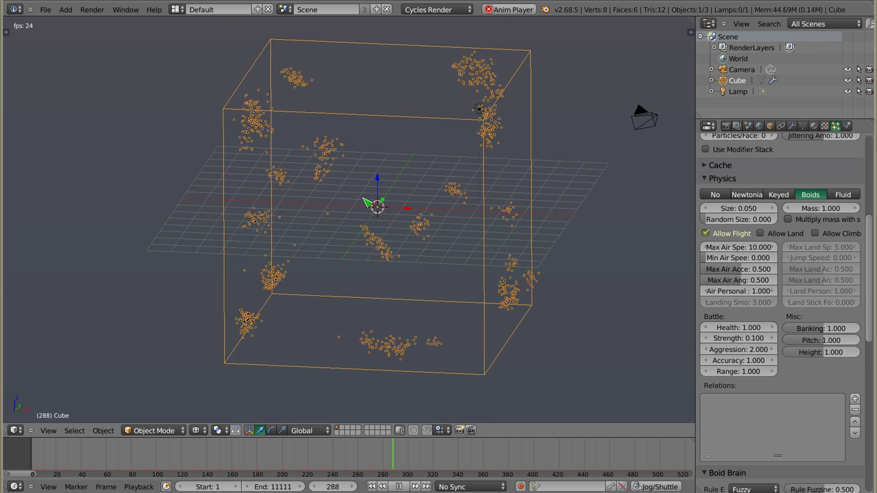
# Scroll to the Boid Brain and select between its Flock and Separate rules
pyautogui.scroll(-4, 727, 242)
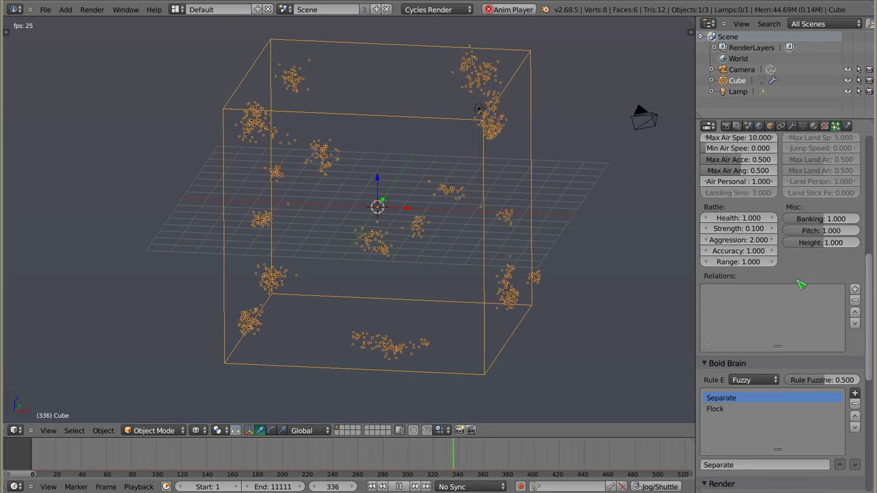
pyautogui.scroll(-4, 728, 241)
pyautogui.scroll(-1, 727, 241)
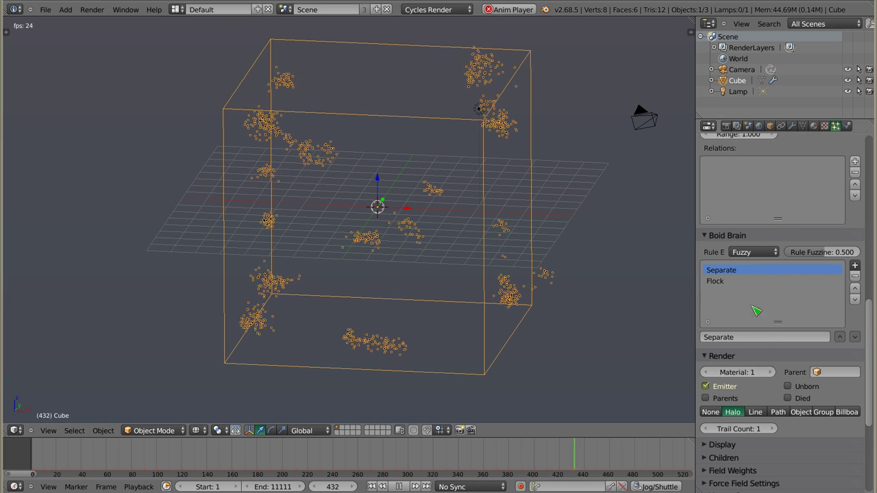
pyautogui.click(721, 285)
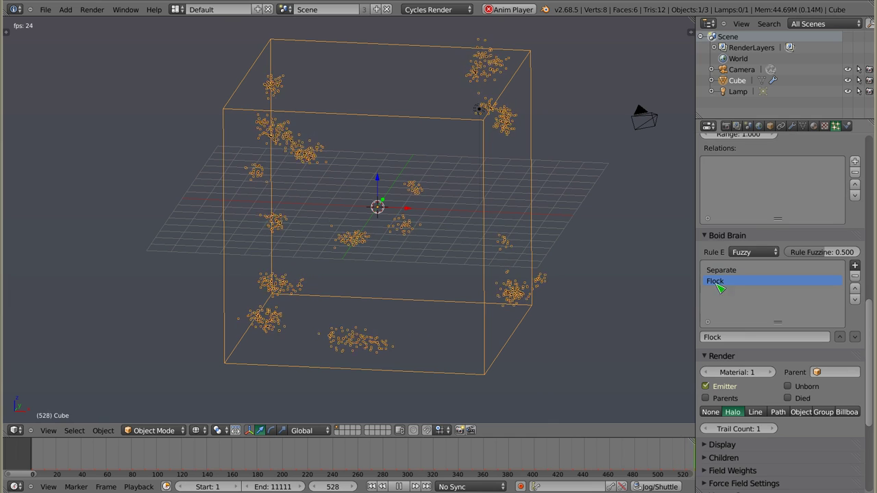
pyautogui.click(722, 272)
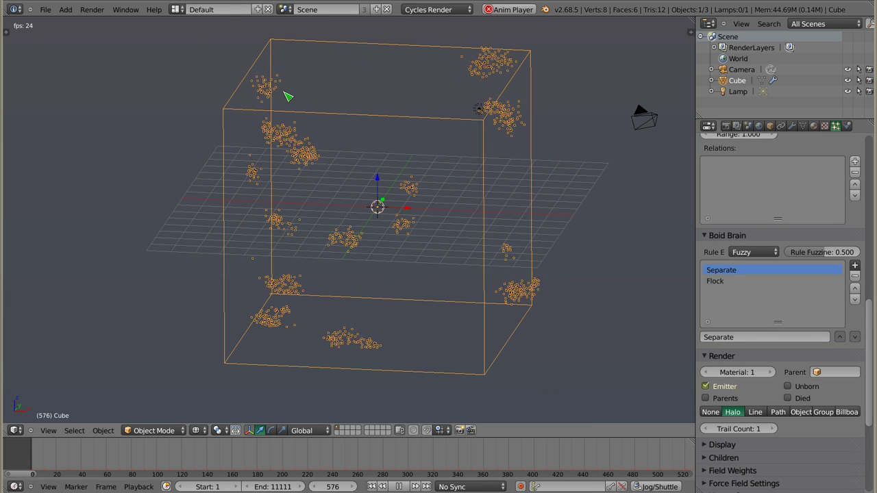
pyautogui.click(719, 281)
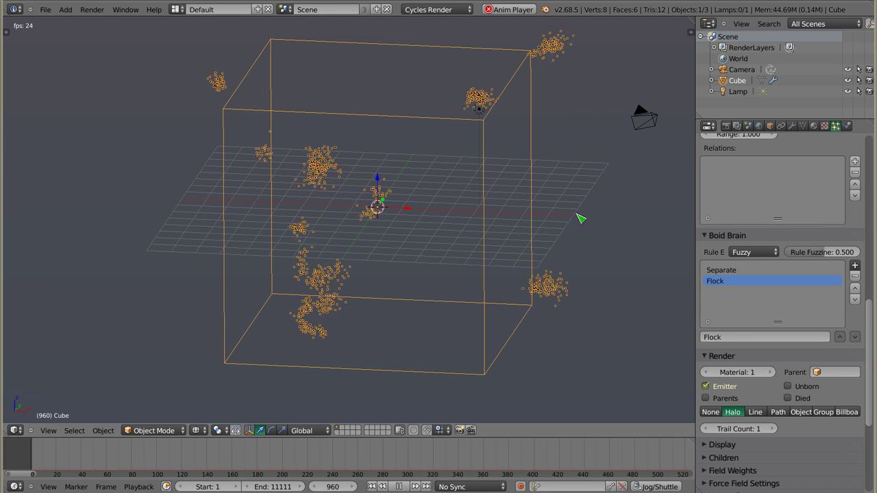
# Set Rule Evaluation to Average with Flock above Separate, then stop playback at frame 1
pyautogui.click(747, 252)
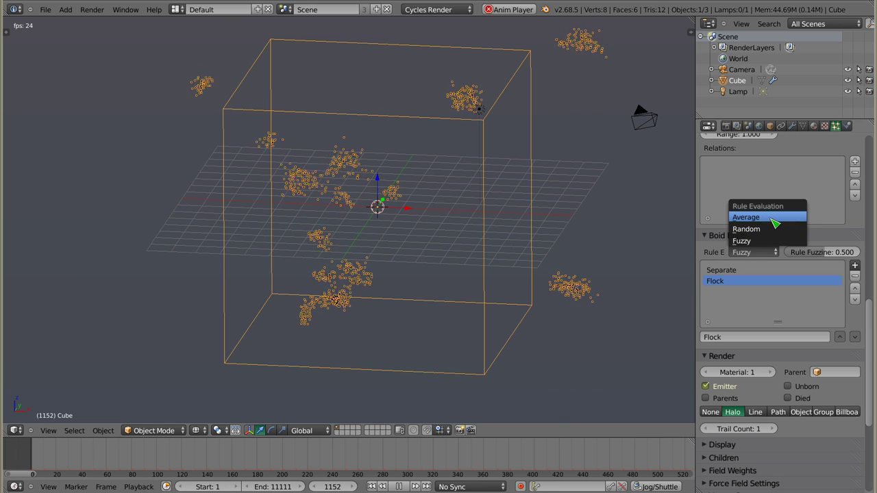
pyautogui.click(768, 218)
pyautogui.click(747, 270)
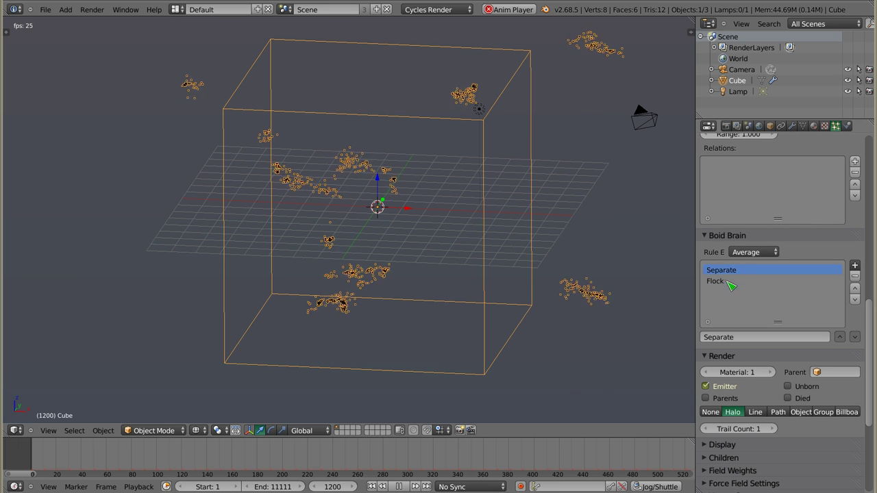
pyautogui.click(729, 281)
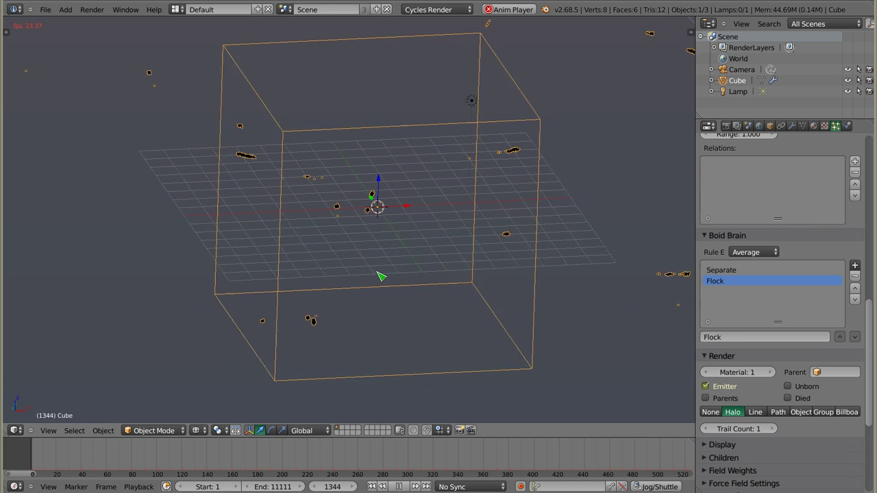
pyautogui.scroll(-3, 350, 273)
pyautogui.scroll(-2, 349, 273)
pyautogui.moveTo(349, 273); pyautogui.dragTo(350, 308, button='middle')
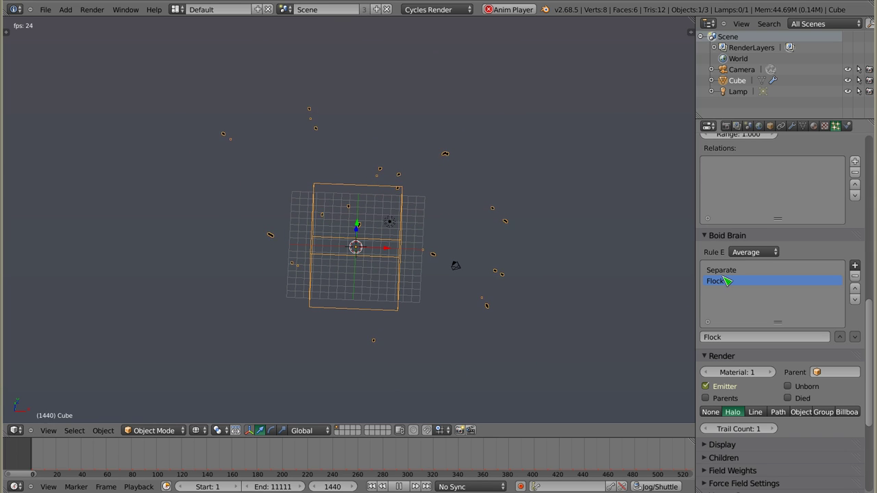
pyautogui.press('Escape')
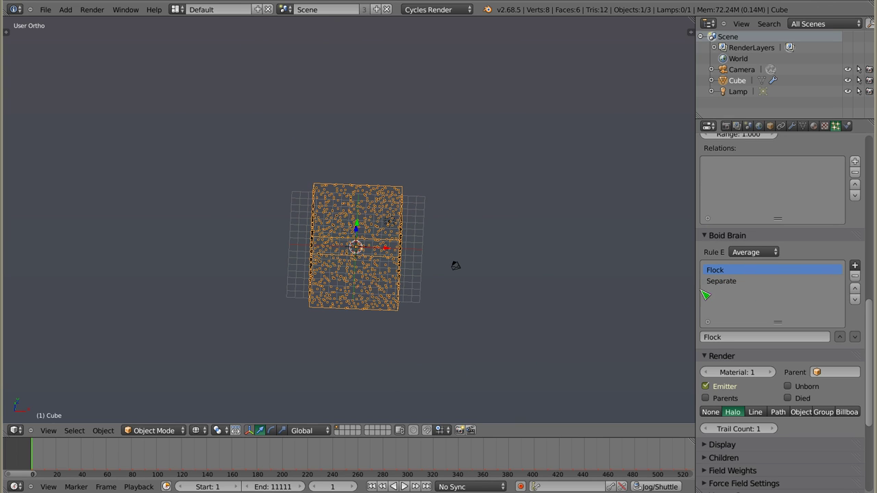
# Play the boid simulation and orbit to a top-down view of the flocks
pyautogui.hotkey('alt', 'a')
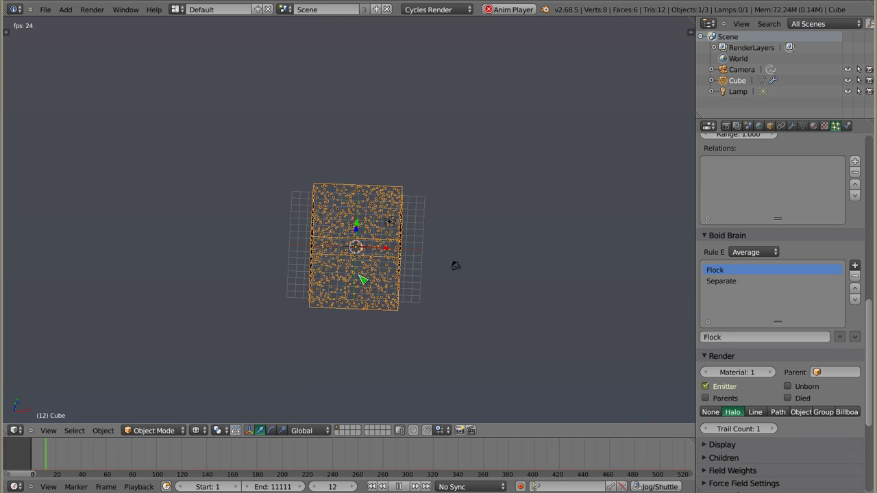
pyautogui.moveTo(364, 264); pyautogui.dragTo(356, 236, button='middle')
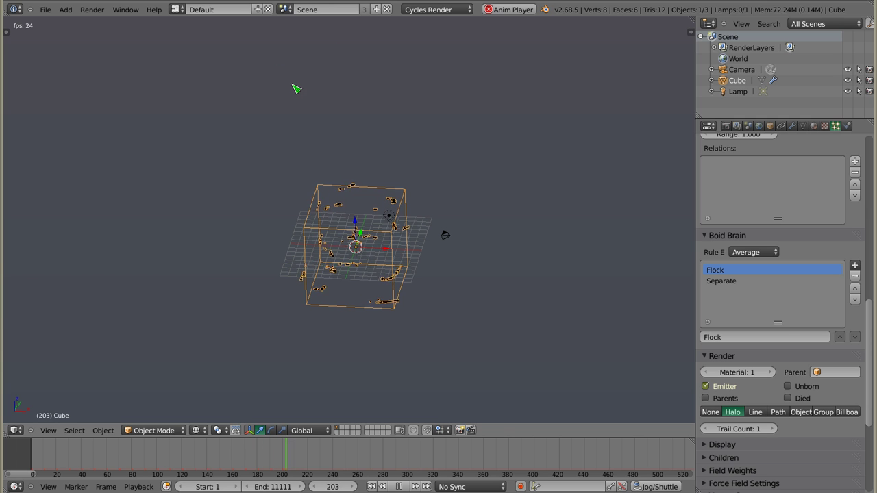
pyautogui.scroll(4, 350, 226)
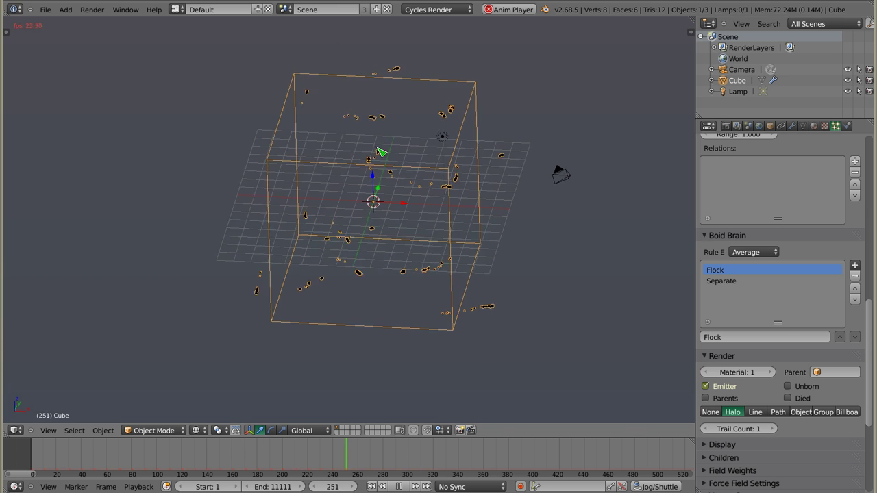
pyautogui.keyDown('shift'); pyautogui.moveTo(363, 205); pyautogui.dragTo(352, 225, button='middle'); pyautogui.keyUp('shift')
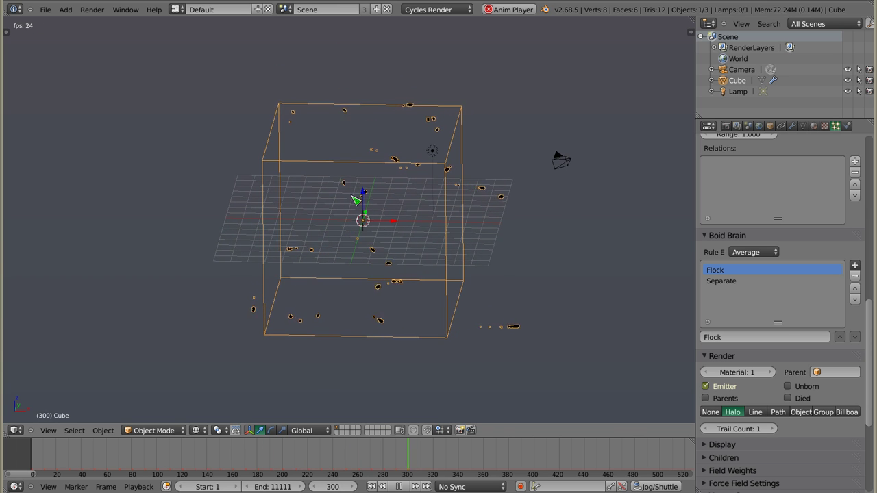
pyautogui.moveTo(411, 297); pyautogui.dragTo(439, 287, button='middle')
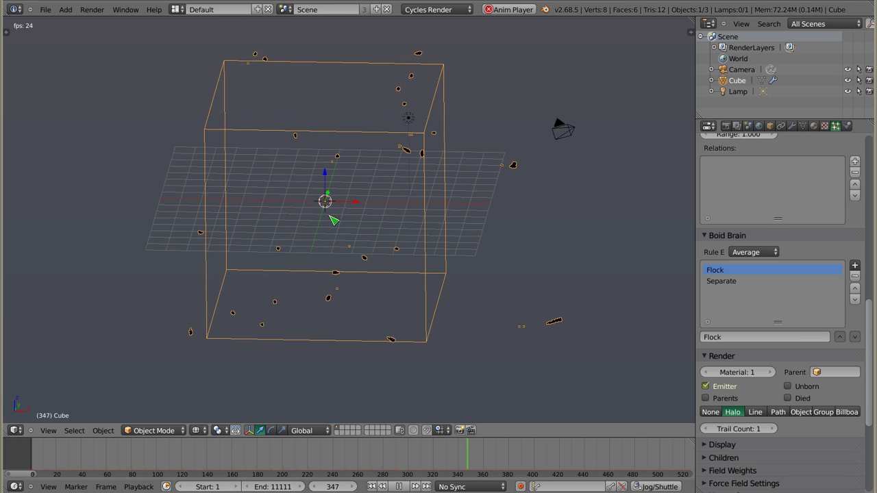
pyautogui.moveTo(349, 222)
pyautogui.mouseDown(button='middle')
pyautogui.moveTo(349, 304)
pyautogui.moveTo(298, 231)
pyautogui.moveTo(476, 231)
pyautogui.moveTo(357, 286)
pyautogui.moveTo(230, 267)
pyautogui.mouseUp(button='middle')
pyautogui.scroll(-3, 292, 249)
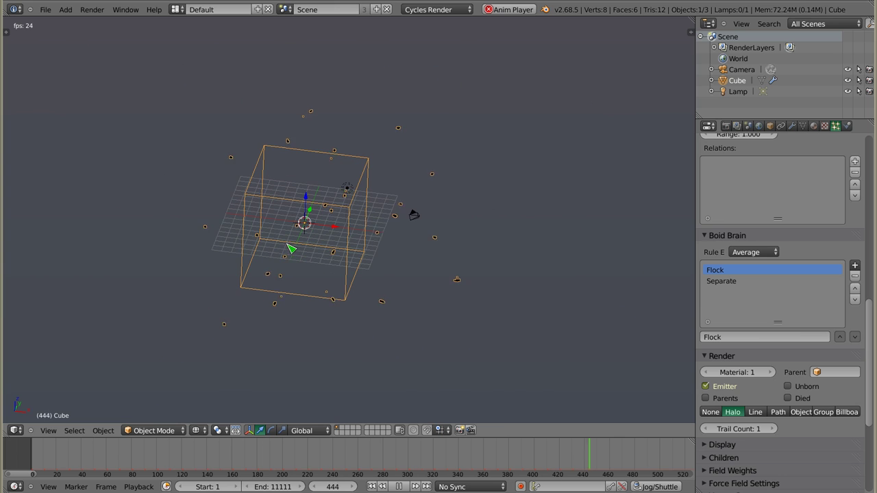
# Set Rule Evaluation to Random, move Separate above Flock, and stop at frame 1
pyautogui.click(753, 252)
pyautogui.click(747, 229)
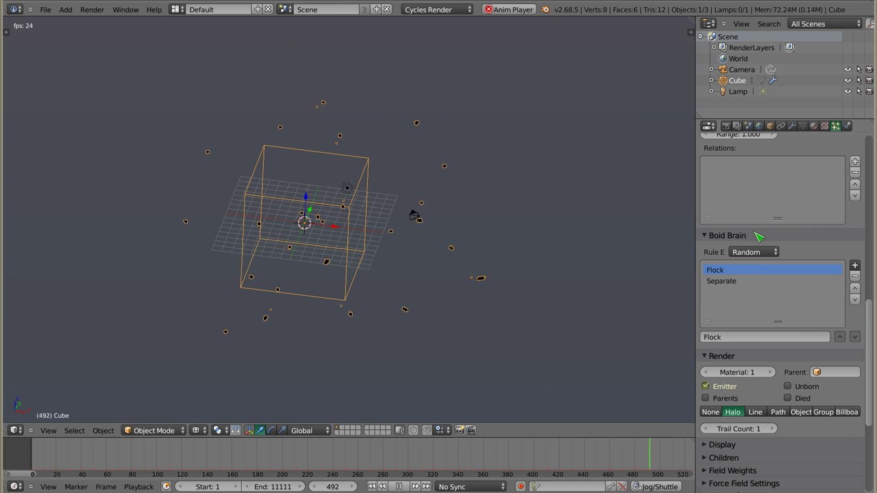
pyautogui.moveTo(344, 309); pyautogui.dragTo(370, 294, button='middle')
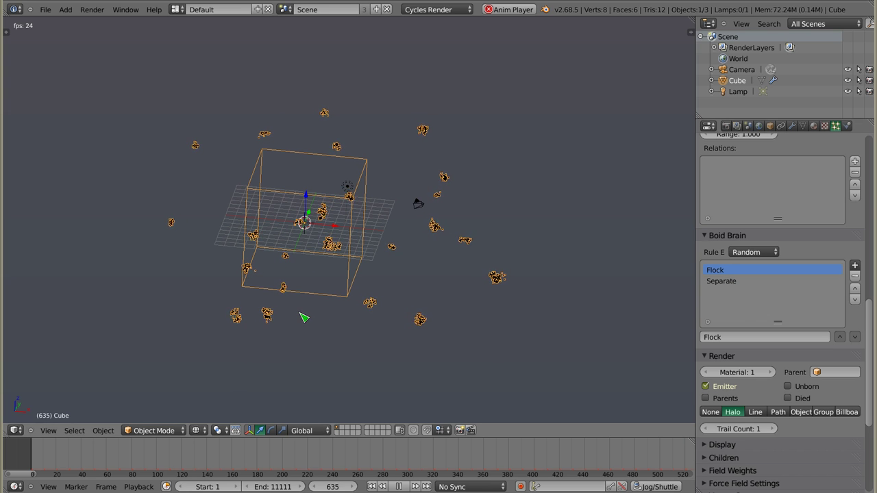
pyautogui.click(855, 298)
pyautogui.press('Escape')
# Scale the emitter cube down to about 0.17 and view it from the front
pyautogui.press('s')
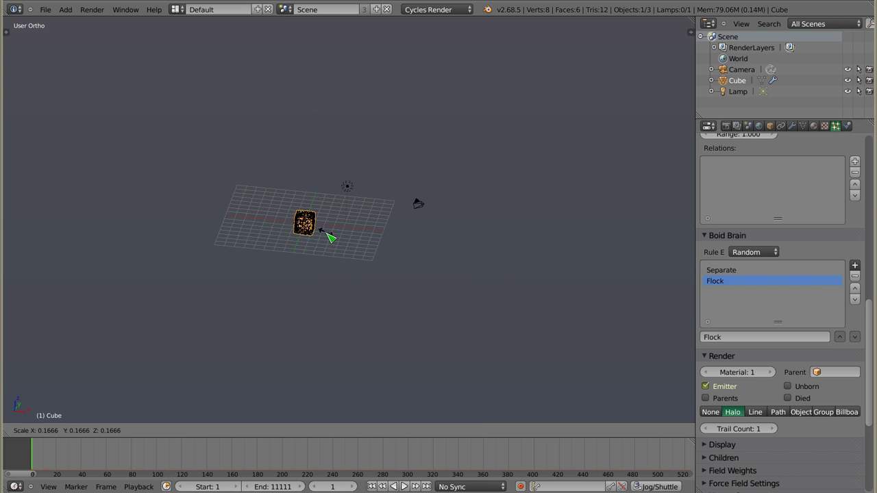
pyautogui.click(331, 238)
pyautogui.scroll(8, 343, 241)
pyautogui.moveTo(354, 246)
pyautogui.mouseDown(button='middle')
pyautogui.moveTo(274, 215)
pyautogui.moveTo(318, 172)
pyautogui.mouseUp(button='middle')
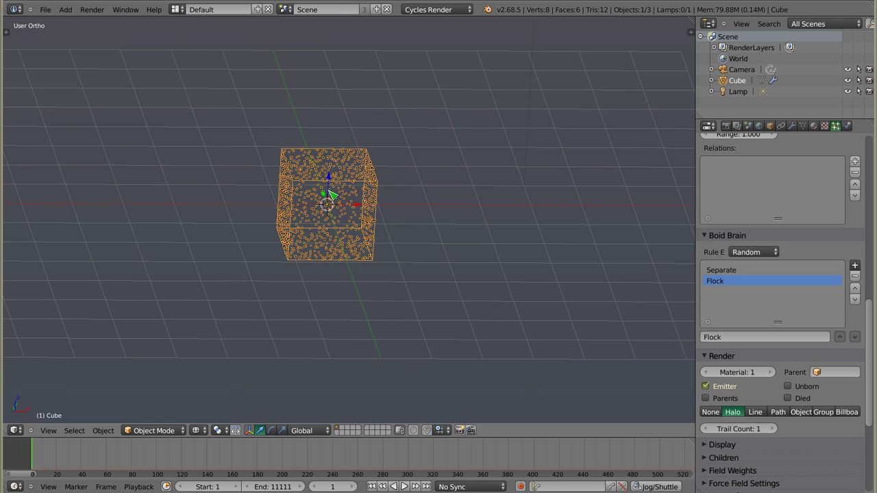
pyautogui.scroll(8, 807, 264)
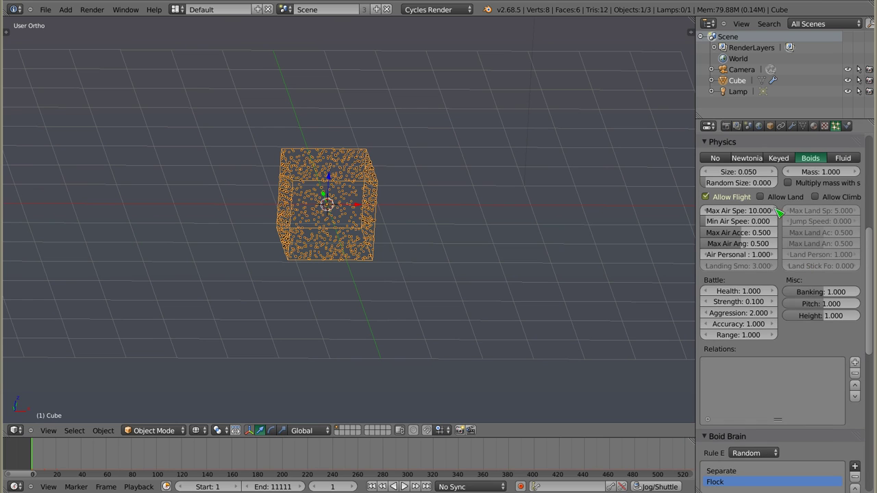
pyautogui.moveTo(298, 191)
pyautogui.mouseDown(button='middle')
pyautogui.moveTo(286, 190)
pyautogui.moveTo(349, 251)
pyautogui.mouseUp(button='middle')
pyautogui.scroll(4, 333, 221)
pyautogui.moveTo(333, 221); pyautogui.dragTo(354, 212, button='middle')
pyautogui.scroll(-6, 788, 301)
pyautogui.scroll(-6, 767, 322)
# Tick Size in the Display panel and raise Physics Size from 0.050 to 0.100, then play
pyautogui.click(704, 335)
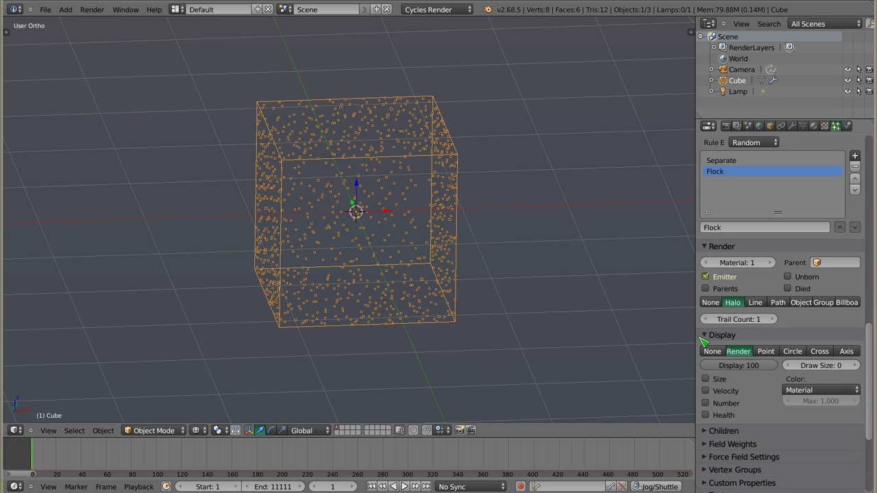
pyautogui.click(707, 380)
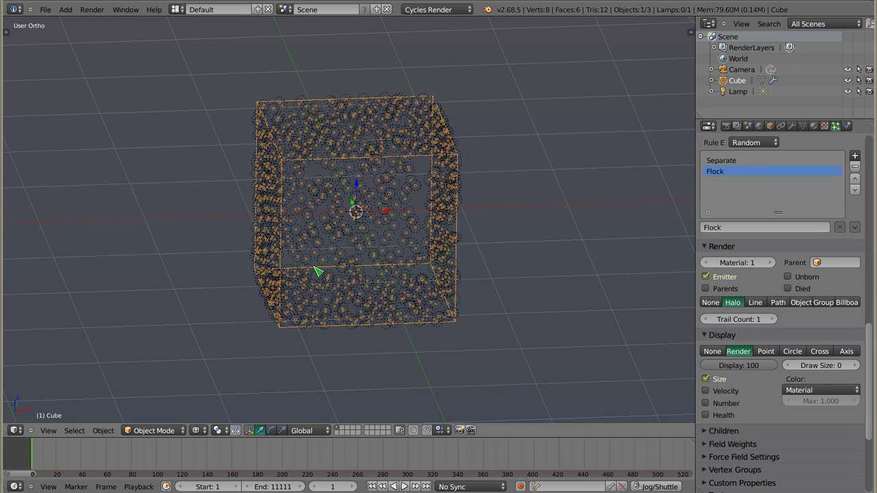
pyautogui.scroll(3, 372, 254)
pyautogui.scroll(3, 373, 255)
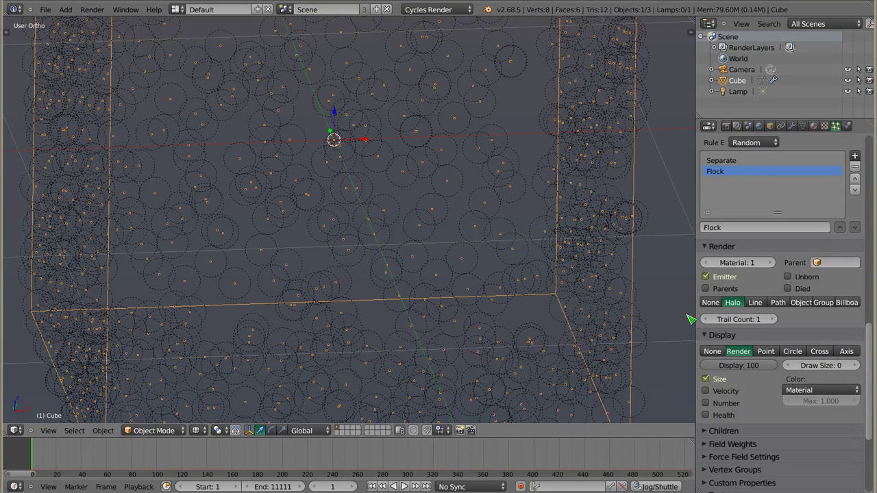
pyautogui.scroll(5, 781, 355)
pyautogui.scroll(5, 780, 355)
pyautogui.scroll(1, 777, 356)
pyautogui.scroll(3, 777, 356)
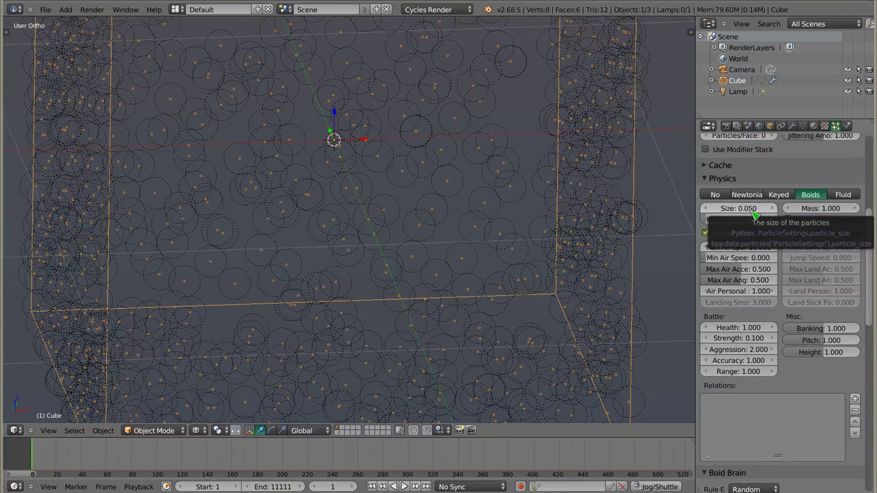
pyautogui.moveTo(768, 209); pyautogui.dragTo(772, 210)
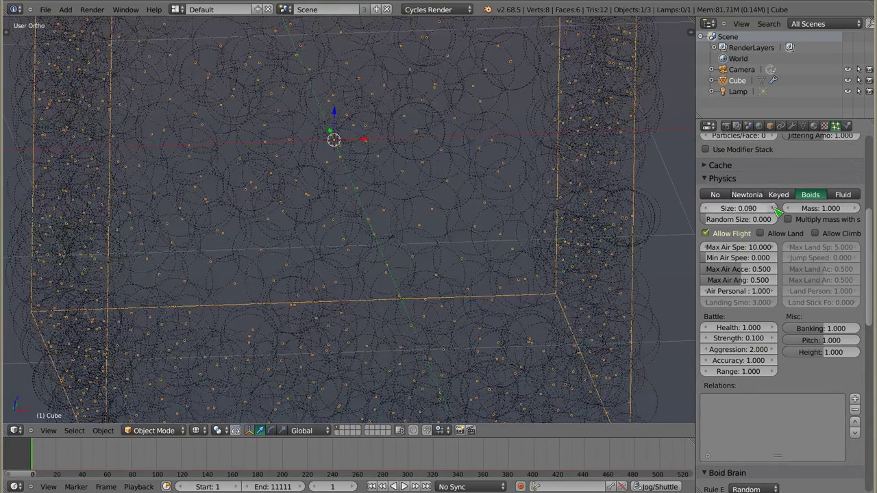
pyautogui.scroll(-6, 621, 213)
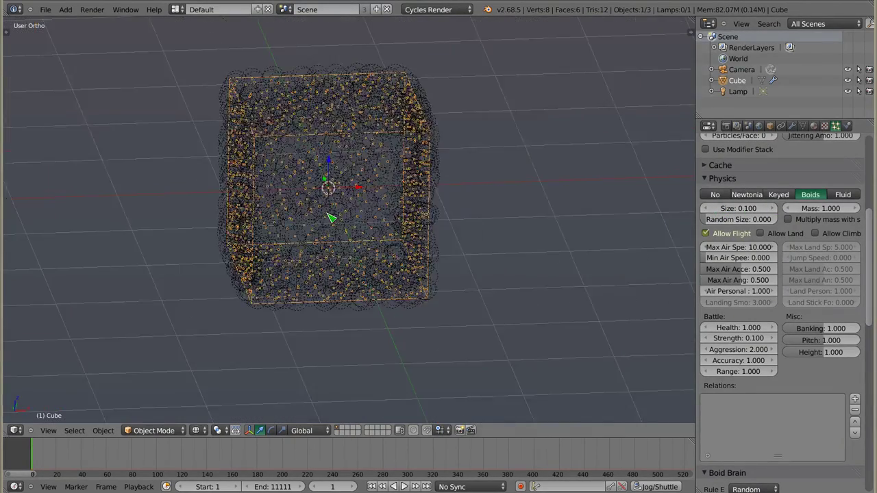
pyautogui.hotkey('alt', 'a')
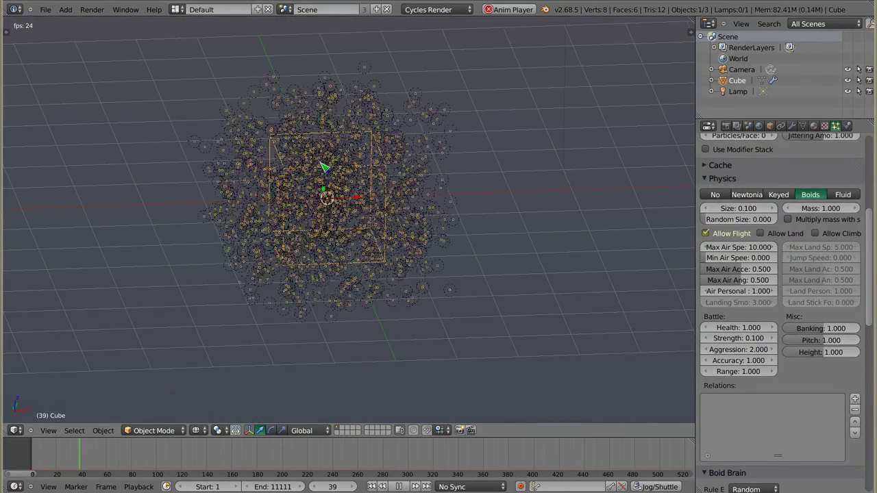
# Set the boid particle size to 0.010 and restart the simulation
pyautogui.doubleClick(739, 208)
pyautogui.write('0.01')
pyautogui.press('Return')
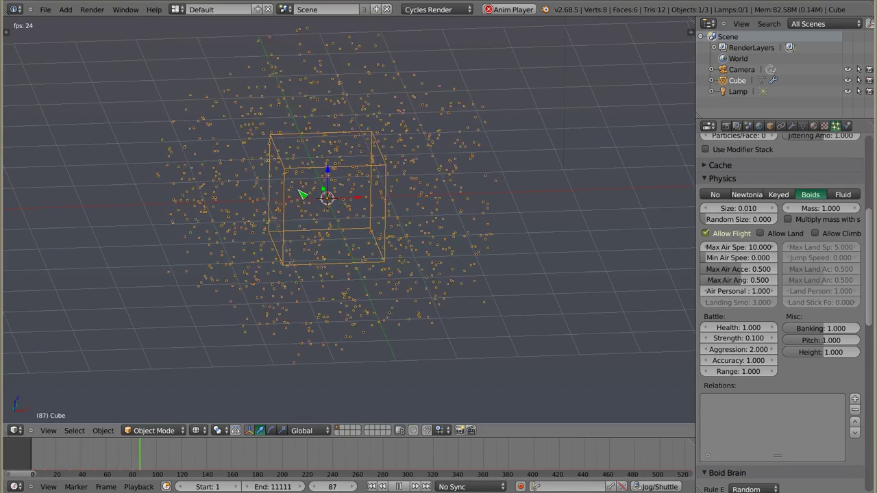
pyautogui.hotkey('shift', 'Left')
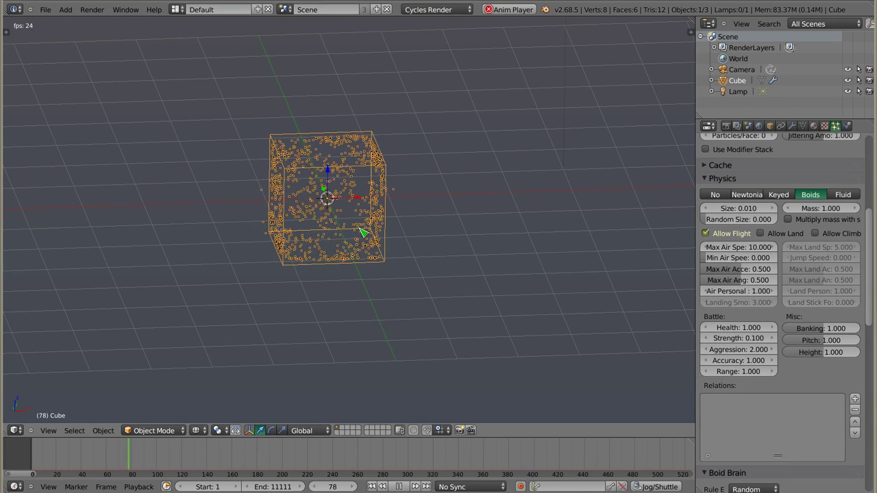
# Select the Separate rule and switch Rule Evaluation to Fuzzy
pyautogui.scroll(-4, 732, 415)
pyautogui.click(731, 400)
pyautogui.click(754, 380)
pyautogui.click(740, 366)
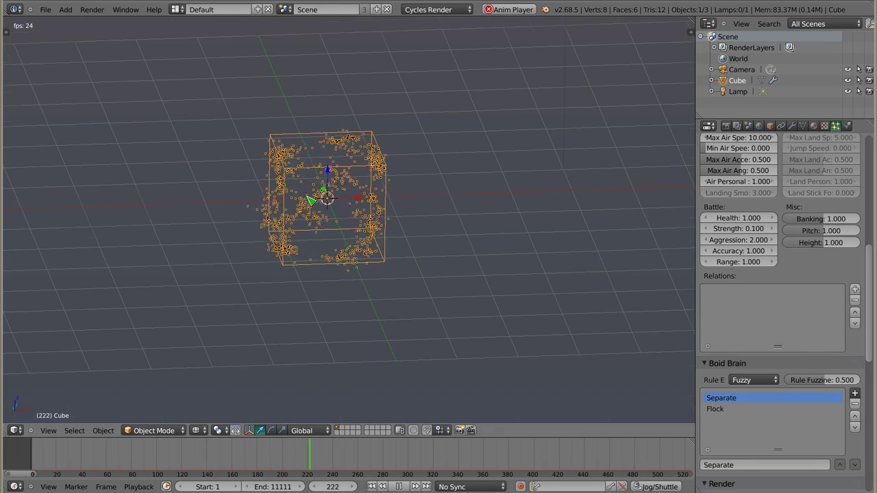
pyautogui.scroll(4, 310, 196)
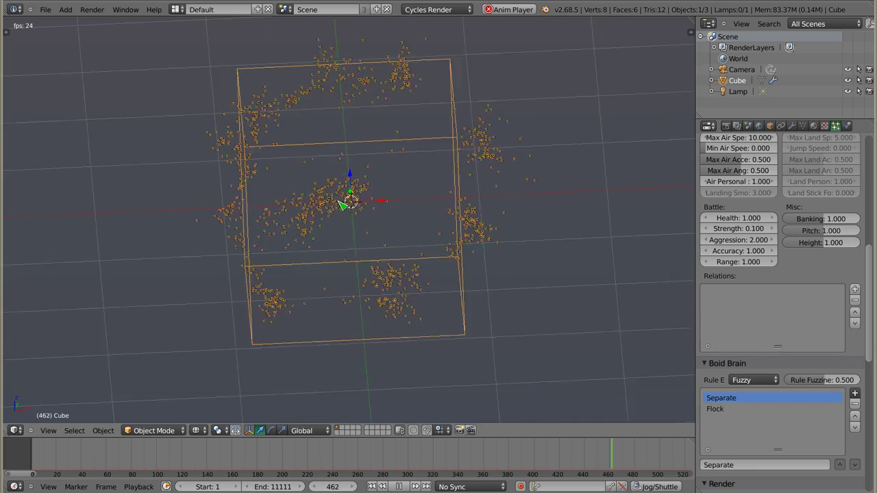
pyautogui.scroll(3, 788, 301)
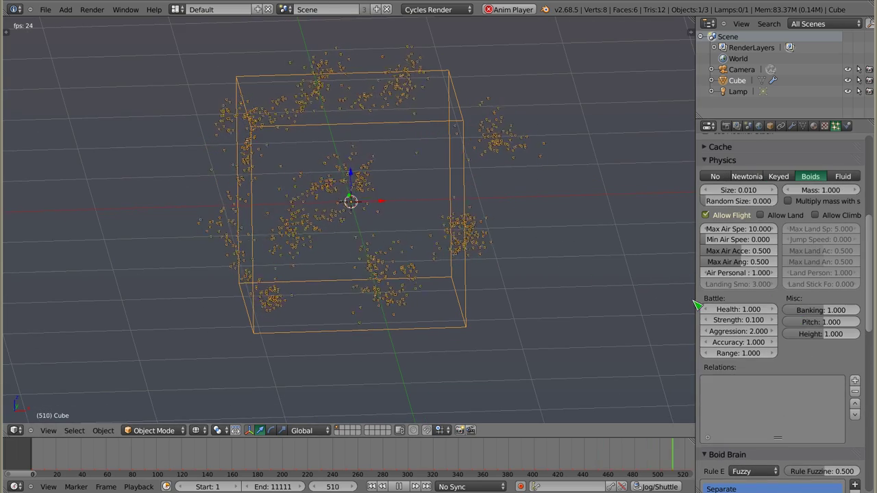
# Enlarge the properties panel, set Air Personal Space to 0, and play the simulation
pyautogui.moveTo(698, 307); pyautogui.dragTo(625, 306)
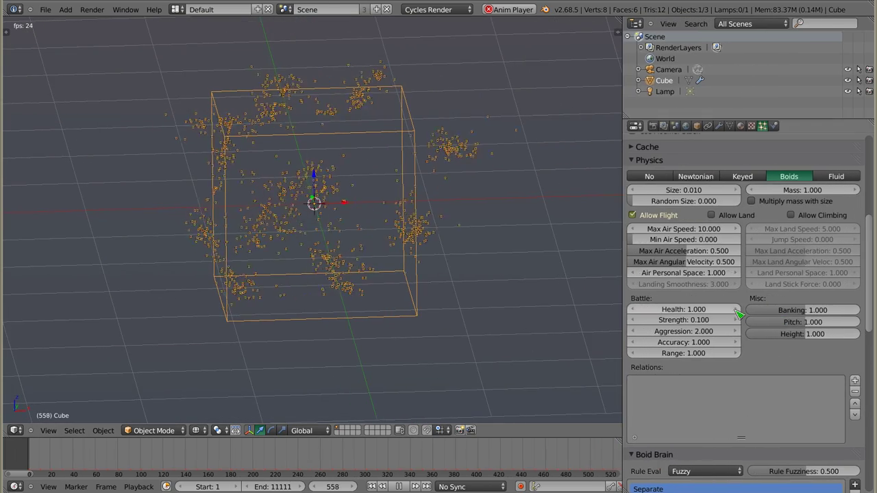
pyautogui.keyDown('ctrl'); pyautogui.moveTo(746, 305); pyautogui.dragTo(713, 286, button='middle'); pyautogui.keyUp('ctrl')
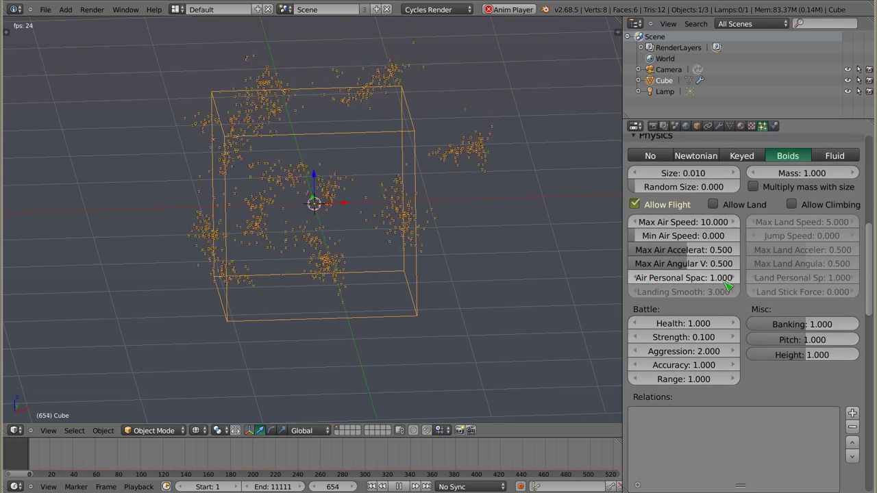
pyautogui.press('BackSpace')
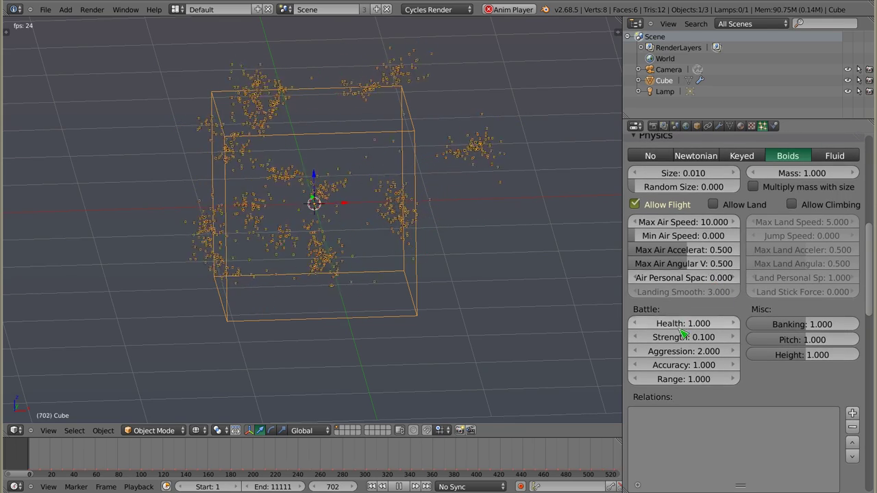
pyautogui.press('Escape')
pyautogui.hotkey('alt', 'a')
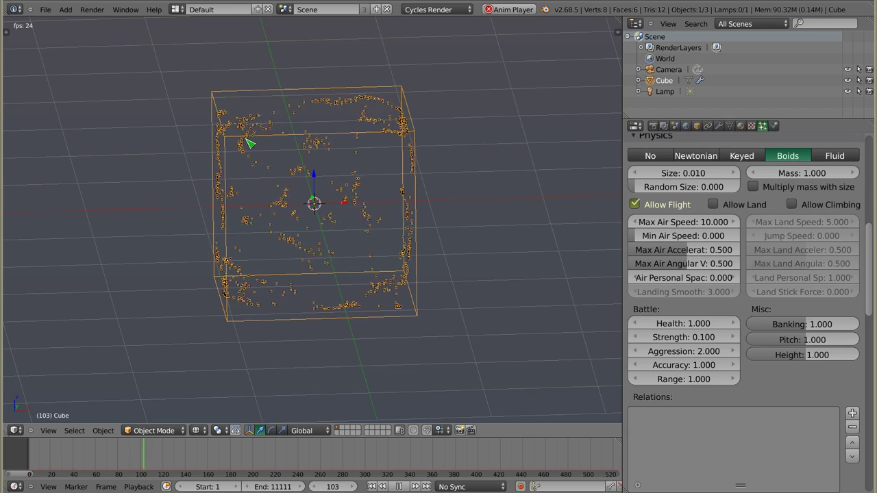
# Set Air Personal Space to 2.000 and stop the simulation
pyautogui.moveTo(344, 252)
pyautogui.mouseDown(button='middle')
pyautogui.moveTo(309, 254)
pyautogui.moveTo(385, 252)
pyautogui.moveTo(325, 260)
pyautogui.mouseUp(button='middle')
pyautogui.moveTo(324, 224); pyautogui.dragTo(336, 227, button='middle')
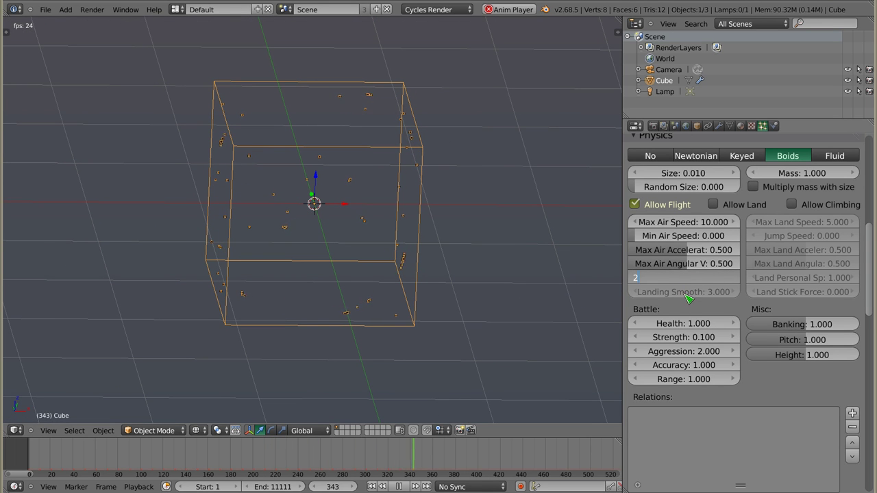
pyautogui.press('Return')
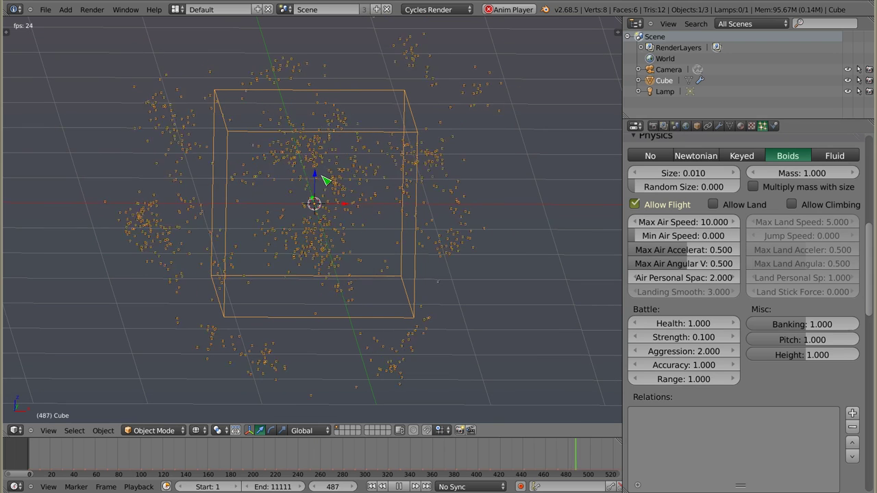
pyautogui.press('Escape')
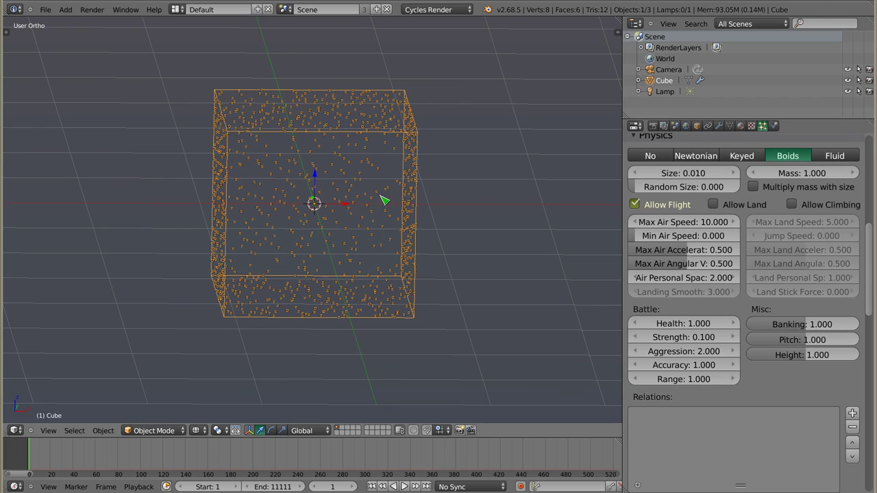
# Play in front view and drag the Gravity field weight down to 0.000
pyautogui.hotkey('alt', 'a')
pyautogui.press('KP_1')
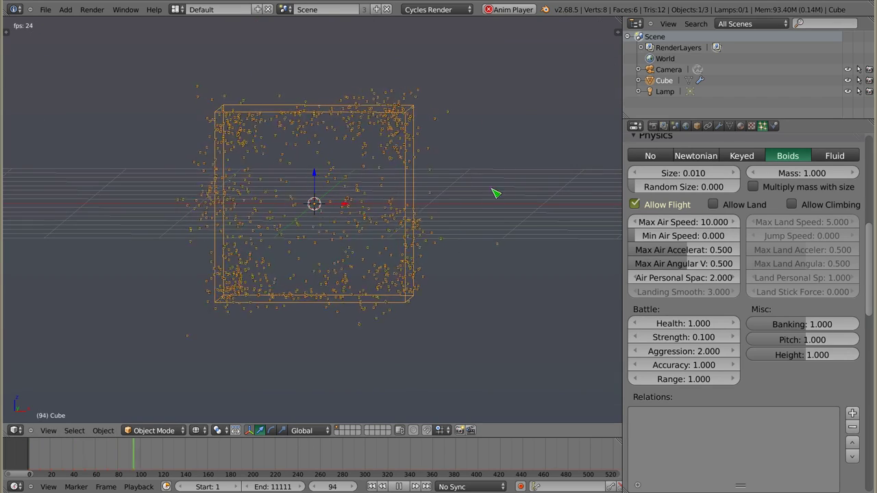
pyautogui.scroll(-2, 750, 333)
pyautogui.scroll(-6, 750, 333)
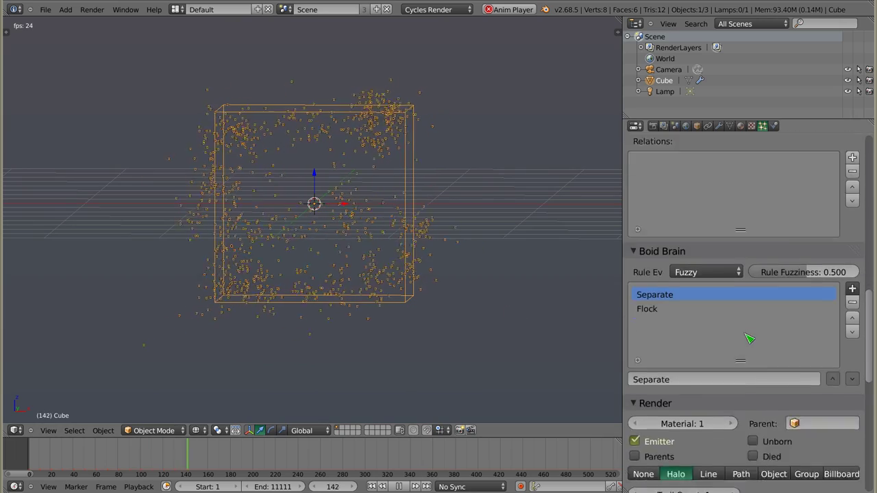
pyautogui.scroll(-5, 749, 339)
pyautogui.scroll(-6, 748, 340)
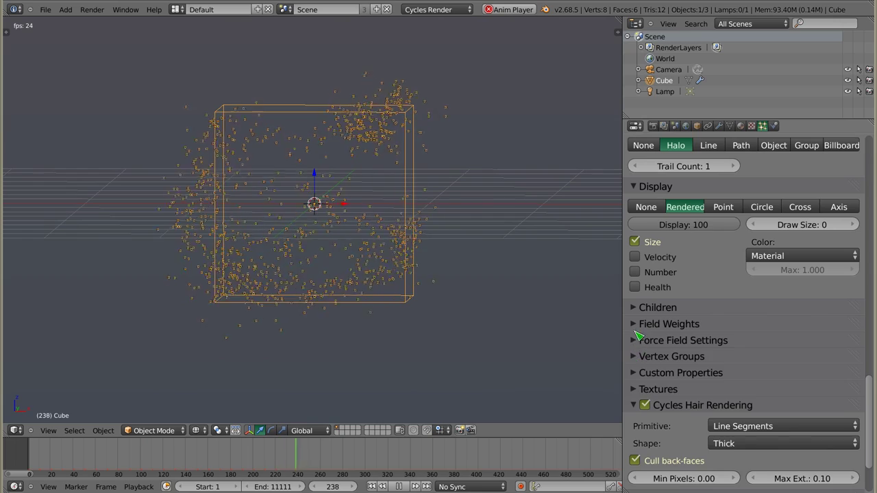
pyautogui.click(637, 329)
pyautogui.moveTo(702, 363); pyautogui.dragTo(675, 363)
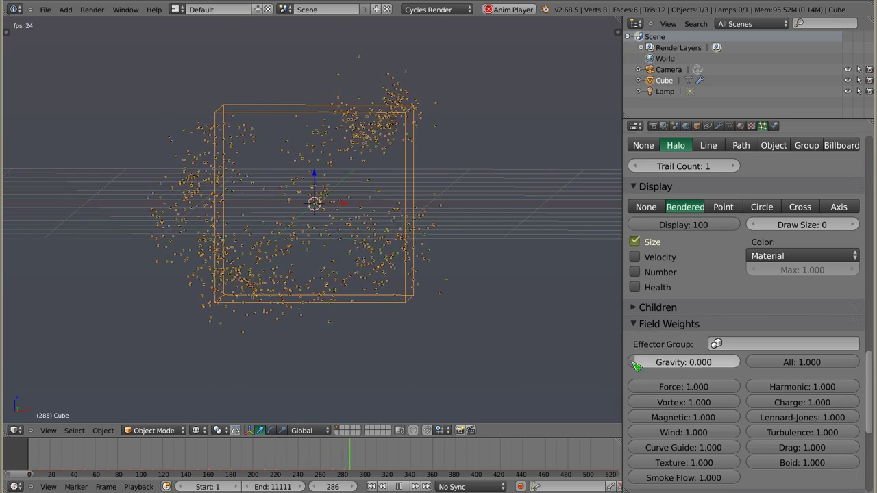
pyautogui.hotkey('shift', 'Left')
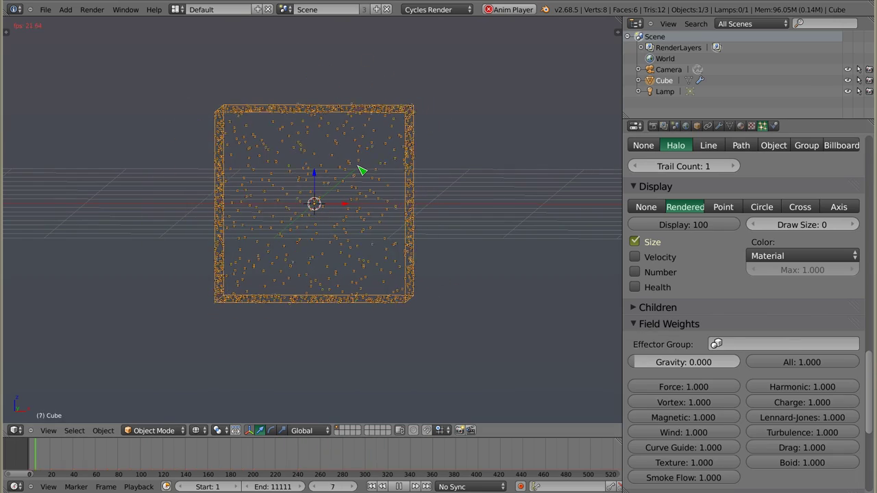
pyautogui.press('Escape')
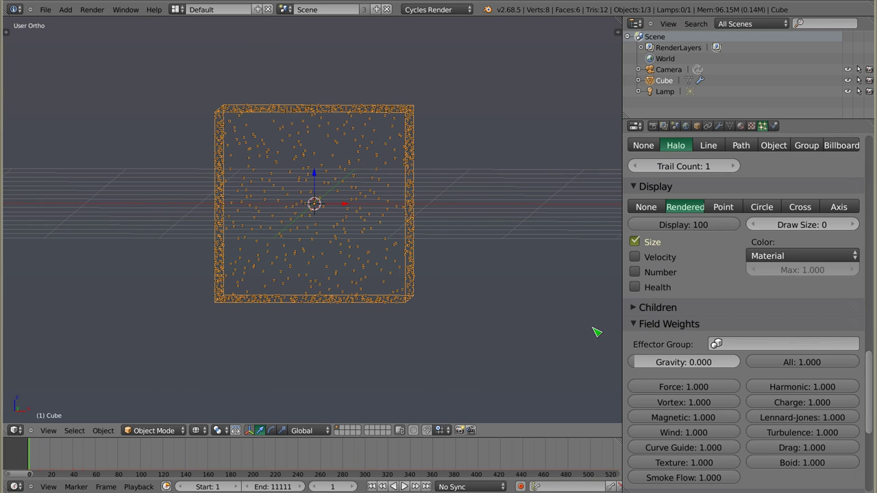
# Drag the Gravity weight slider again and scroll back to the Boids physics settings
pyautogui.moveTo(646, 361); pyautogui.dragTo(737, 362)
pyautogui.scroll(5, 728, 335)
pyautogui.scroll(5, 727, 335)
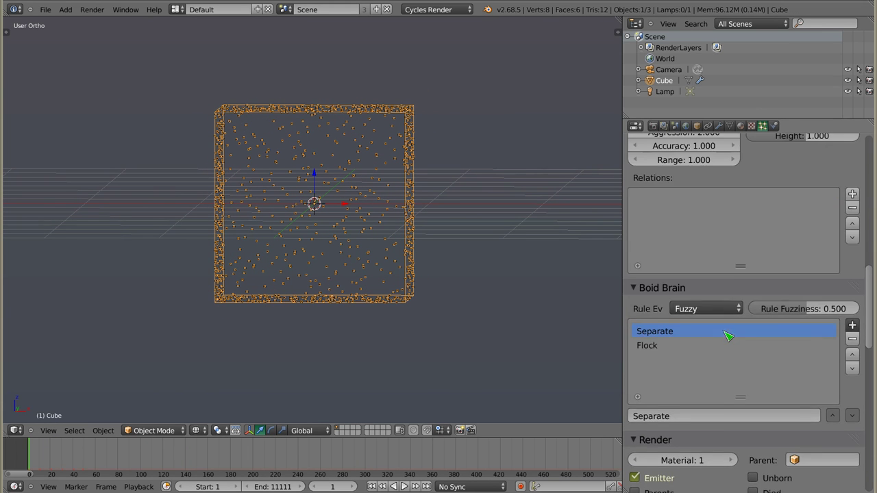
pyautogui.scroll(5, 728, 257)
pyautogui.scroll(5, 728, 257)
# Turn off boid flight, drag the Gravity weight to zero, and play
pyautogui.click(635, 278)
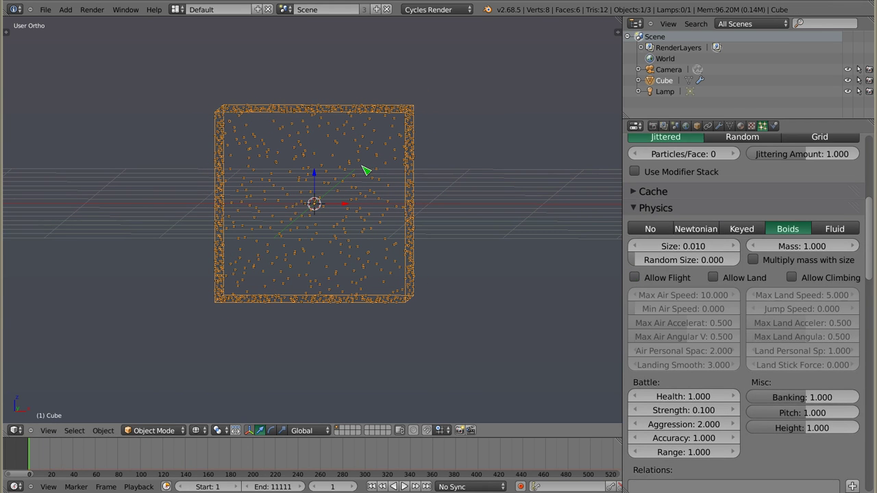
pyautogui.scroll(-5, 327, 137)
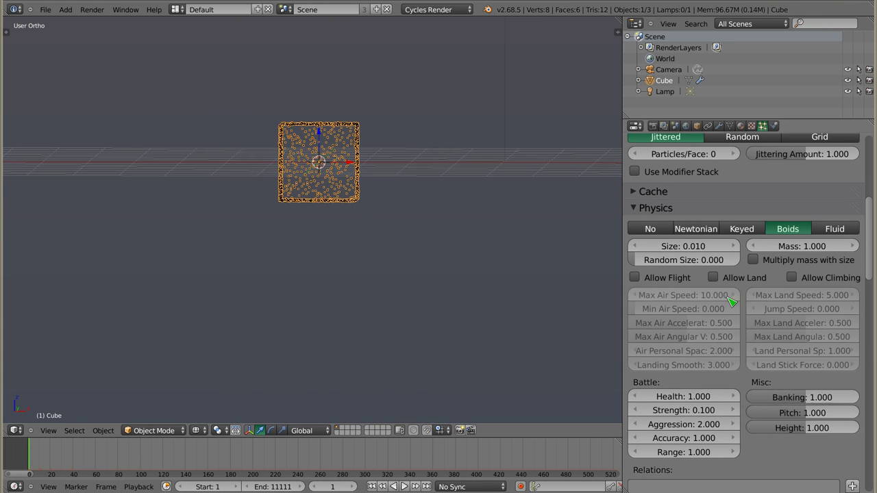
pyautogui.scroll(-8, 729, 302)
pyautogui.scroll(-7, 729, 302)
pyautogui.scroll(-5, 730, 301)
pyautogui.scroll(-4, 663, 405)
pyautogui.moveTo(713, 385); pyautogui.dragTo(582, 349)
pyautogui.hotkey('alt', 'a')
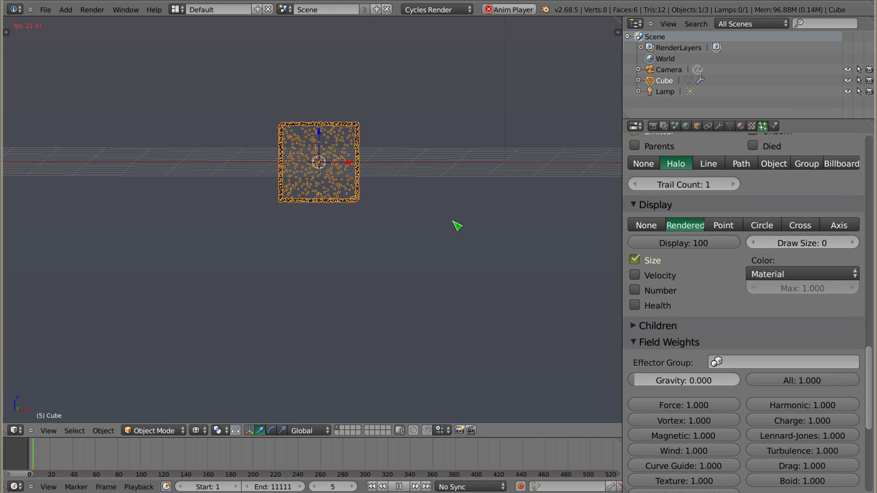
# Toggle Allow Flight on and back off while replaying from frame 1
pyautogui.scroll(6, 671, 237)
pyautogui.scroll(6, 671, 237)
pyautogui.scroll(5, 670, 237)
pyautogui.scroll(5, 671, 237)
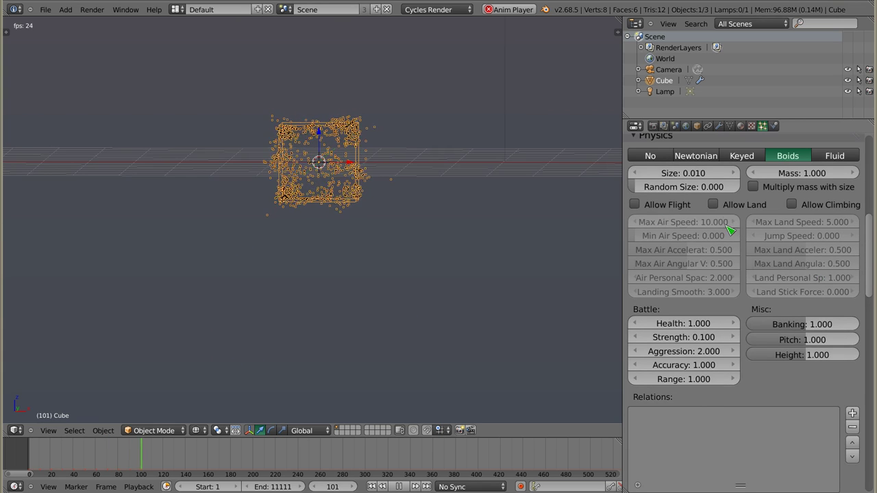
pyautogui.scroll(4, 681, 238)
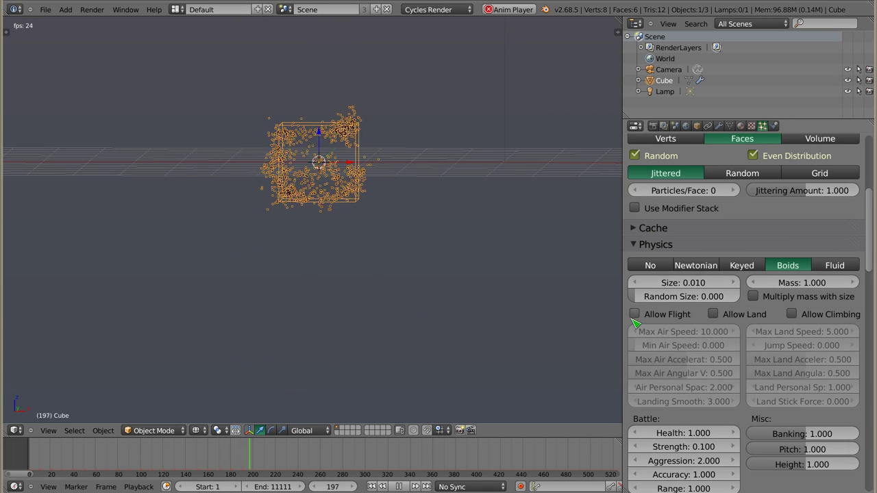
pyautogui.click(635, 315)
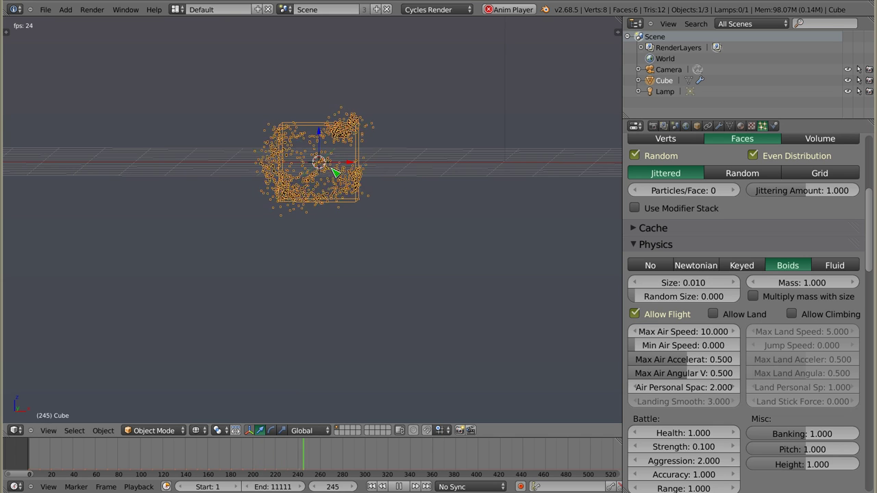
pyautogui.hotkey('shift', 'Left')
pyautogui.click(635, 315)
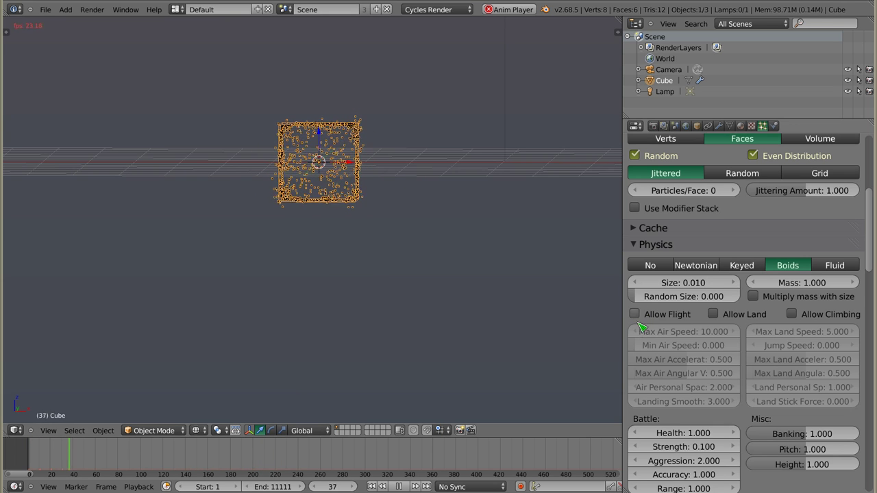
pyautogui.press('Escape')
# Set the Gravity field weight to 0.011 and replay to watch boids drop
pyautogui.scroll(-8, 742, 370)
pyautogui.scroll(-4, 743, 331)
pyautogui.scroll(-8, 743, 331)
pyautogui.scroll(-3, 742, 336)
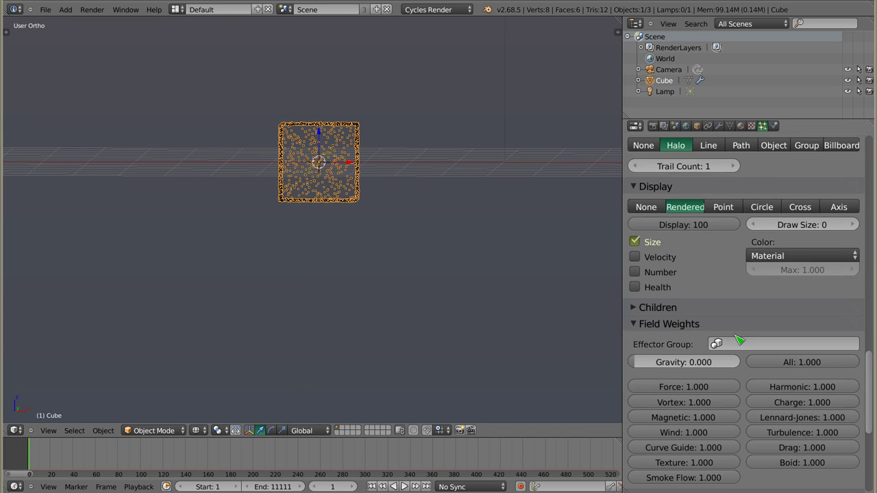
pyautogui.scroll(-3, 738, 339)
pyautogui.moveTo(651, 253); pyautogui.dragTo(648, 253)
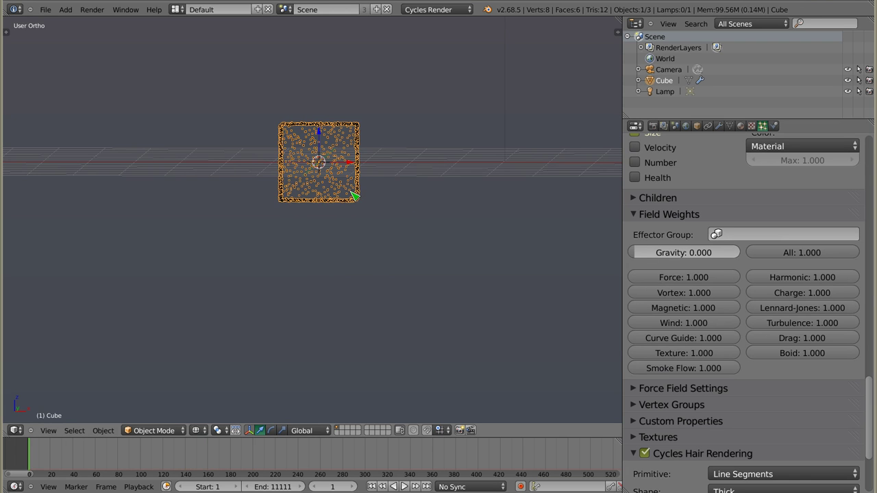
pyautogui.hotkey('alt', 'a')
pyautogui.moveTo(642, 252); pyautogui.dragTo(649, 252)
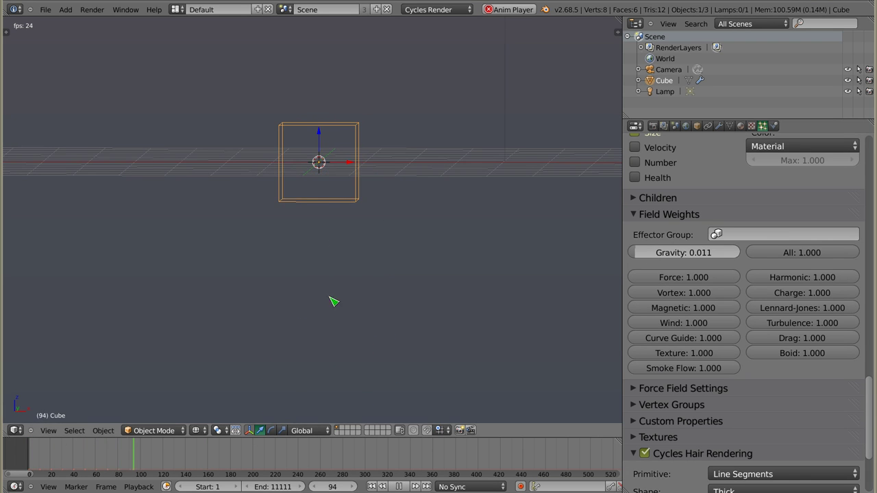
pyautogui.press('Escape')
# Reset the Gravity weight to 1.000 and enable Allow Land for the boids
pyautogui.press('BackSpace')
pyautogui.scroll(5, 705, 329)
pyautogui.scroll(5, 706, 328)
pyautogui.scroll(5, 706, 328)
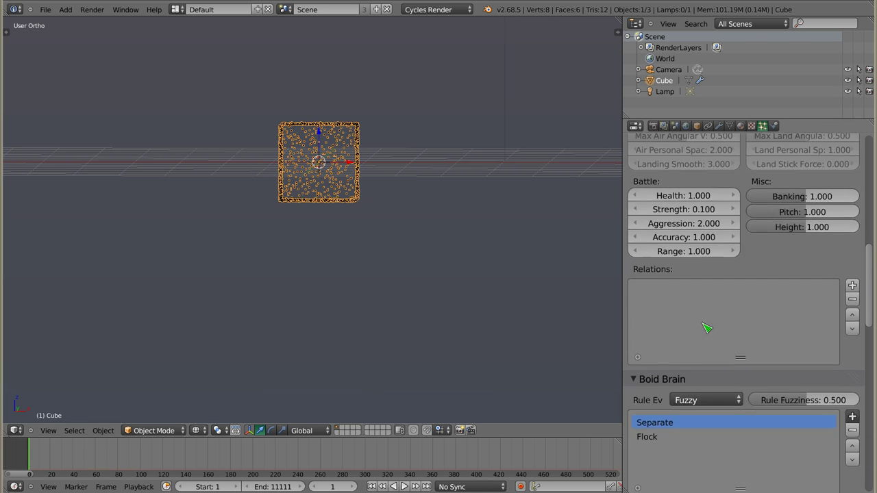
pyautogui.scroll(5, 706, 328)
pyautogui.scroll(5, 706, 329)
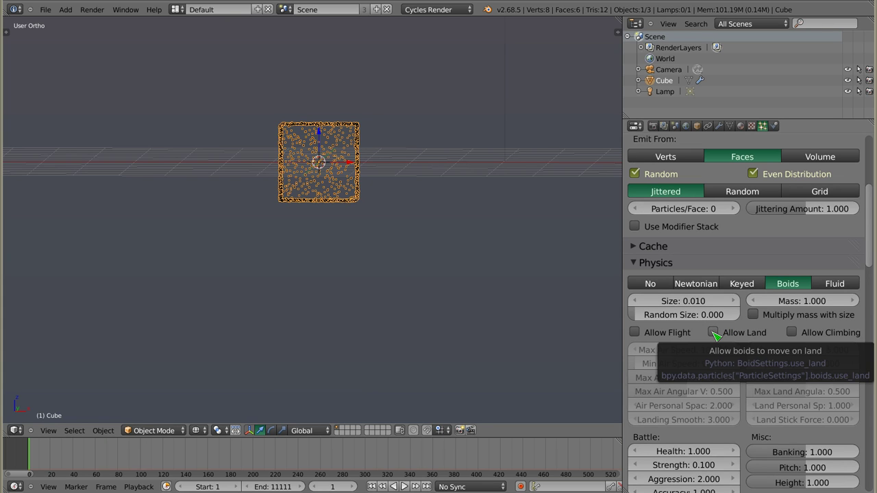
pyautogui.click(713, 333)
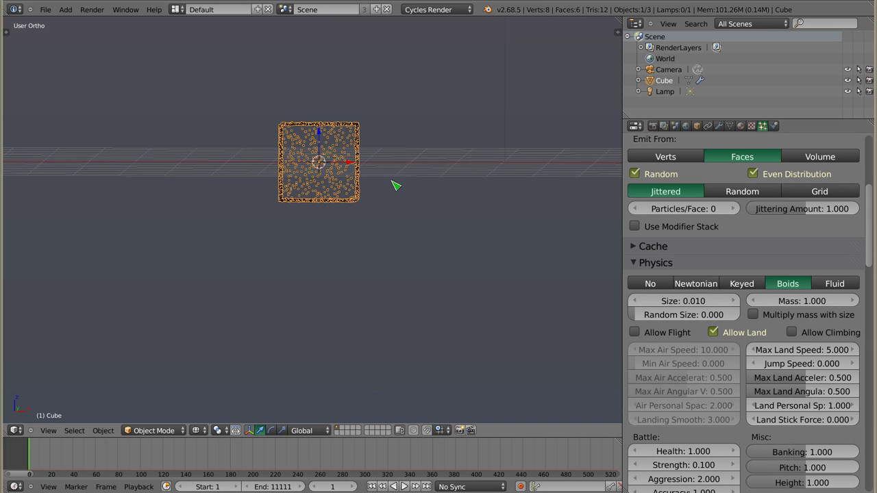
# Move the emitter cube up above the floor and play to watch boids land
pyautogui.moveTo(320, 144); pyautogui.dragTo(319, 55)
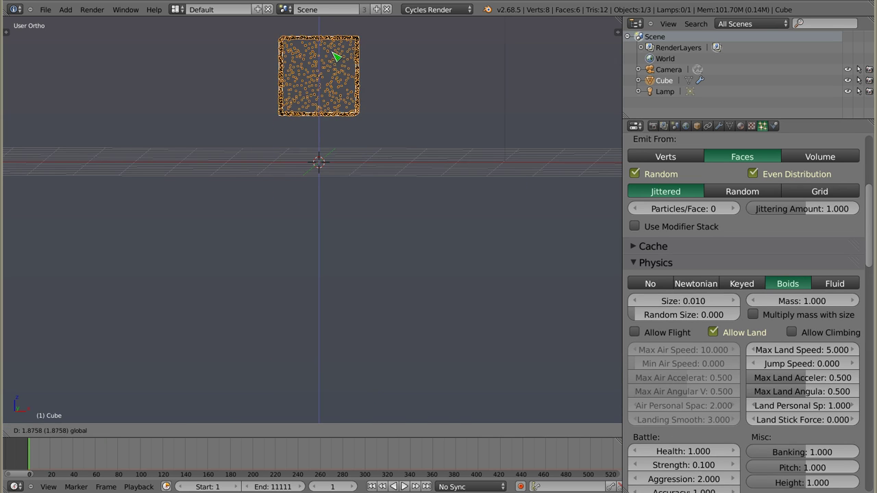
pyautogui.moveTo(313, 112)
pyautogui.mouseDown(button='middle')
pyautogui.moveTo(295, 135)
pyautogui.moveTo(357, 133)
pyautogui.mouseUp(button='middle')
pyautogui.hotkey('alt', 'a')
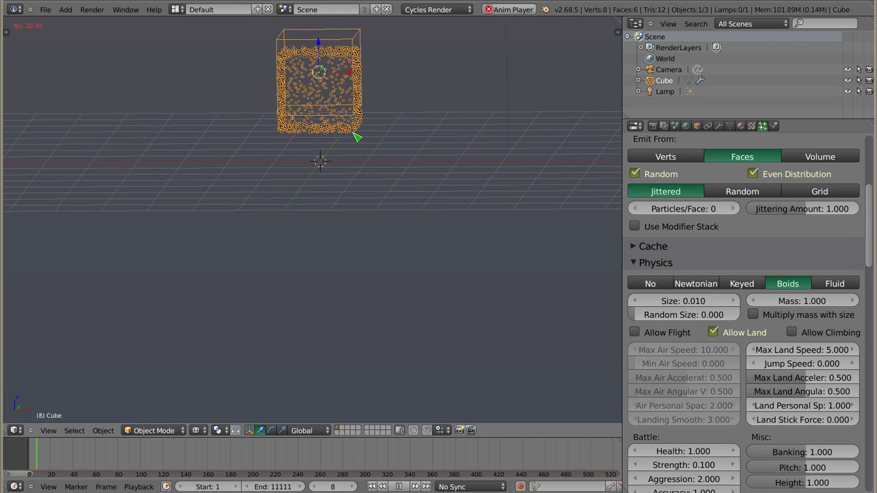
pyautogui.moveTo(407, 153)
pyautogui.mouseDown(button='middle')
pyautogui.moveTo(397, 176)
pyautogui.moveTo(283, 183)
pyautogui.moveTo(281, 203)
pyautogui.moveTo(276, 141)
pyautogui.moveTo(284, 141)
pyautogui.mouseUp(button='middle')
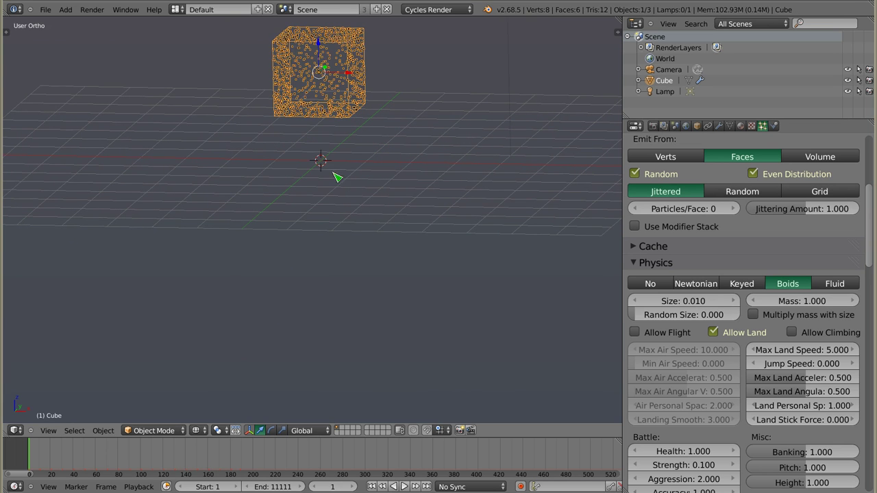
pyautogui.press('Escape')
pyautogui.hotkey('shift', 'a')
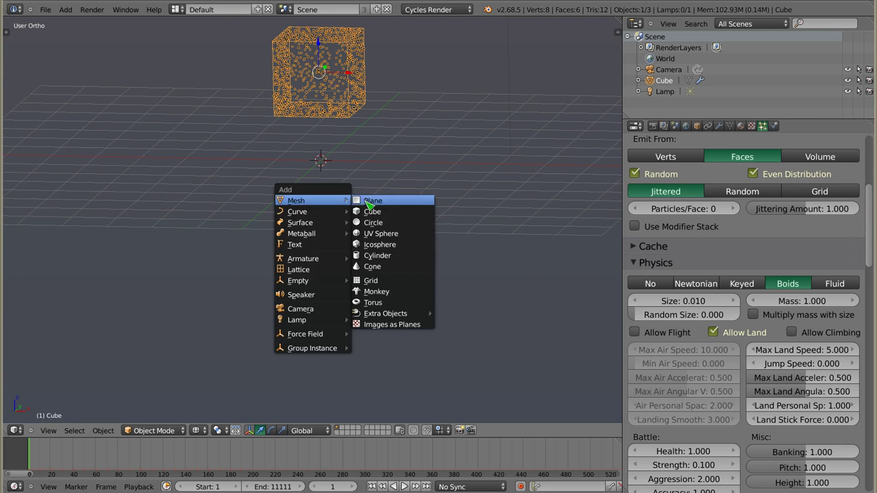
# Add a scaled-up plane under the cube, switch to solid shading, and enable Collision on it
pyautogui.moveTo(311, 200)
pyautogui.click(370, 201)
pyautogui.press('s')
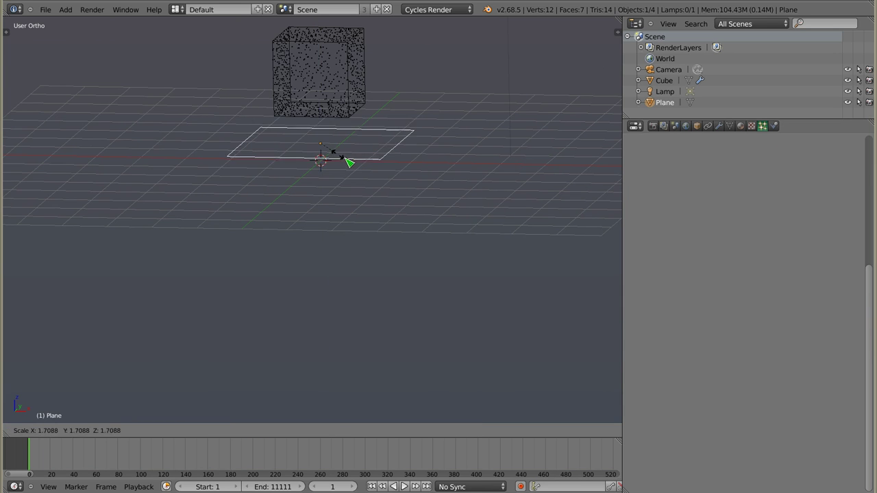
pyautogui.click(353, 164)
pyautogui.press('z')
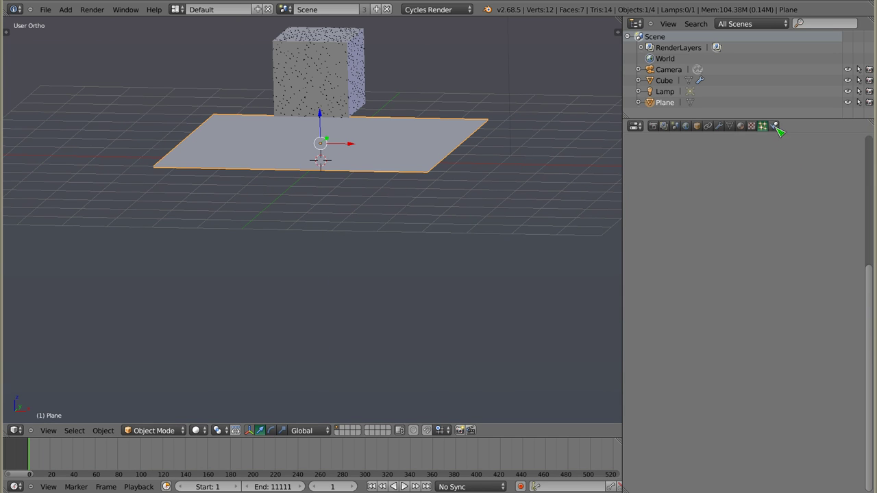
pyautogui.click(775, 127)
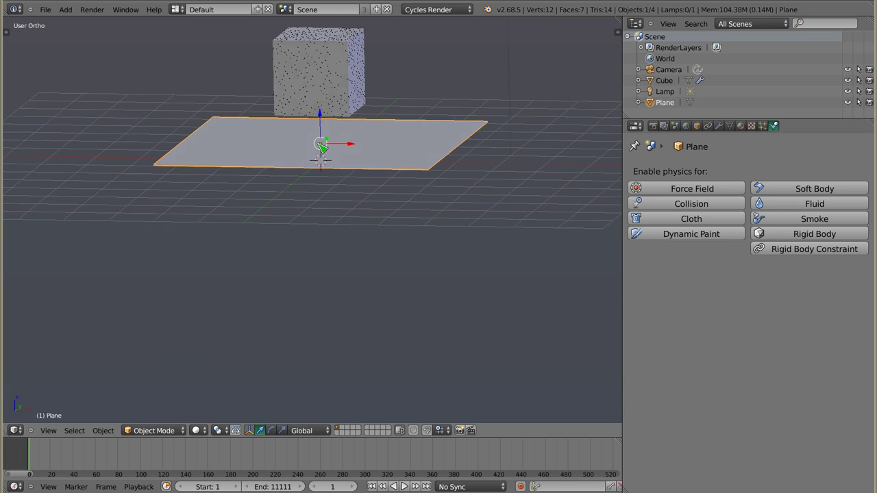
pyautogui.moveTo(370, 179); pyautogui.dragTo(372, 156, button='middle')
pyautogui.hotkey('alt', 'a')
pyautogui.moveTo(323, 180); pyautogui.dragTo(322, 165, button='middle')
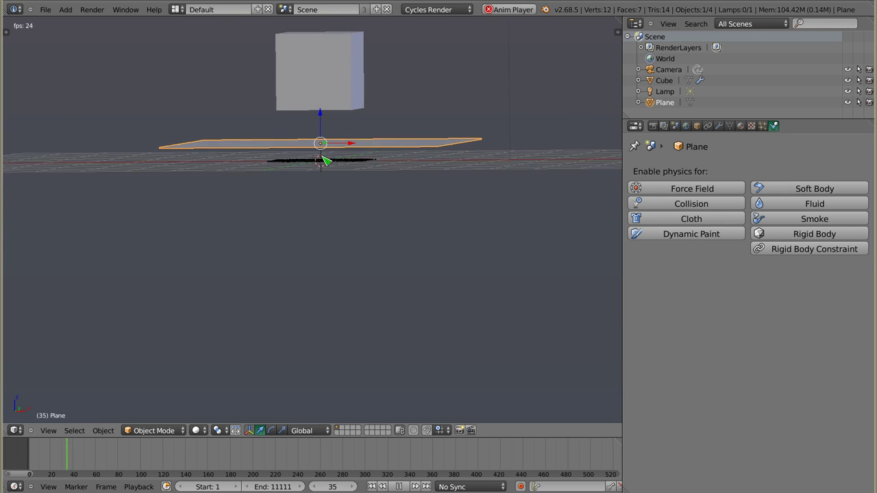
pyautogui.click(689, 203)
pyautogui.moveTo(309, 161)
pyautogui.mouseDown(button='middle')
pyautogui.moveTo(320, 169)
pyautogui.moveTo(311, 185)
pyautogui.mouseUp(button='middle')
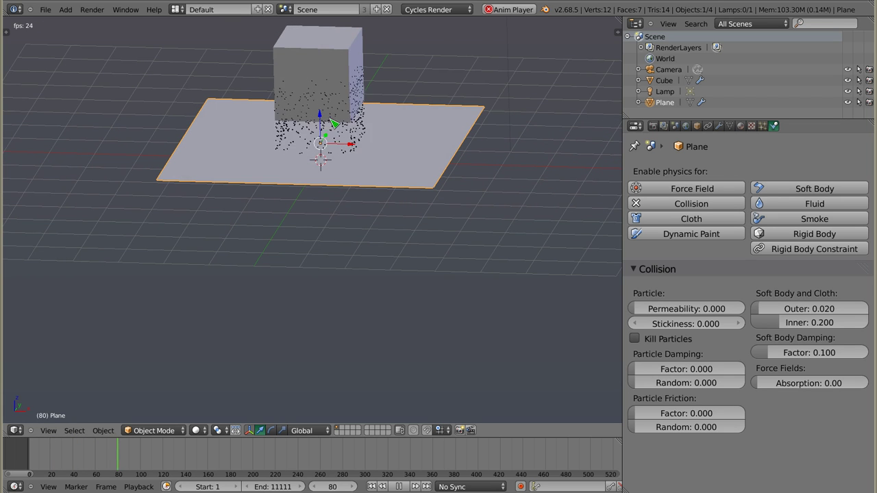
# Move the plane down below the cube and replay the animation
pyautogui.press('Escape')
pyautogui.moveTo(303, 215)
pyautogui.mouseDown(button='middle')
pyautogui.moveTo(282, 187)
pyautogui.moveTo(361, 140)
pyautogui.mouseUp(button='middle')
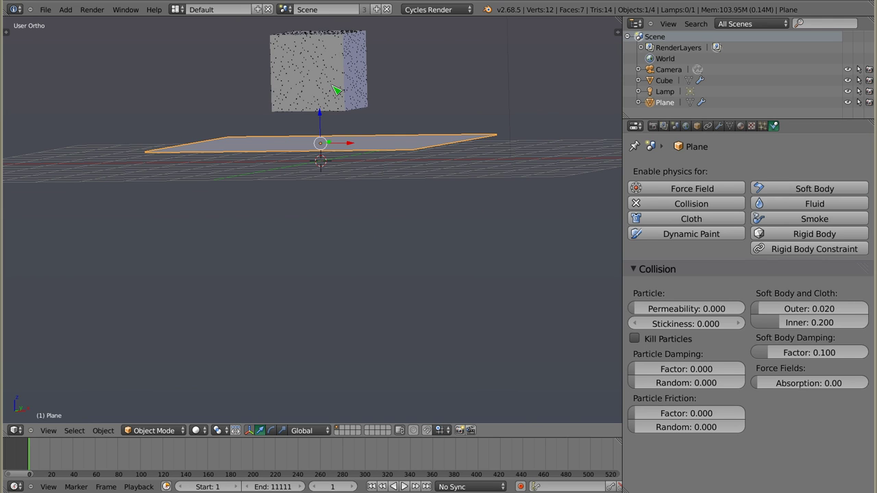
pyautogui.moveTo(322, 126); pyautogui.dragTo(323, 190)
pyautogui.moveTo(323, 189)
pyautogui.mouseDown(button='middle')
pyautogui.moveTo(329, 173)
pyautogui.moveTo(322, 173)
pyautogui.mouseUp(button='middle')
pyautogui.hotkey('alt', 'a')
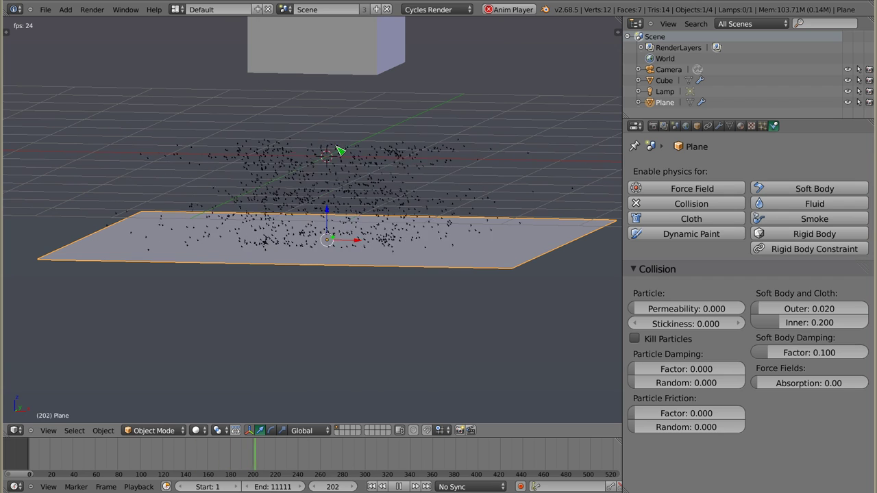
# Set Particle Damping Factor to 0.763 and Particle Friction Factor to 0.405, then replay
pyautogui.moveTo(679, 369); pyautogui.dragTo(719, 369)
pyautogui.moveTo(685, 413); pyautogui.dragTo(713, 413)
pyautogui.hotkey('shift', 'Left')
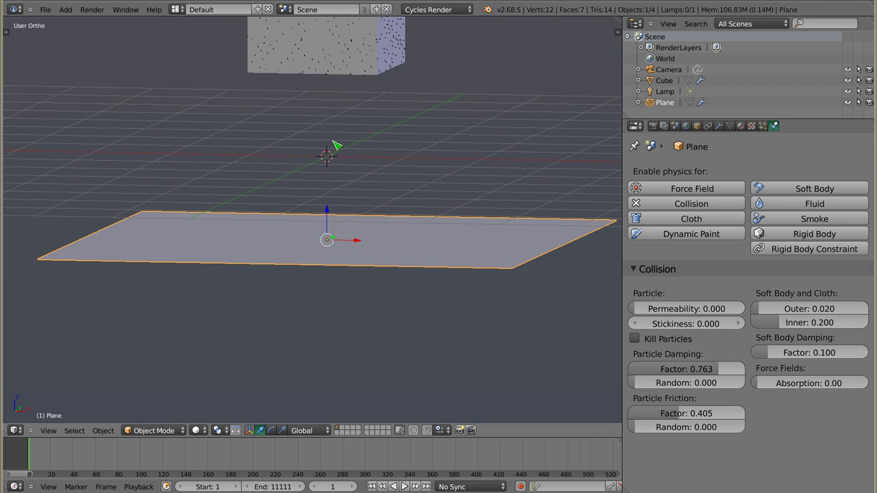
pyautogui.moveTo(308, 218)
pyautogui.mouseDown(button='middle')
pyautogui.moveTo(279, 256)
pyautogui.moveTo(317, 180)
pyautogui.mouseUp(button='middle')
pyautogui.press('Escape')
pyautogui.hotkey('alt', 'a')
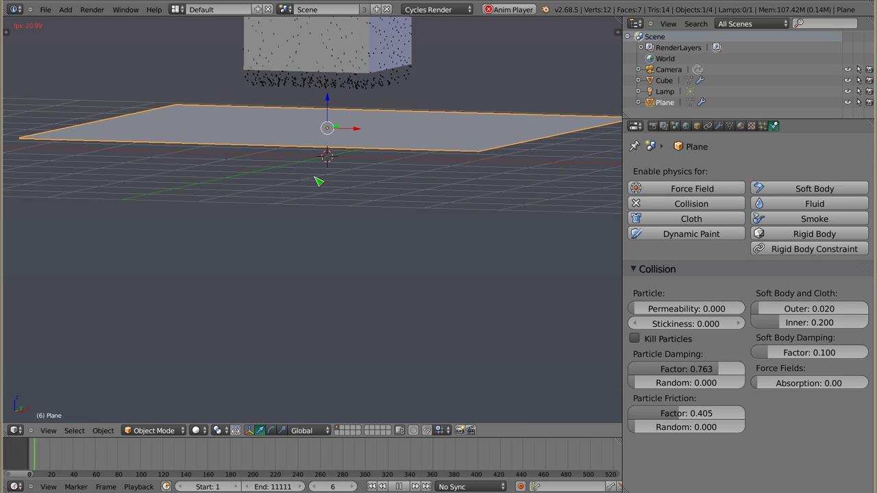
pyautogui.moveTo(308, 146); pyautogui.dragTo(308, 163, button='middle')
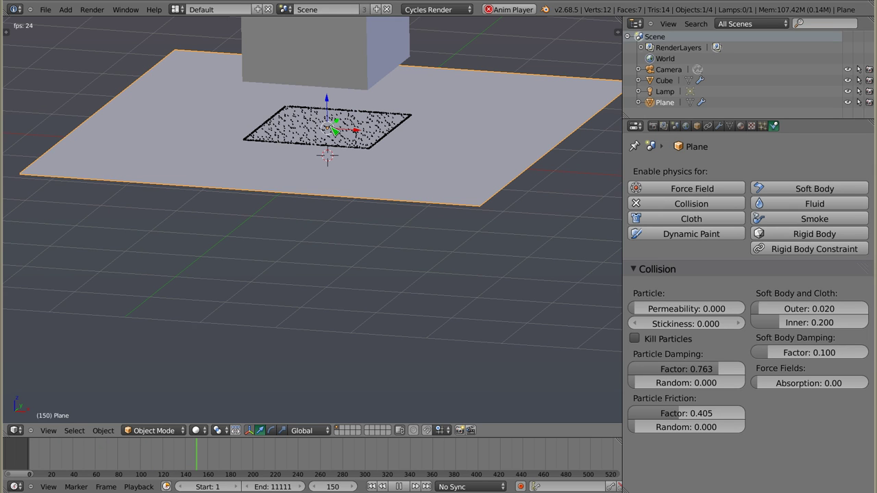
# Select the cube, open its Particles settings, and test the boids with Allow Climbing on
pyautogui.rightClick(328, 137)
pyautogui.moveTo(325, 156)
pyautogui.mouseDown(button='middle')
pyautogui.moveTo(326, 187)
pyautogui.moveTo(368, 199)
pyautogui.mouseUp(button='middle')
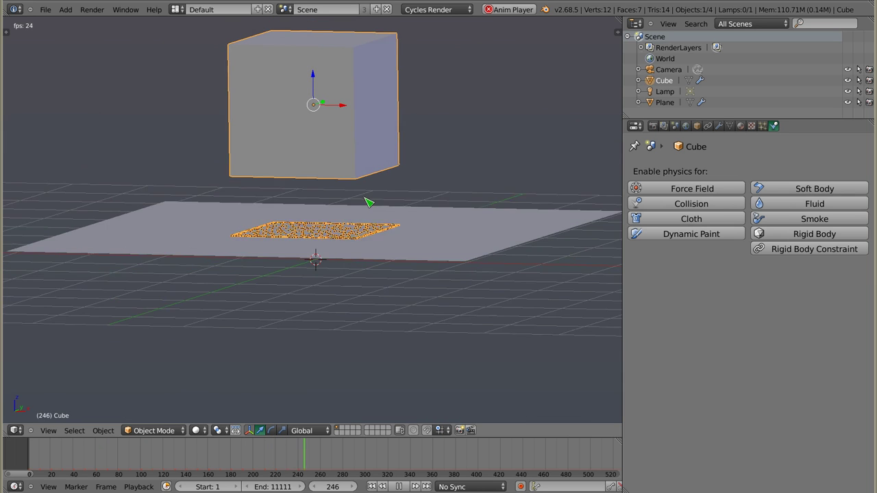
pyautogui.click(762, 125)
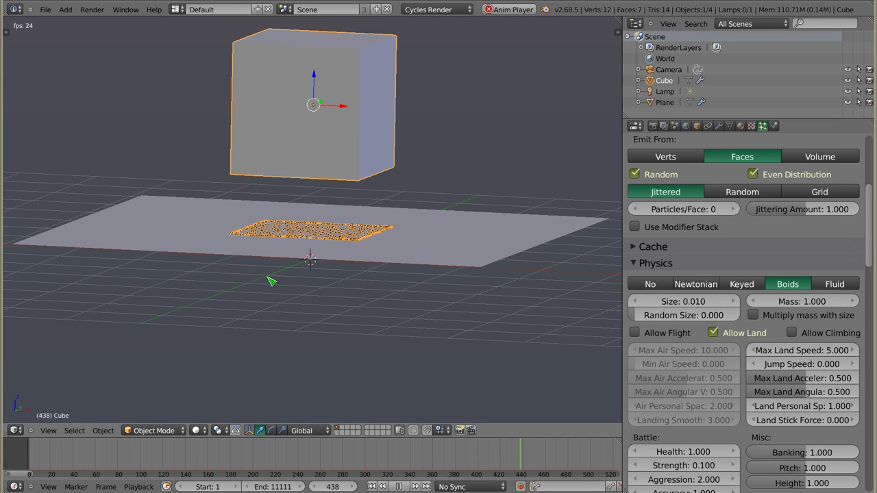
pyautogui.click(794, 333)
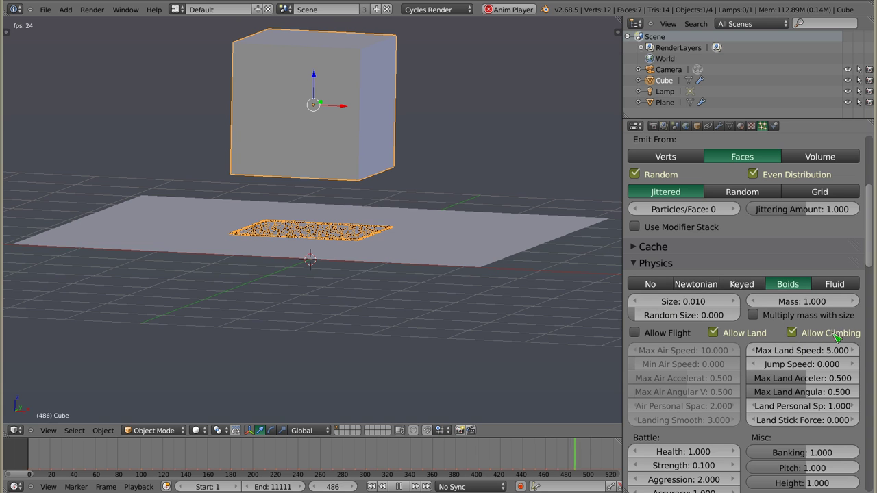
pyautogui.hotkey('shift', 'Left')
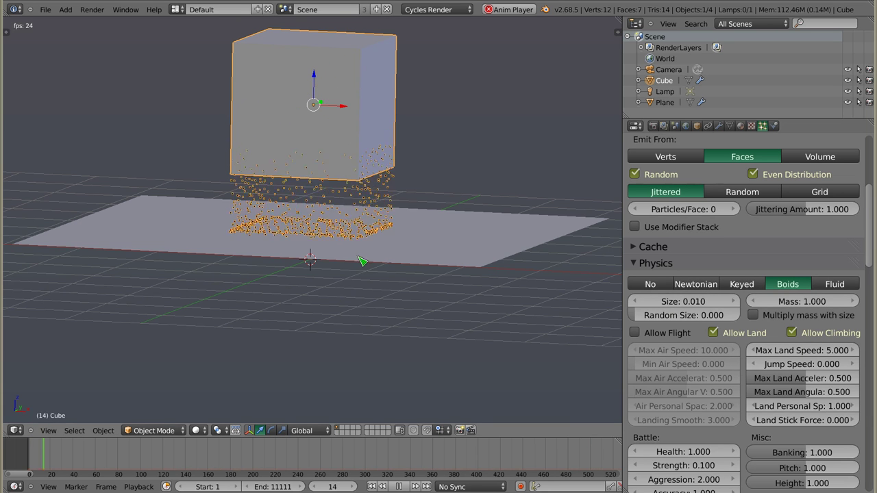
pyautogui.moveTo(356, 259); pyautogui.dragTo(376, 259, button='middle')
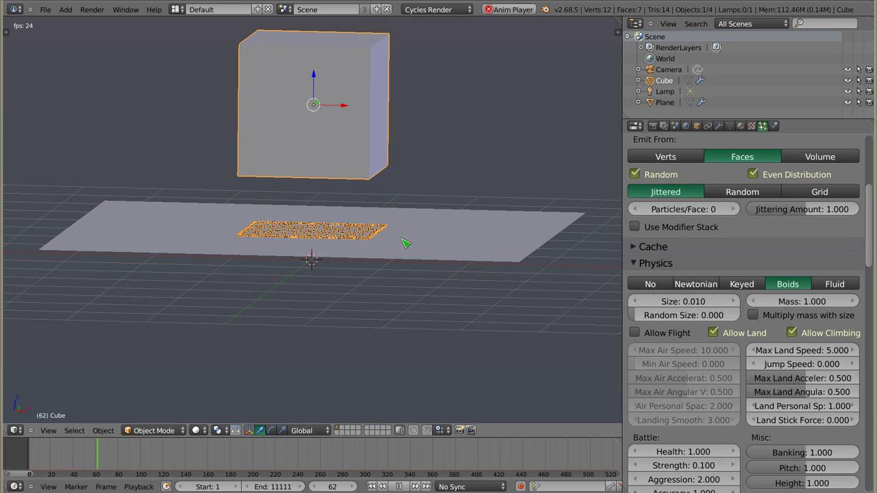
pyautogui.press('Escape')
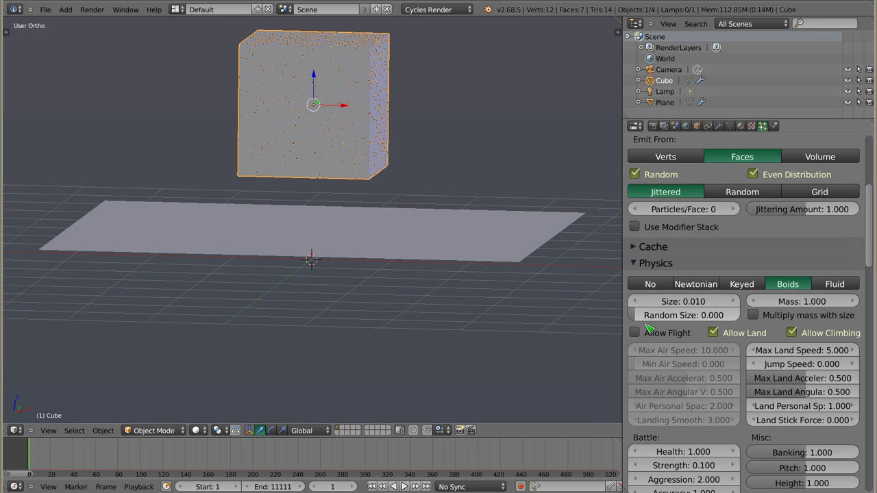
# Enable Allow Flight and turn off Allow Climbing and Allow Land
pyautogui.click(635, 333)
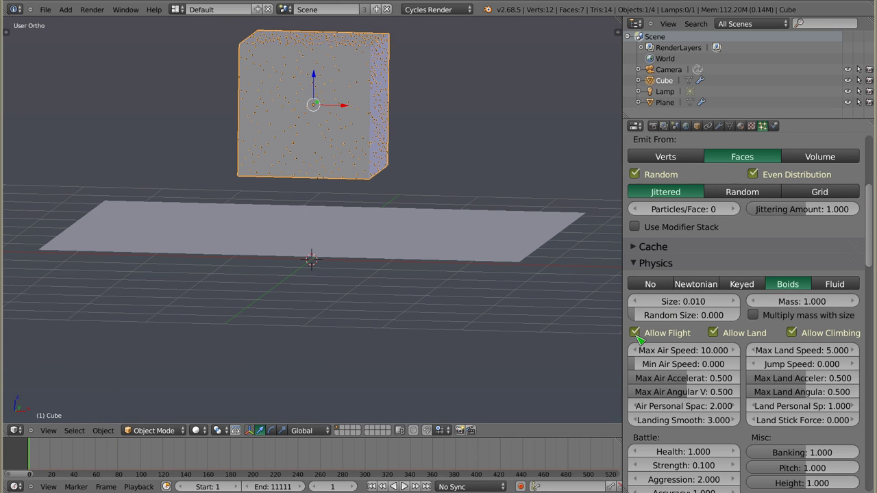
pyautogui.click(742, 339)
pyautogui.click(726, 335)
pyautogui.click(713, 333)
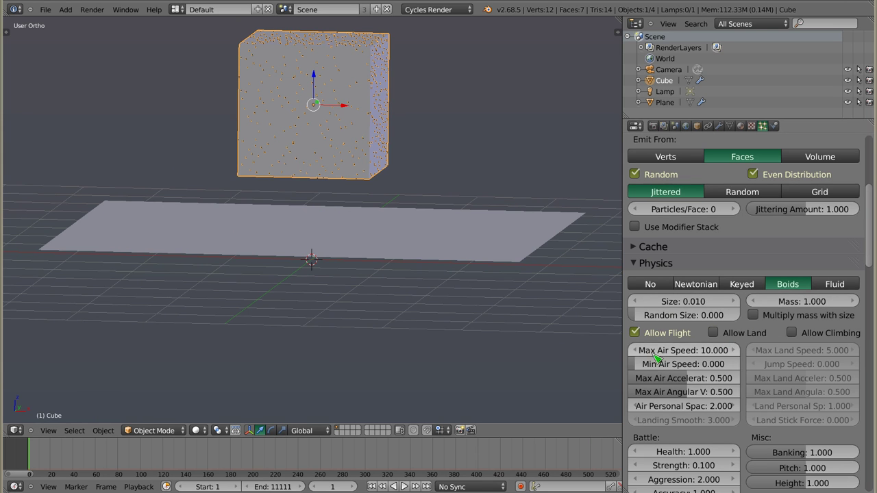
pyautogui.moveTo(623, 350); pyautogui.dragTo(604, 350)
# Delete the plane from the scene
pyautogui.rightClick(304, 233)
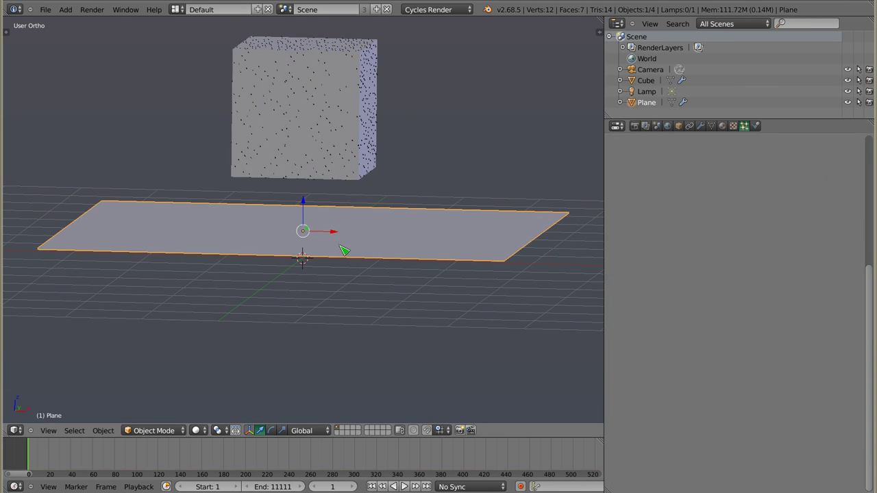
pyautogui.press('x')
pyautogui.click(303, 255)
# Scale the emitter cube down to a small size and preview the boids
pyautogui.press('a')
pyautogui.keyDown('shift'); pyautogui.scroll(5, 331, 191); pyautogui.keyUp('shift')
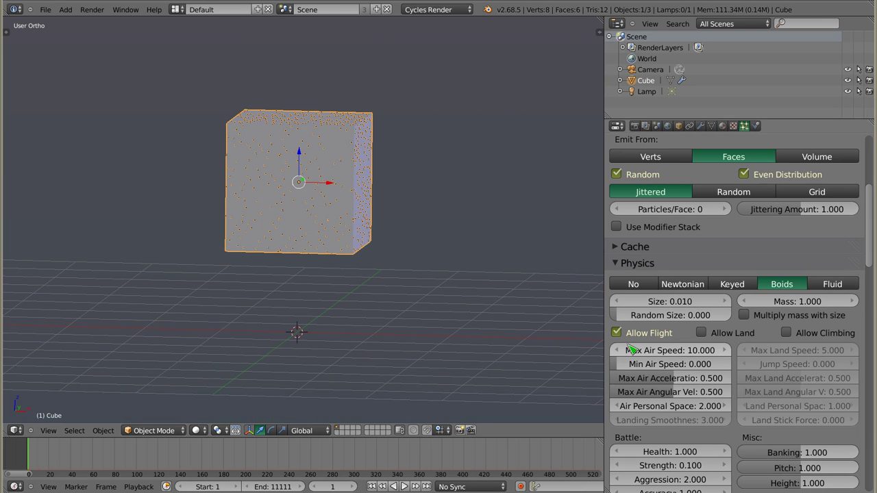
pyautogui.press('s')
pyautogui.click(329, 213)
pyautogui.hotkey('alt', 'a')
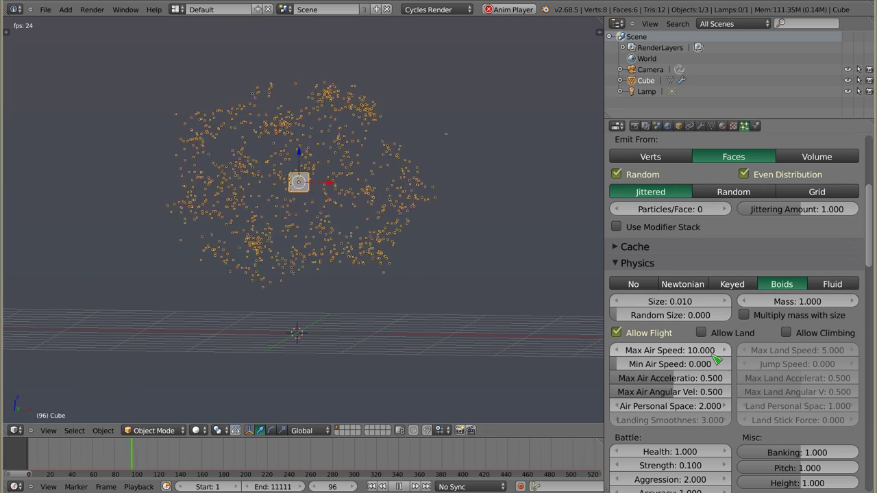
pyautogui.press('Escape')
# Raise Max Air Speed to 100 and watch the particles scatter across the scene
pyautogui.doubleClick(669, 350)
pyautogui.write('100')
pyautogui.press('Return')
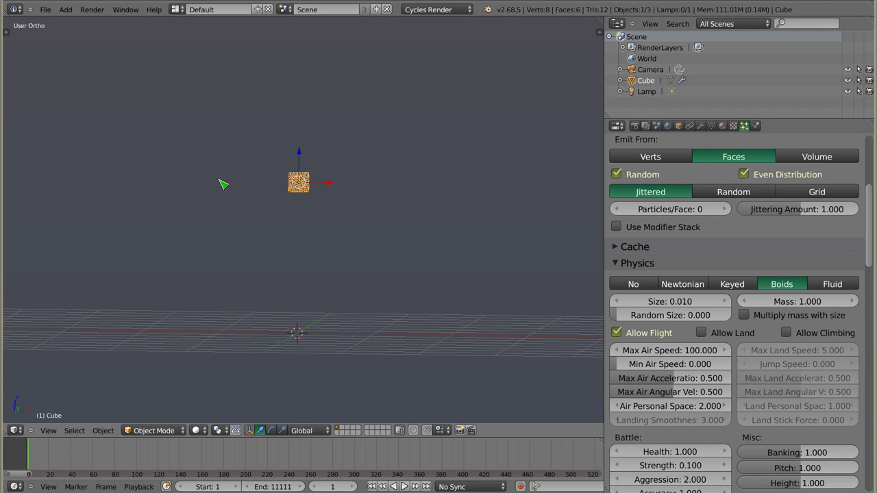
pyautogui.hotkey('alt', 'a')
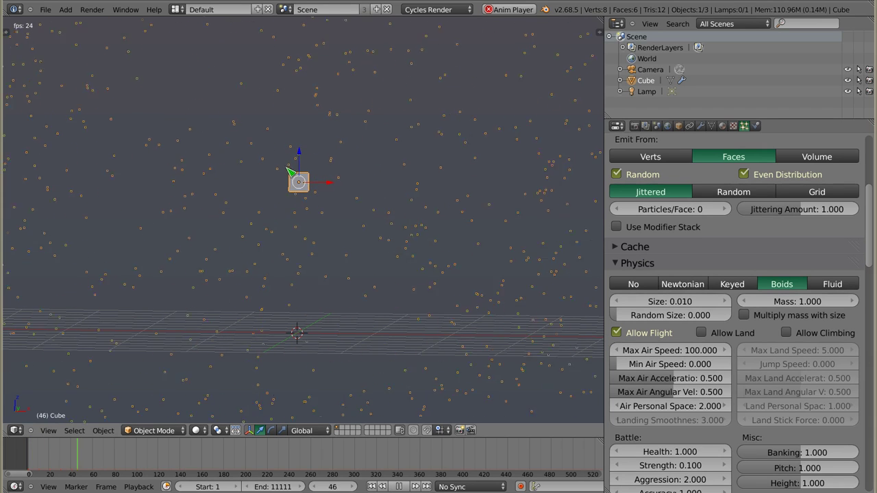
pyautogui.moveTo(297, 194)
pyautogui.mouseDown(button='middle')
pyautogui.moveTo(306, 181)
pyautogui.moveTo(295, 220)
pyautogui.mouseUp(button='middle')
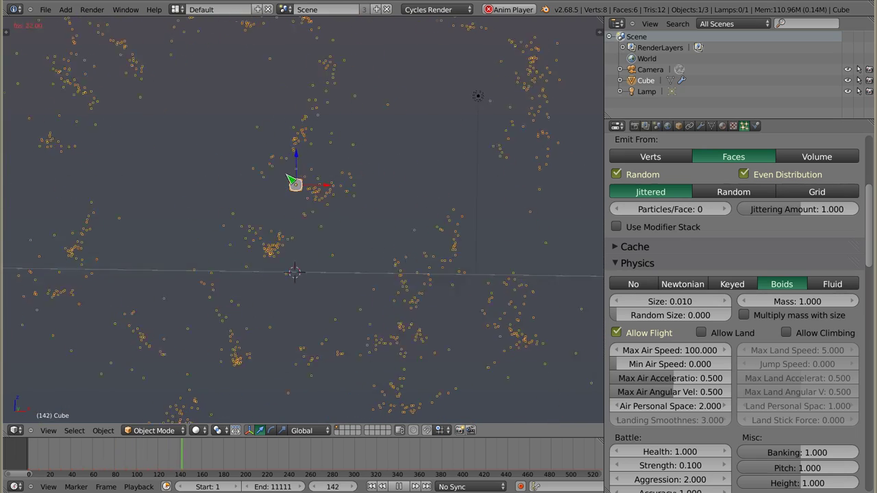
# Restore Max Air Speed to 10 and raise Min Air Speed to 1
pyautogui.press('Escape')
pyautogui.click(673, 351)
pyautogui.write('10')
pyautogui.press('Return')
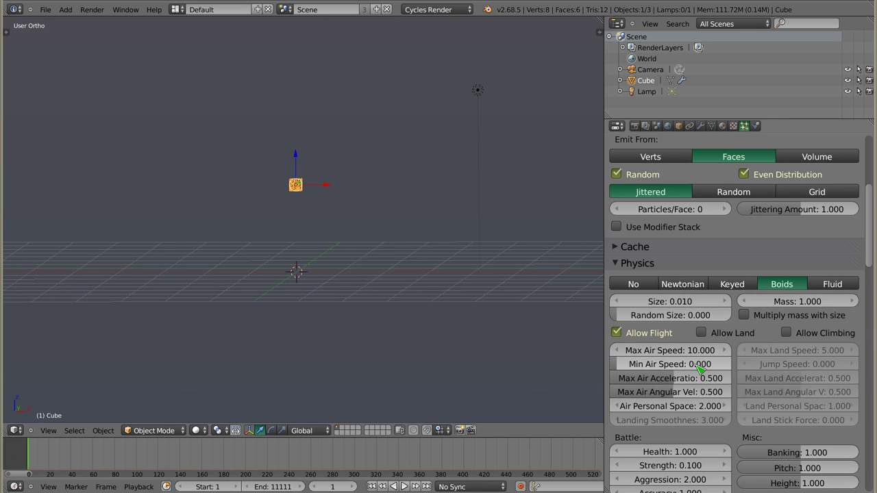
pyautogui.moveTo(699, 369); pyautogui.dragTo(699, 352)
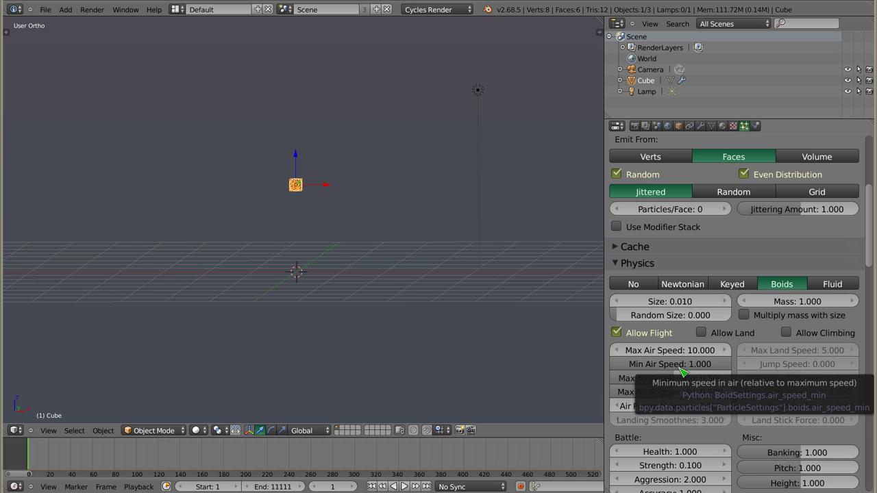
# Preview the swarm from several angles, then raise Max Air Angular Vel to 1.000
pyautogui.hotkey('alt', 'a')
pyautogui.moveTo(319, 212)
pyautogui.mouseDown(button='middle')
pyautogui.moveTo(299, 239)
pyautogui.moveTo(294, 297)
pyautogui.mouseUp(button='middle')
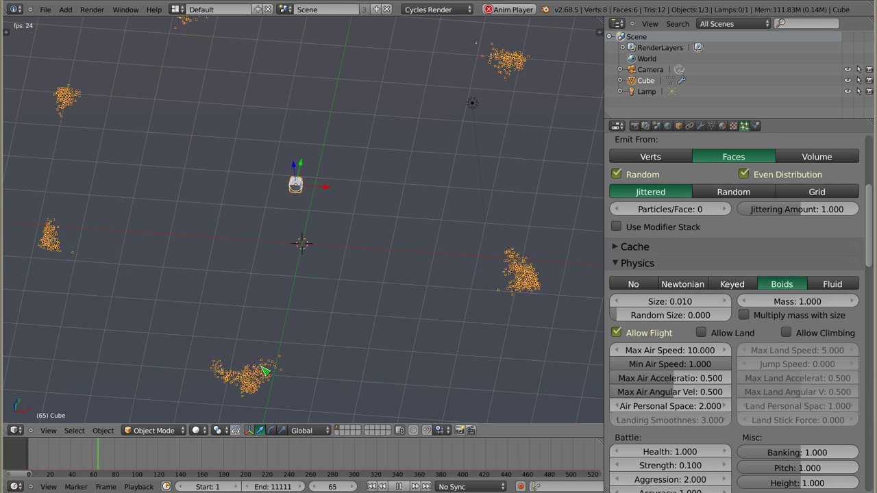
pyautogui.scroll(-5, 264, 371)
pyautogui.moveTo(263, 371); pyautogui.dragTo(429, 97, button='middle')
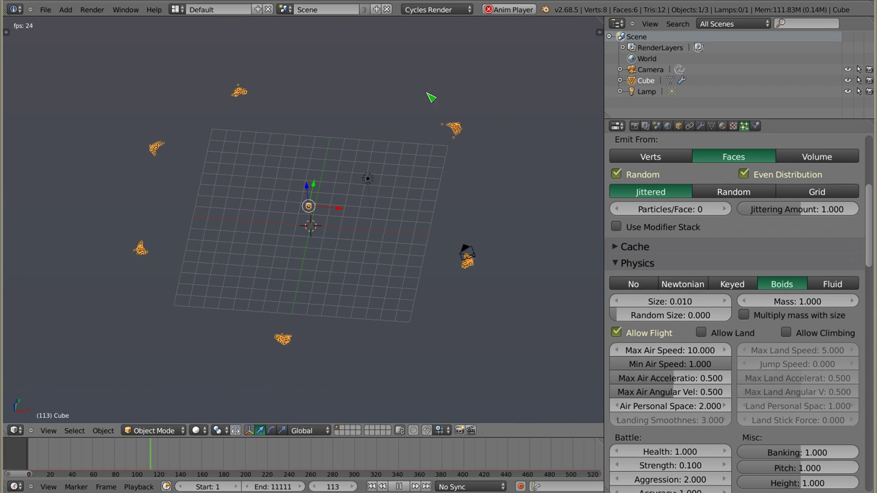
pyautogui.press('Escape')
pyautogui.moveTo(367, 303)
pyautogui.mouseDown(button='middle')
pyautogui.moveTo(358, 209)
pyautogui.moveTo(174, 144)
pyautogui.moveTo(245, 239)
pyautogui.mouseUp(button='middle')
pyautogui.scroll(3, 295, 221)
pyautogui.moveTo(296, 220); pyautogui.dragTo(384, 233, button='middle')
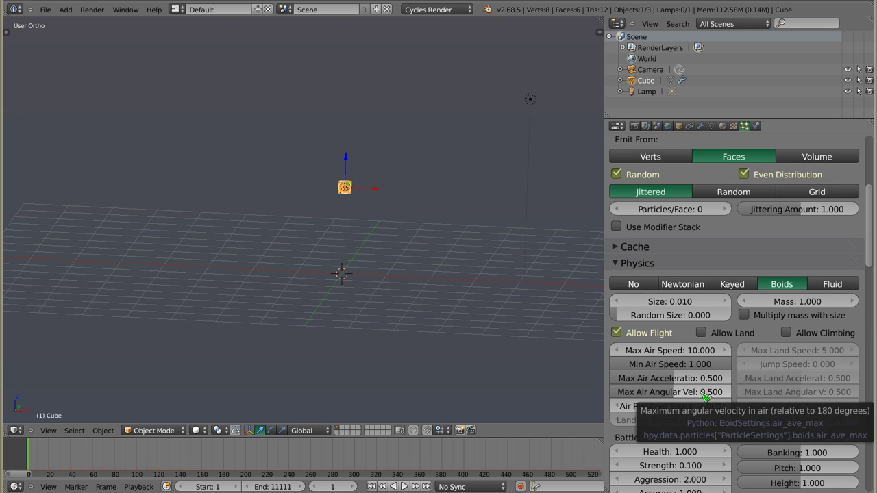
pyautogui.moveTo(717, 396); pyautogui.dragTo(737, 396)
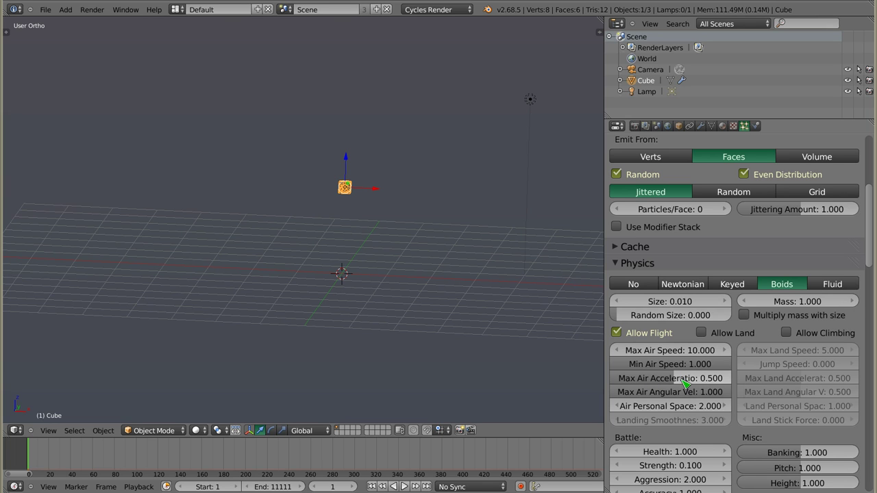
# Preview the swarm, then set Max Air Acceleration to 1 and replay
pyautogui.hotkey('alt', 'a')
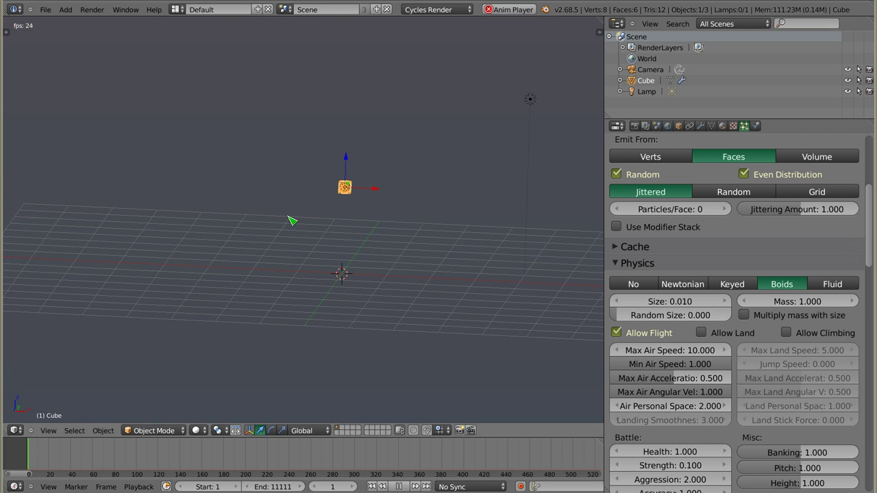
pyautogui.moveTo(294, 219); pyautogui.dragTo(313, 251, button='middle')
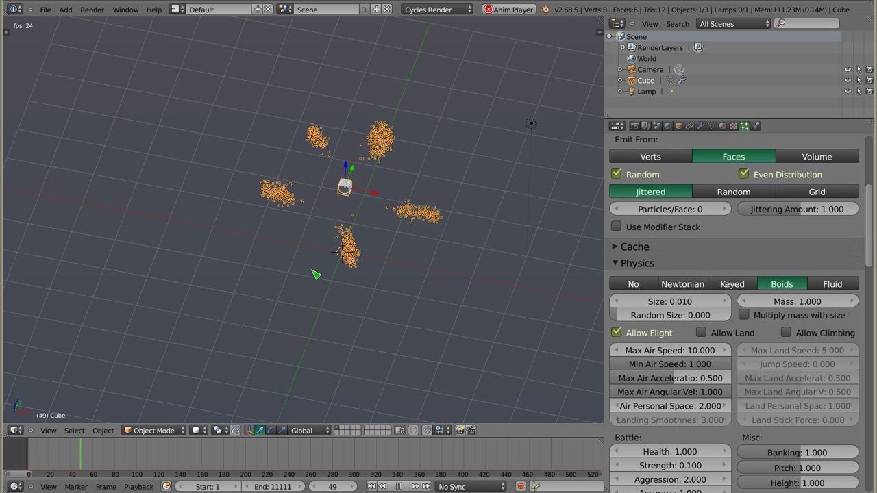
pyautogui.press('Escape')
pyautogui.click(673, 378)
pyautogui.write('1')
pyautogui.press('Return')
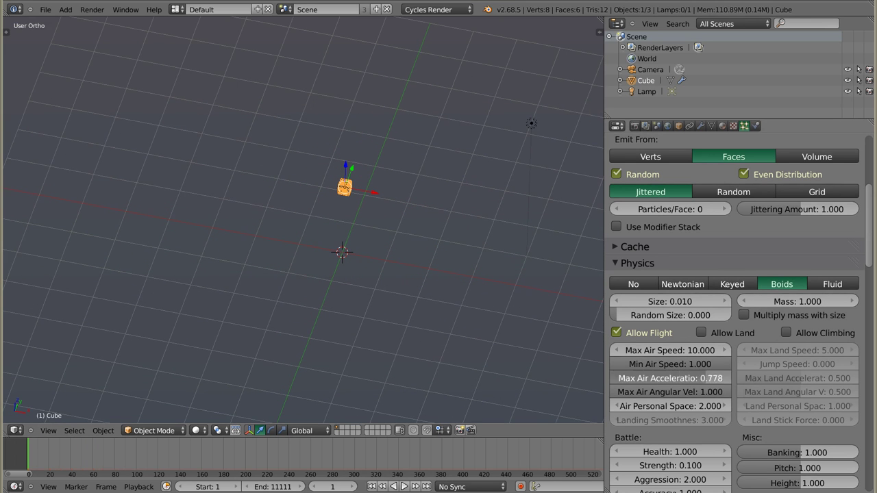
pyautogui.hotkey('alt', 'a')
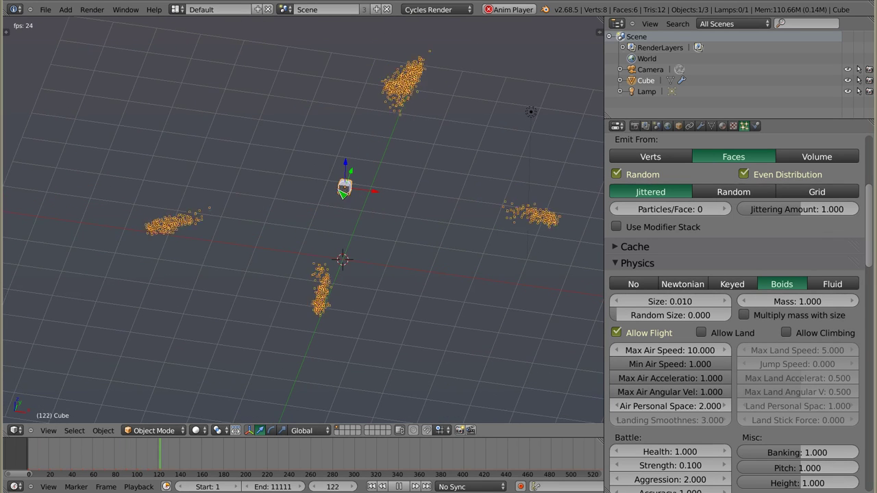
# Set Air Personal Space to 1 and preview the particles
pyautogui.press('Escape')
pyautogui.moveTo(349, 213); pyautogui.dragTo(344, 175, button='middle')
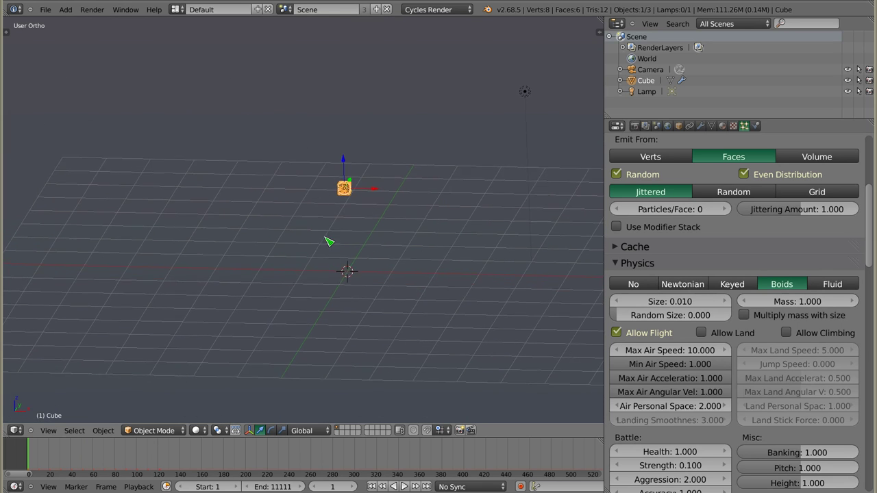
pyautogui.keyDown('shift'); pyautogui.moveTo(329, 240); pyautogui.dragTo(312, 272, button='middle'); pyautogui.keyUp('shift')
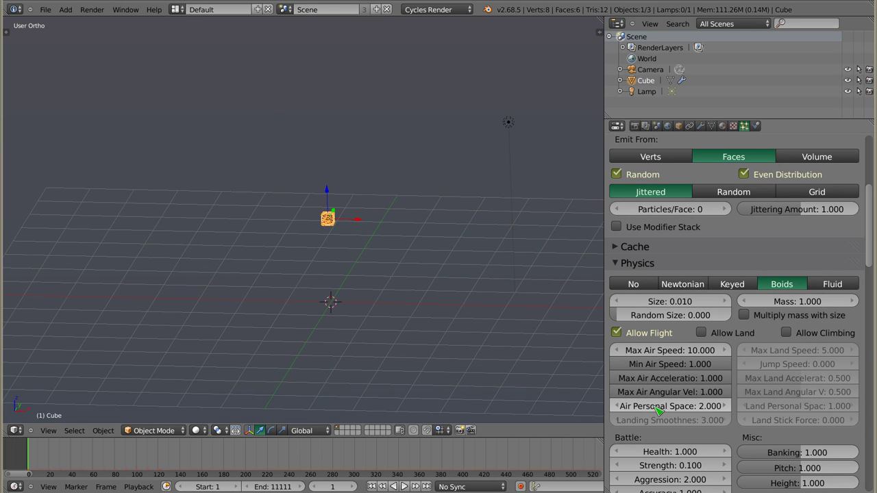
pyautogui.click(689, 406)
pyautogui.write('1')
pyautogui.press('Return')
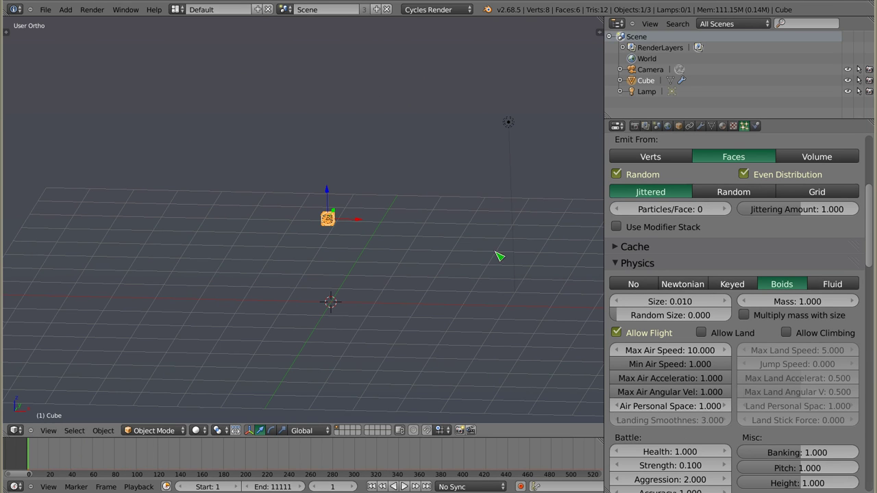
pyautogui.hotkey('alt', 'a')
pyautogui.moveTo(329, 221); pyautogui.dragTo(315, 246, button='middle')
pyautogui.scroll(3, 316, 247)
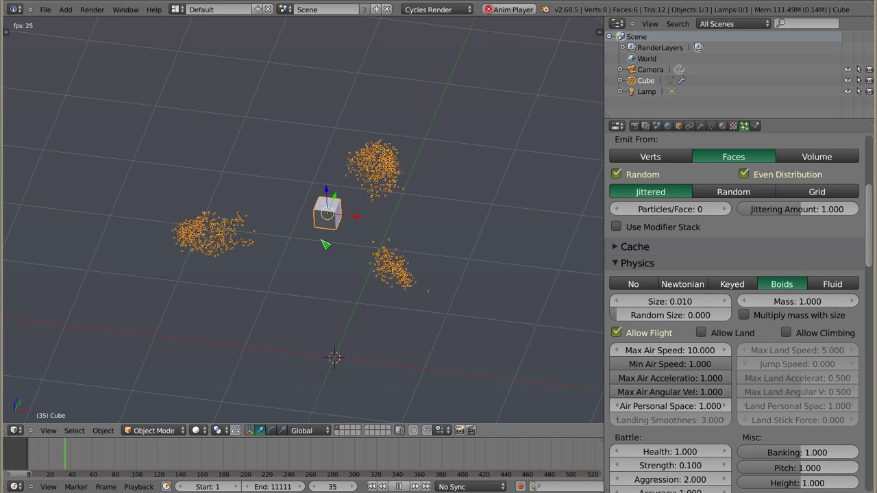
pyautogui.press('Escape')
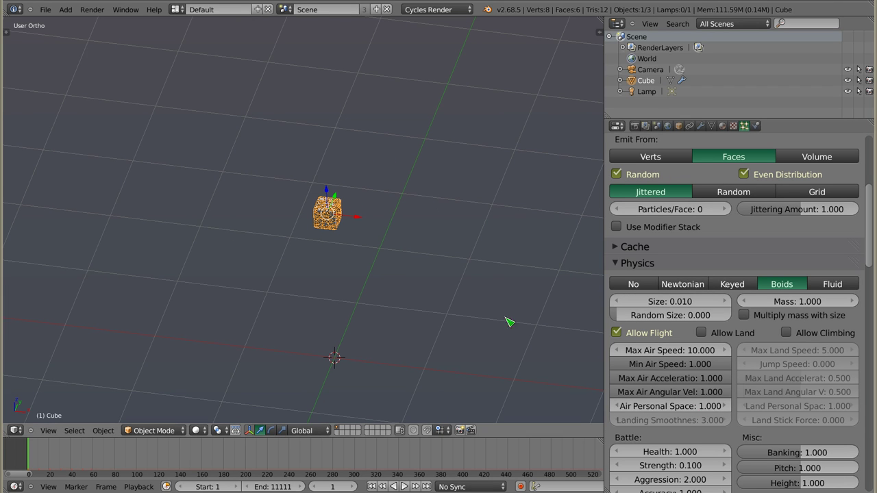
# Bring Max Air Acceleration toward 0.5, Max Air Angular Vel to 0.5, Min Air Speed to 0
pyautogui.click(673, 381)
pyautogui.write('0.6')
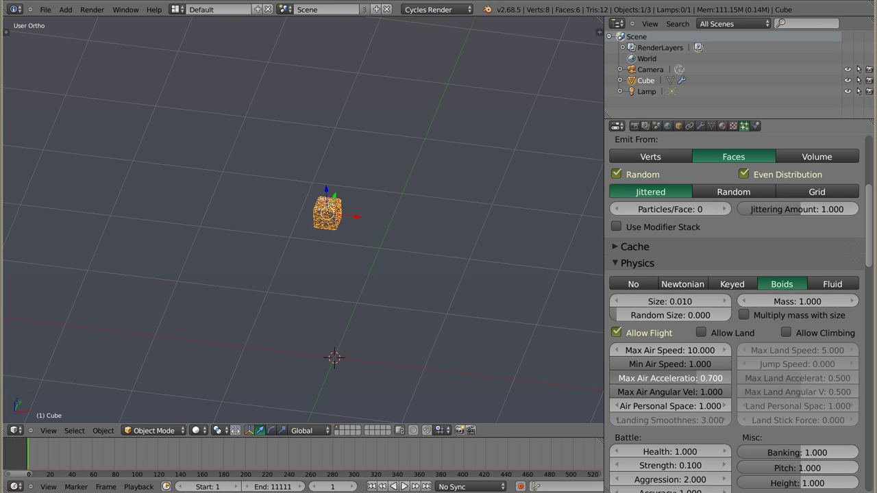
pyautogui.press('Return')
pyautogui.moveTo(698, 383); pyautogui.dragTo(688, 383)
pyautogui.click(670, 392)
pyautogui.write('0.5')
pyautogui.press('Return')
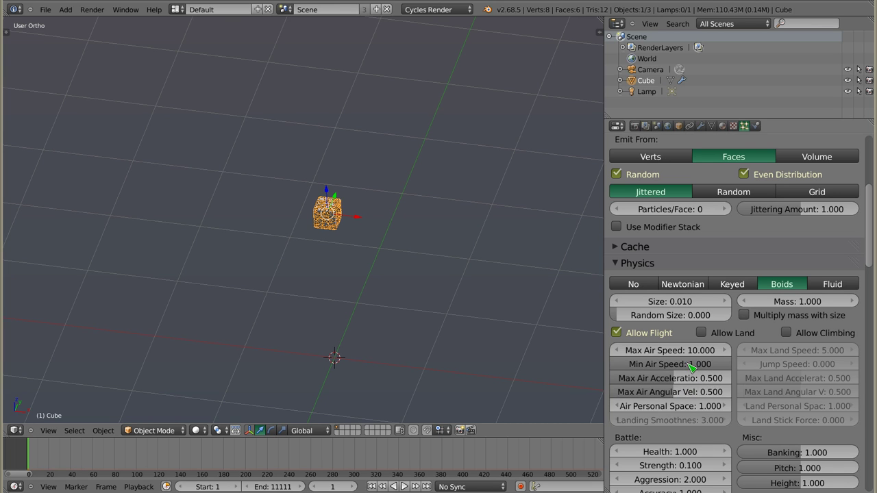
pyautogui.moveTo(702, 368); pyautogui.dragTo(658, 368)
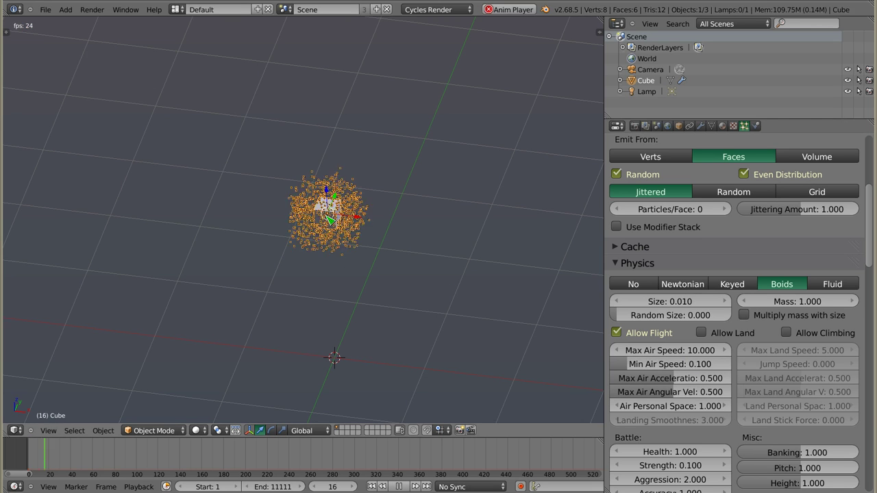
pyautogui.moveTo(656, 363); pyautogui.dragTo(616, 363)
# Preview the swarm, then enable Allow Land so the boids can land
pyautogui.hotkey('alt', 'a')
pyautogui.moveTo(322, 205); pyautogui.dragTo(336, 223, button='middle')
pyautogui.press('KP_5')
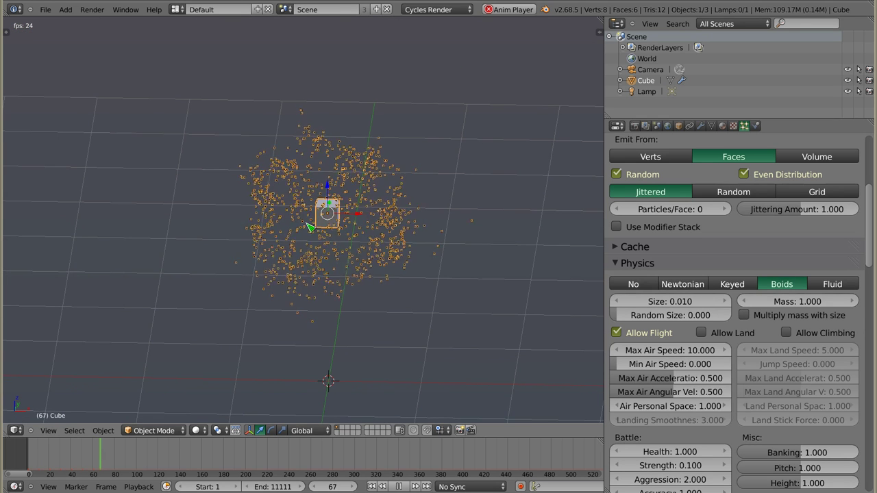
pyautogui.press('Escape')
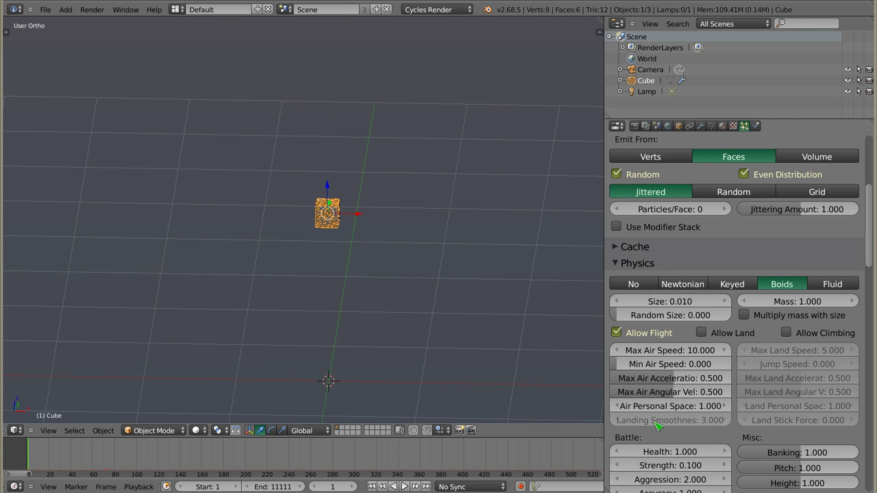
pyautogui.click(702, 333)
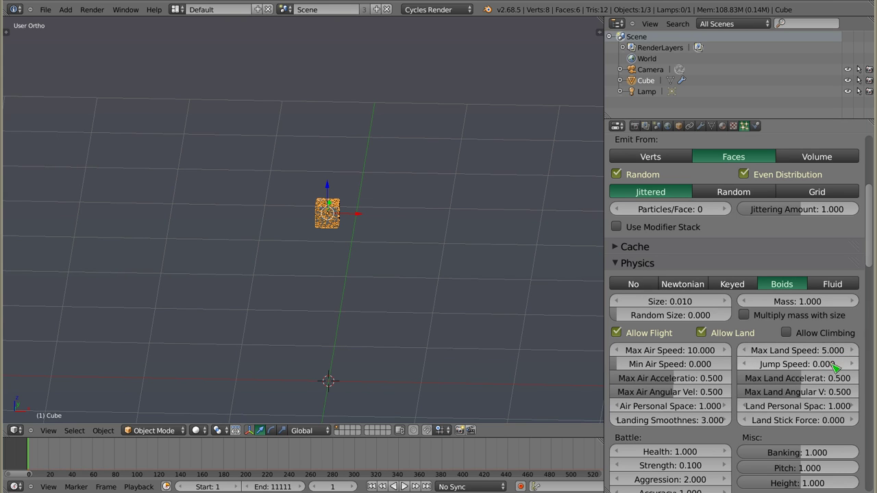
# Try Jump Speed and Landing Smoothness values, then return them to their defaults
pyautogui.click(795, 369)
pyautogui.moveTo(795, 364); pyautogui.dragTo(761, 364)
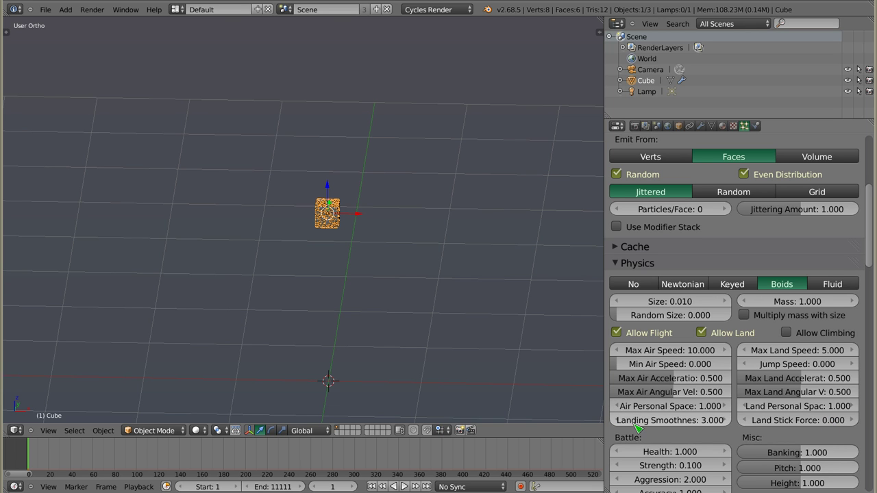
pyautogui.click(714, 426)
pyautogui.write('0')
pyautogui.press('Return')
pyautogui.click(670, 420)
pyautogui.write('10')
pyautogui.press('Return')
pyautogui.moveTo(668, 420)
pyautogui.mouseDown()
pyautogui.moveTo(654, 420)
pyautogui.moveTo(675, 420)
pyautogui.mouseUp()
pyautogui.scroll(-3, 743, 289)
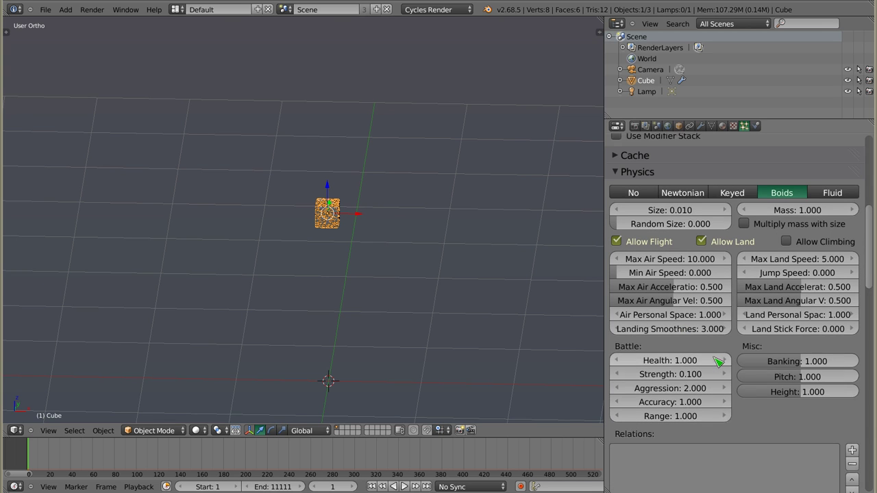
pyautogui.scroll(-1, 744, 289)
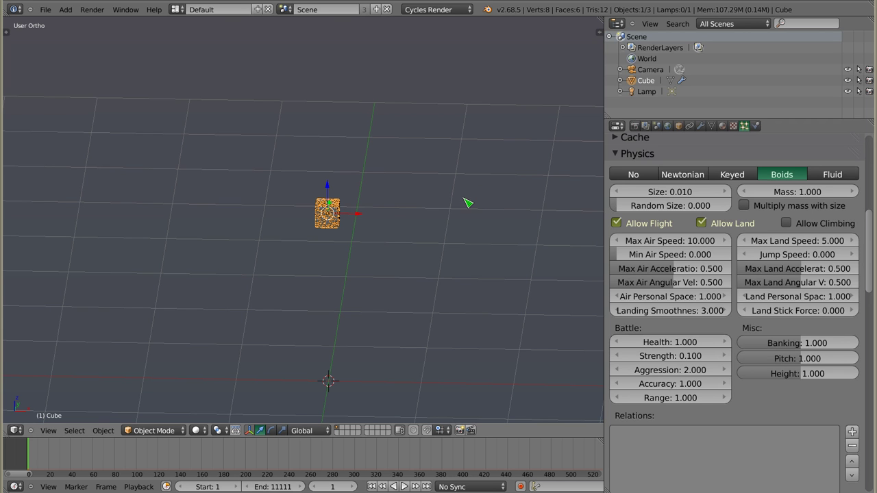
# Move the emitter cube left and up, away from the world origin
pyautogui.moveTo(334, 242); pyautogui.dragTo(329, 198, button='middle')
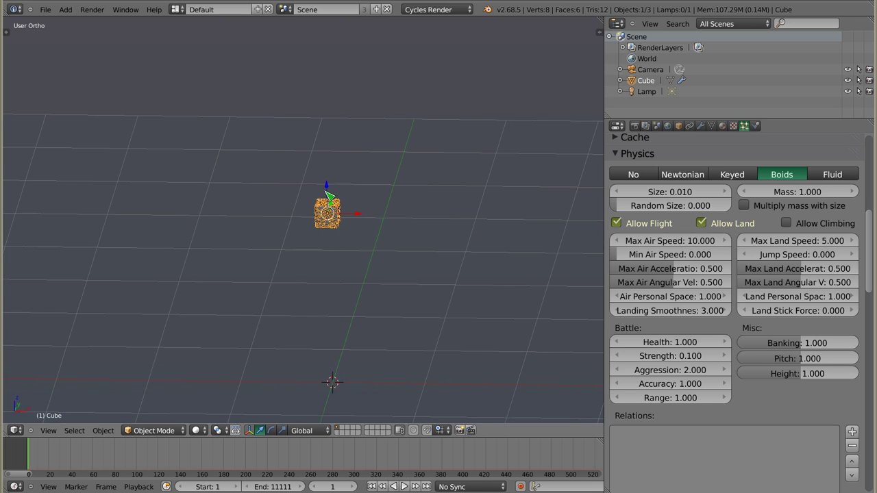
pyautogui.moveTo(330, 198); pyautogui.dragTo(332, 339)
pyautogui.moveTo(332, 340); pyautogui.dragTo(358, 214, button='middle')
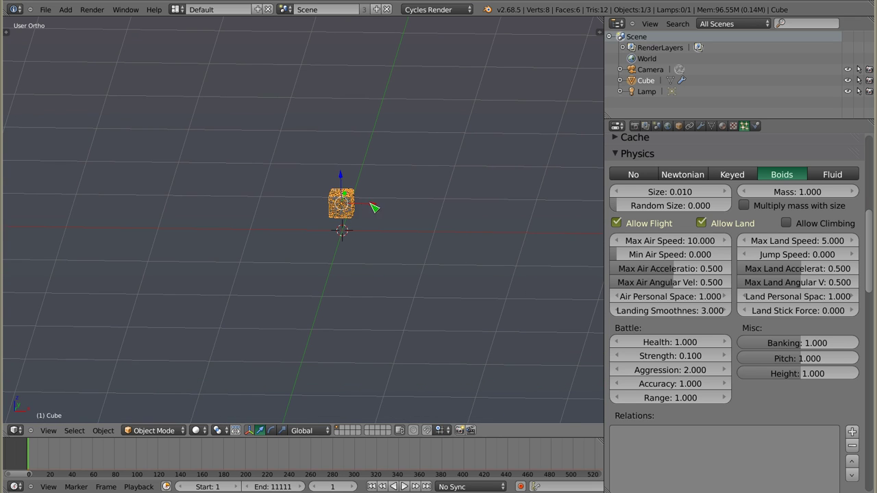
pyautogui.moveTo(374, 207); pyautogui.dragTo(274, 203)
pyautogui.moveTo(248, 177); pyautogui.dragTo(248, 134)
# Preview the boids from the new cube position and rewind to frame 1
pyautogui.hotkey('alt', 'a')
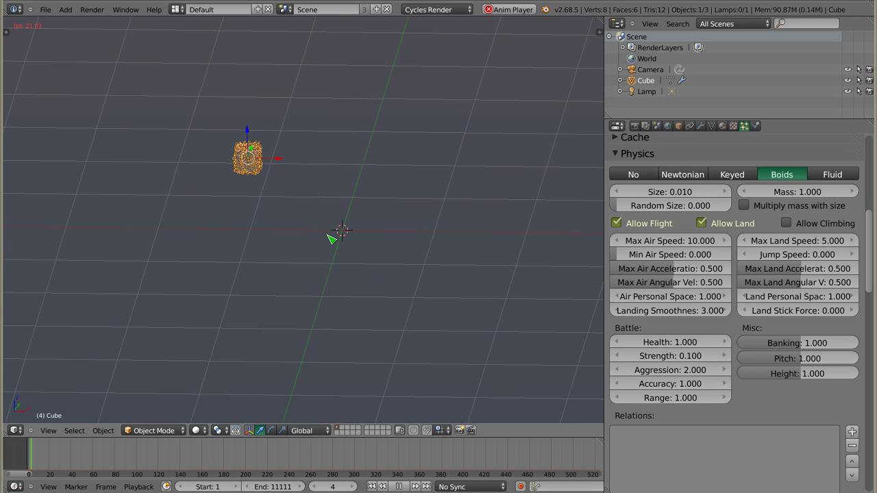
pyautogui.press('Escape')
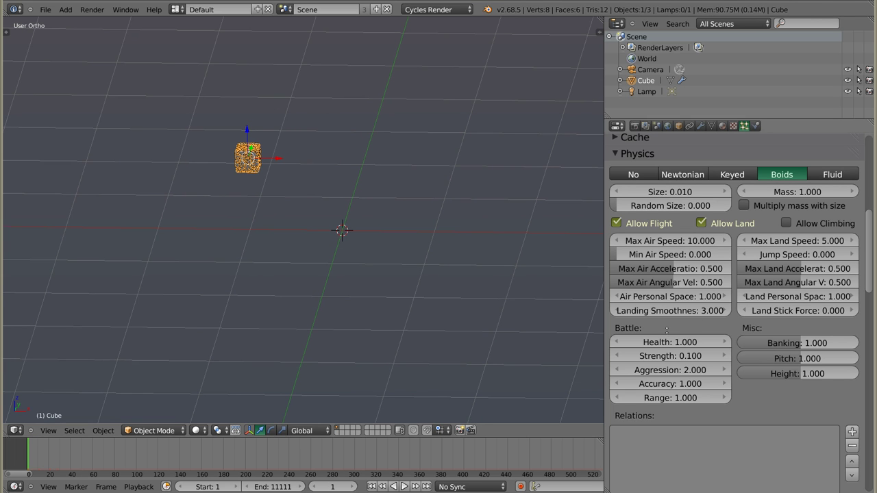
pyautogui.hotkey('alt', 'a')
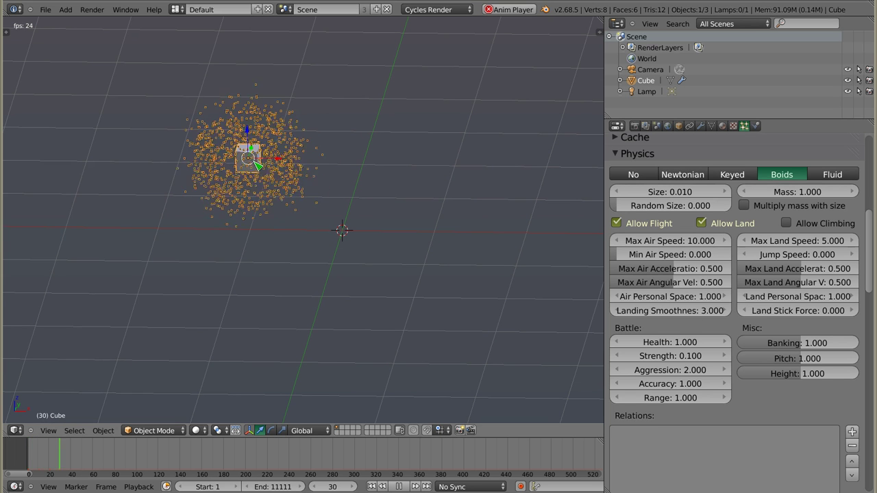
pyautogui.press('Escape')
pyautogui.scroll(5, 821, 330)
pyautogui.scroll(6, 821, 330)
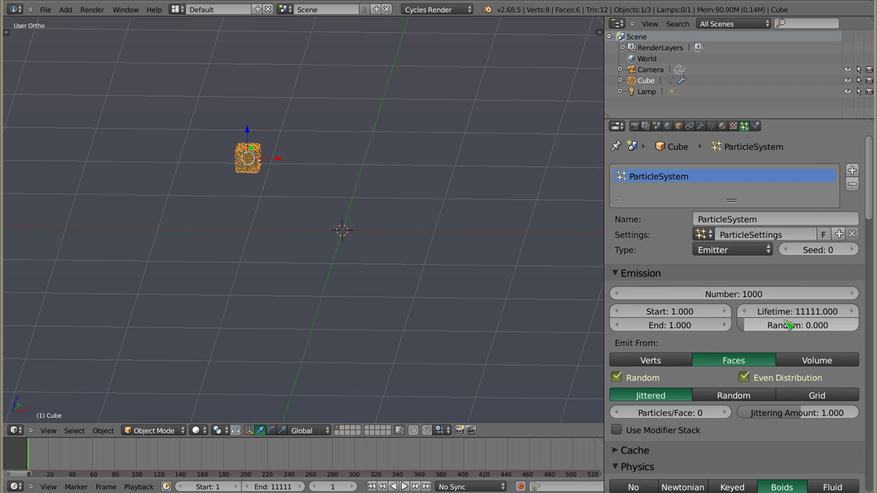
# Set the particle count to 10 and duplicate the emitter cube 2 units along X
pyautogui.click(745, 296)
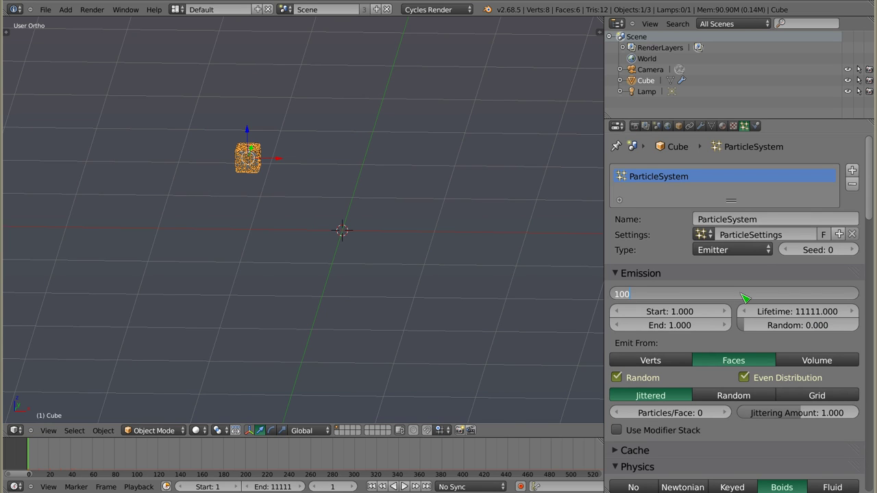
pyautogui.press('Return')
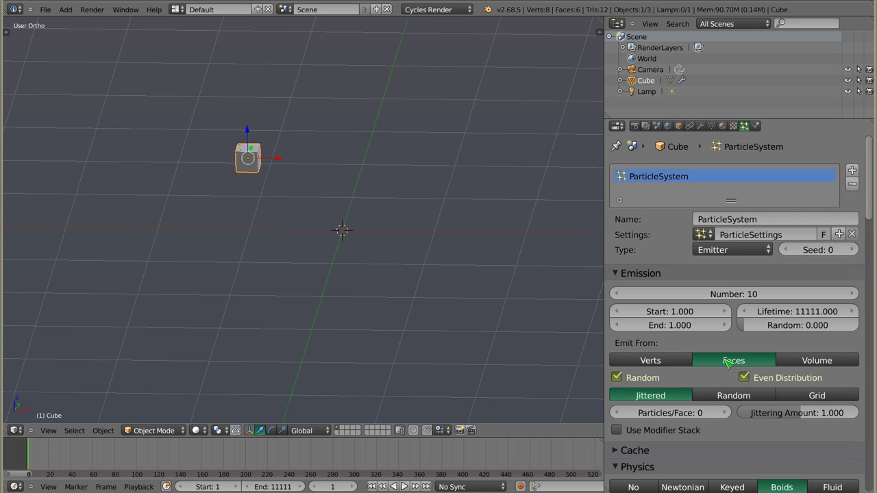
pyautogui.hotkey('shift', 'd')
pyautogui.press('x')
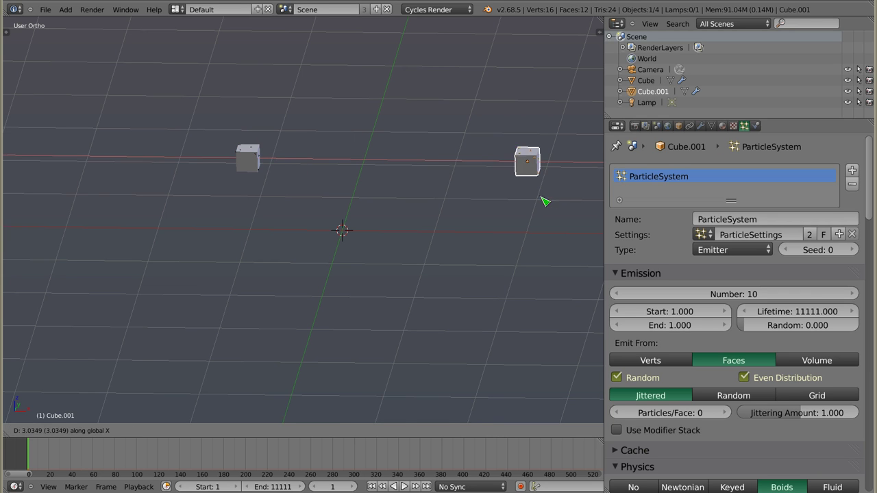
pyautogui.press('2')
pyautogui.press('Return')
# Name the left cube 1 and the right cube 2 in the sidebar
pyautogui.rightClick(247, 168)
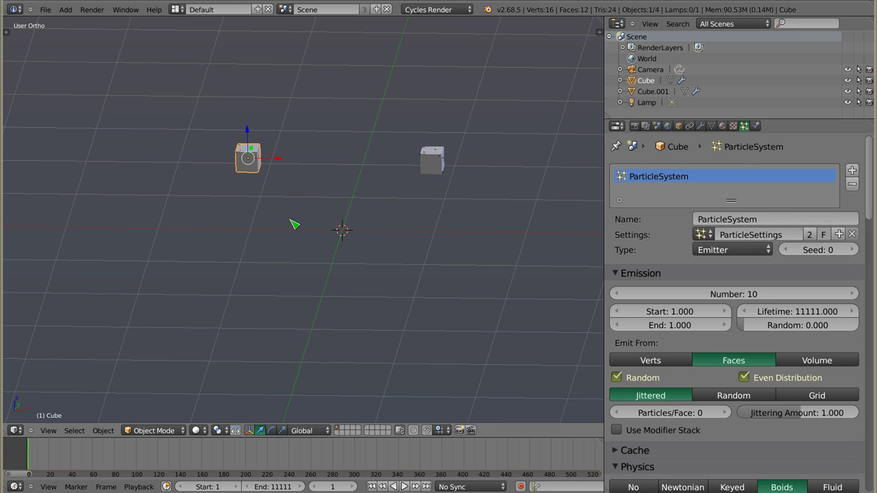
pyautogui.press('n')
pyautogui.click(548, 193)
pyautogui.write('1')
pyautogui.press('Return')
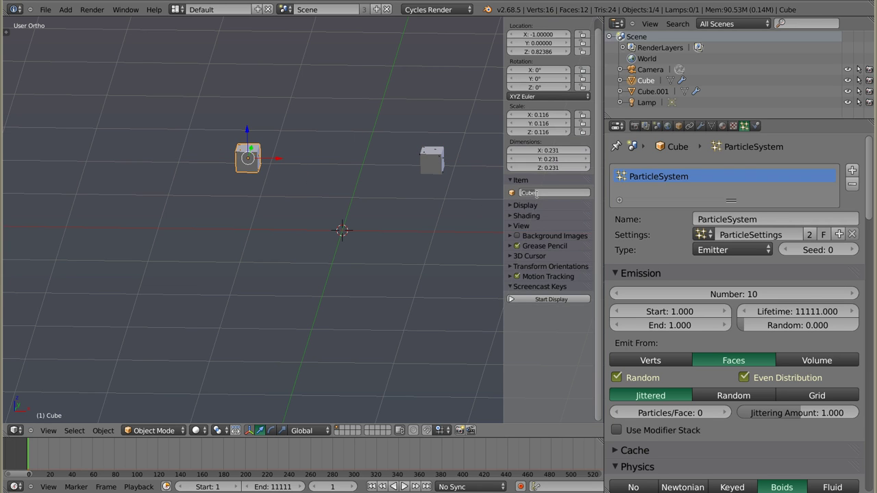
pyautogui.rightClick(432, 160)
pyautogui.click(548, 193)
pyautogui.write('2')
pyautogui.press('Return')
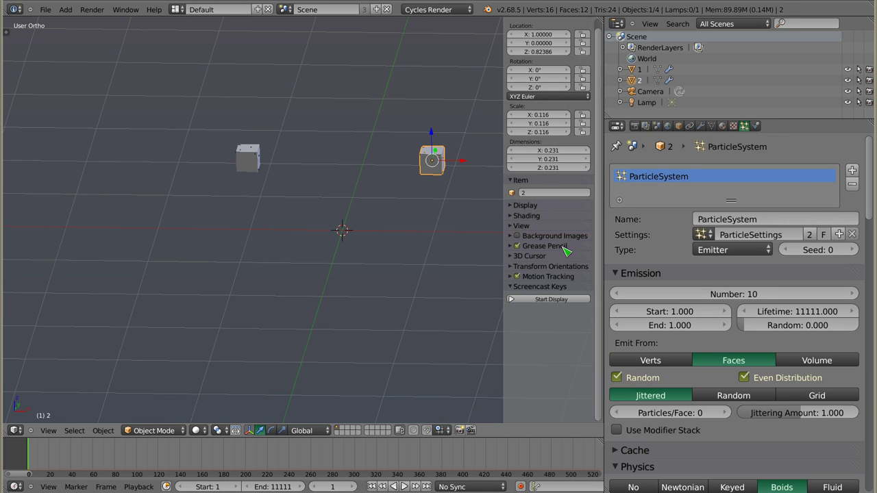
# Name the particle systems 11 and 22, and cube 2's particle settings 22
pyautogui.rightClick(257, 159)
pyautogui.click(747, 216)
pyautogui.write('11')
pyautogui.press('Return')
pyautogui.rightClick(432, 160)
pyautogui.click(754, 219)
pyautogui.write('22')
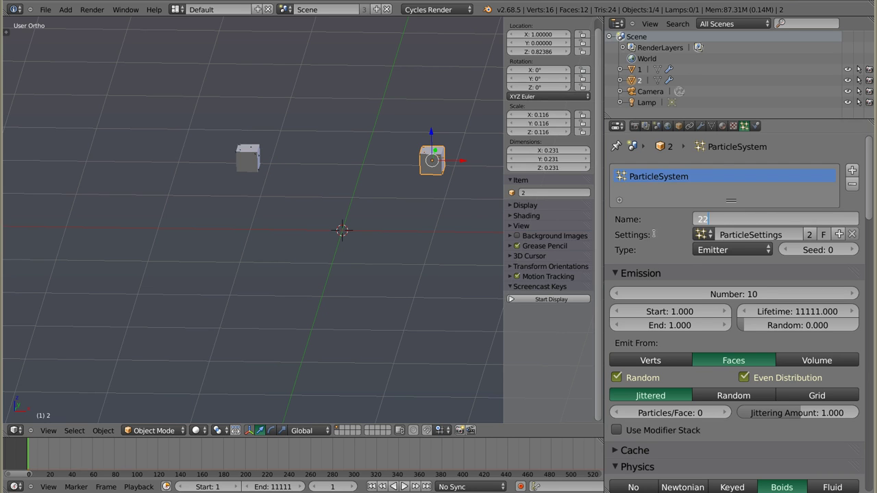
pyautogui.press('Return')
pyautogui.click(754, 234)
pyautogui.write('22')
pyautogui.press('Return')
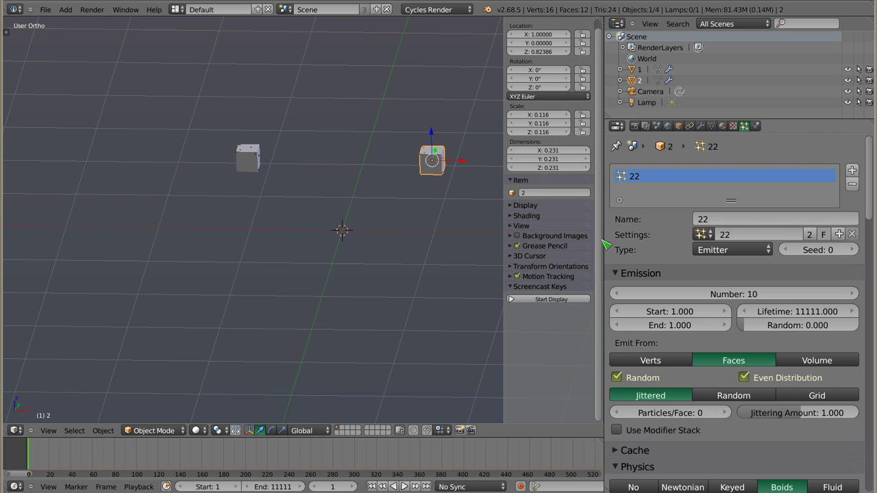
# Make cube 1's particle settings a separate copy named 11, keeping cube 2's as 22
pyautogui.rightClick(236, 162)
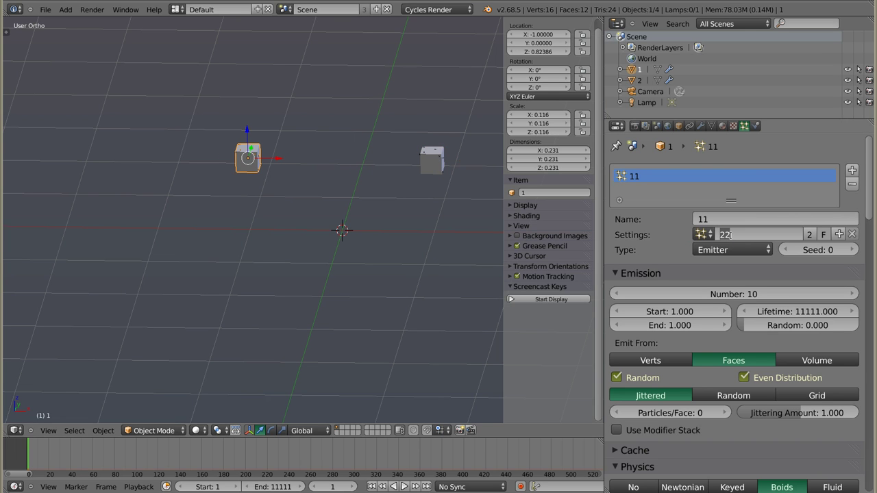
pyautogui.click(720, 234)
pyautogui.write('11')
pyautogui.press('Return')
pyautogui.click(808, 235)
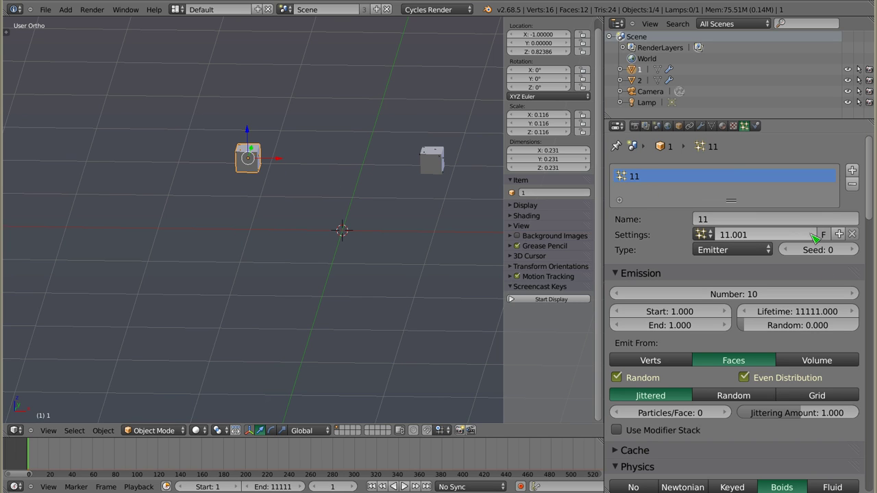
pyautogui.click(715, 235)
pyautogui.write('11')
pyautogui.press('Return')
pyautogui.rightClick(442, 164)
pyautogui.click(760, 235)
pyautogui.write('22')
pyautogui.press('Return')
# Compare both cubes' settings, then assign the blue material to cube 1
pyautogui.rightClick(251, 159)
pyautogui.rightClick(444, 166)
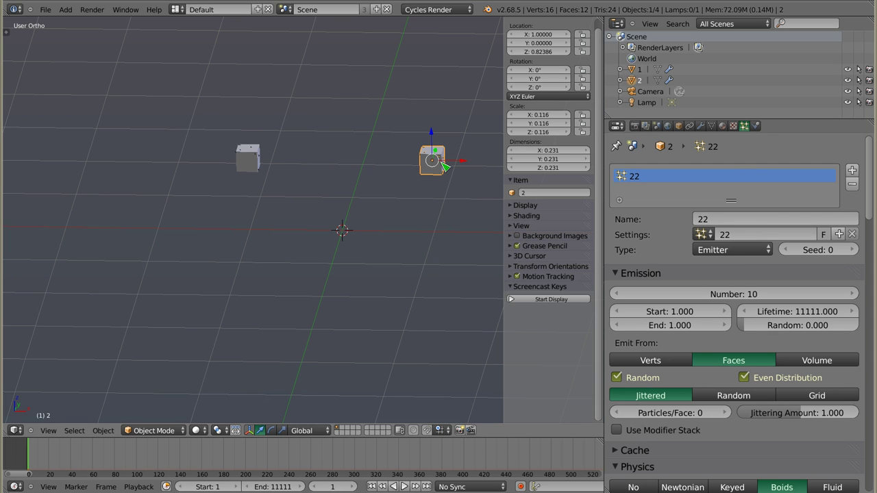
pyautogui.rightClick(257, 160)
pyautogui.click(723, 127)
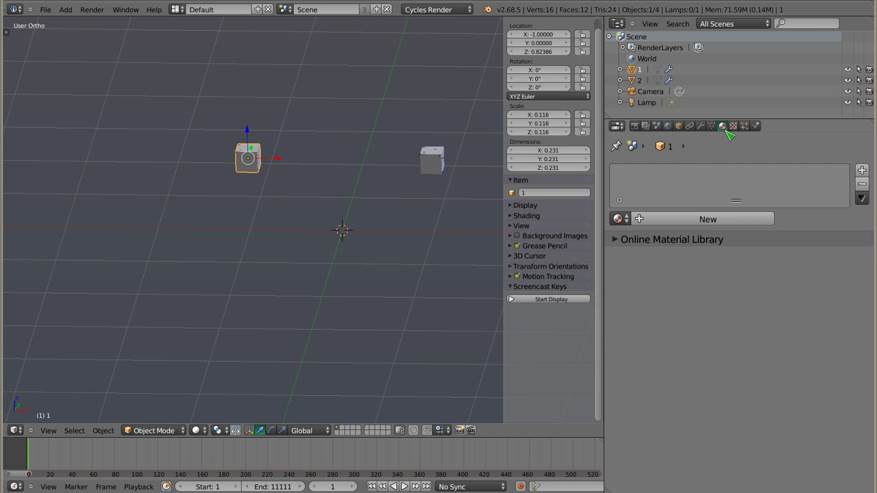
pyautogui.click(618, 219)
pyautogui.click(624, 236)
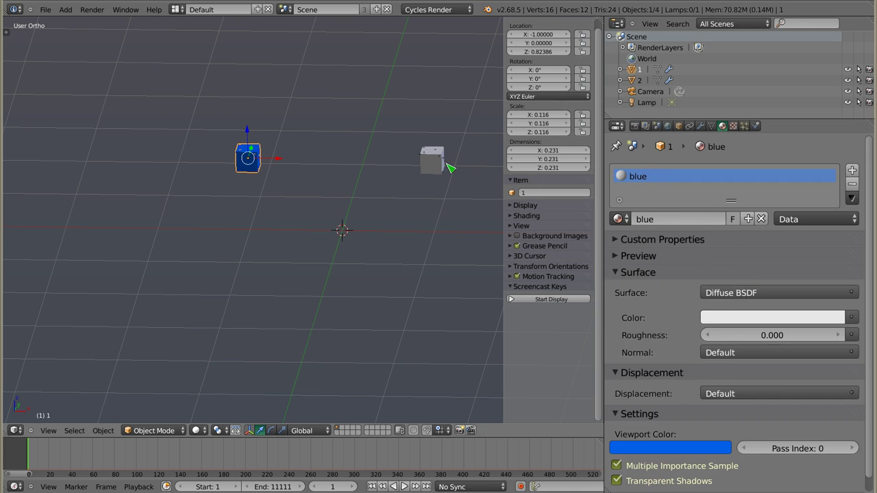
# Give cube 2 the red material and preview the particle animation in wireframe
pyautogui.rightClick(444, 163)
pyautogui.click(618, 219)
pyautogui.click(631, 251)
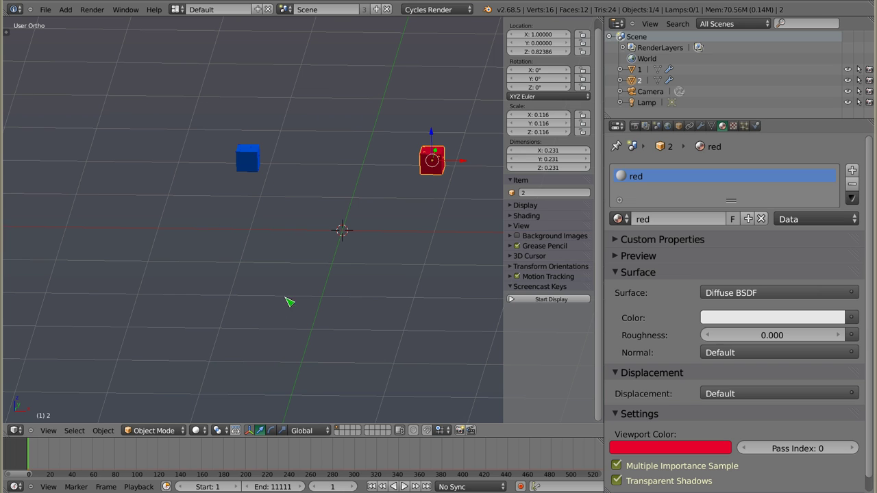
pyautogui.hotkey('alt', 'a')
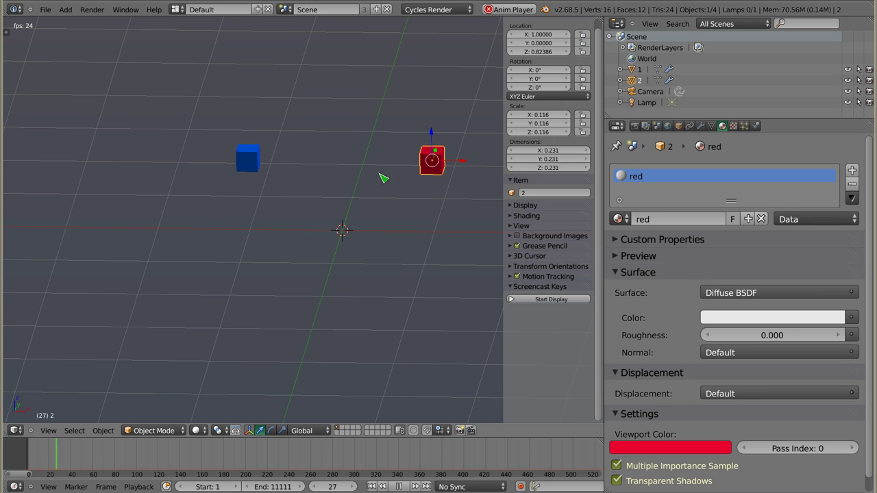
pyautogui.press('z')
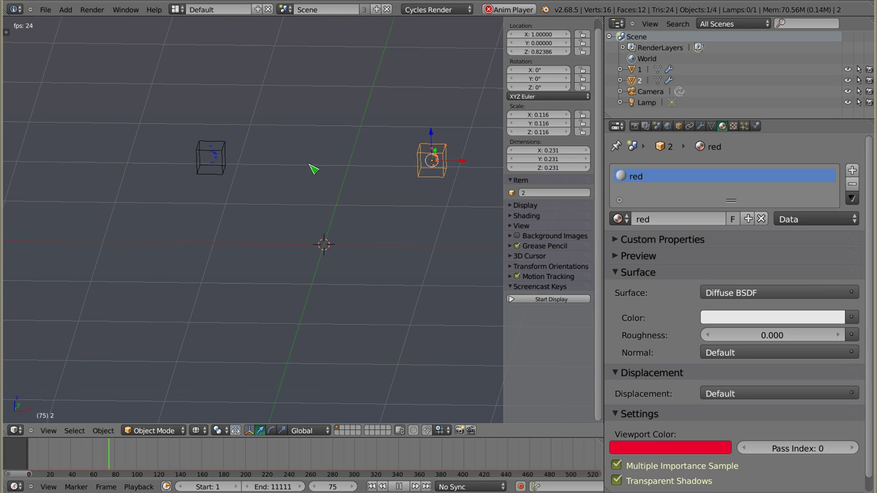
# Stop playback and scale both emitter cubes down, cube 2 to 0.028
pyautogui.rightClick(197, 183)
pyautogui.press('Escape')
pyautogui.press('s')
pyautogui.click(255, 209)
pyautogui.rightClick(420, 185)
pyautogui.press('s')
pyautogui.click(430, 203)
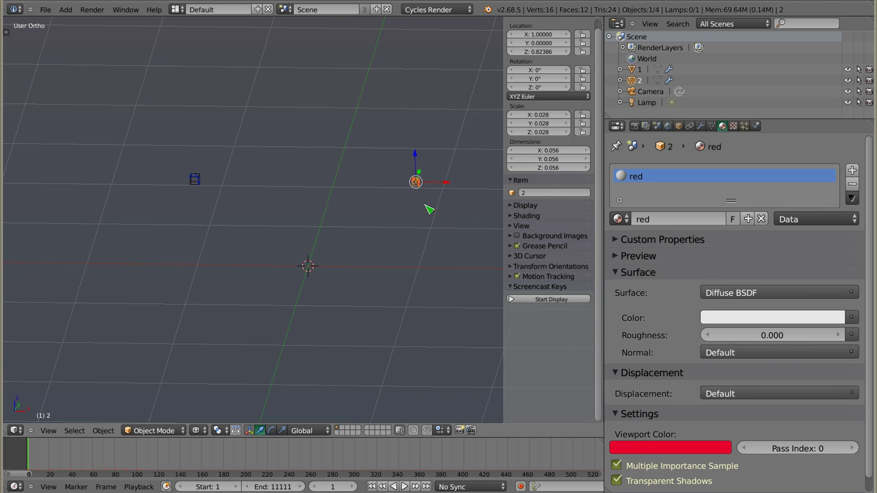
# Replay the simulation, zooming and panning to watch the blue and red particles, then rewind
pyautogui.hotkey('alt', 'a')
pyautogui.scroll(2, 272, 201)
pyautogui.scroll(2, 271, 207)
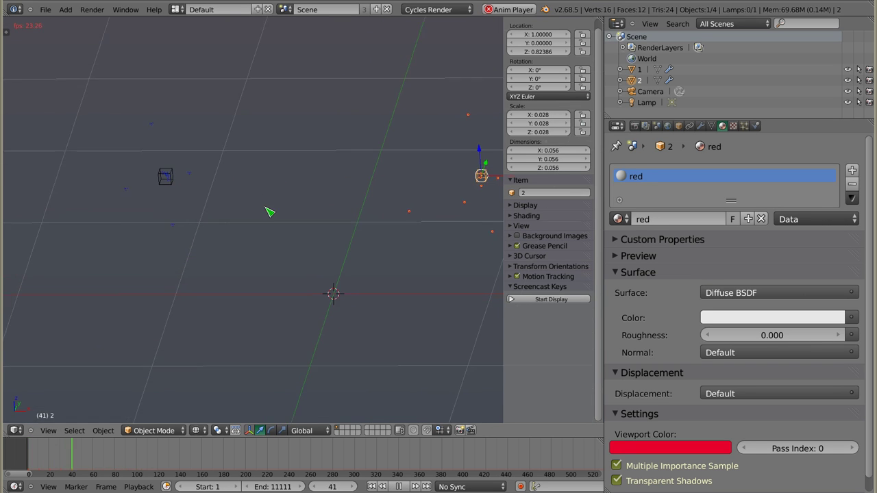
pyautogui.scroll(1, 267, 209)
pyautogui.scroll(4, 157, 199)
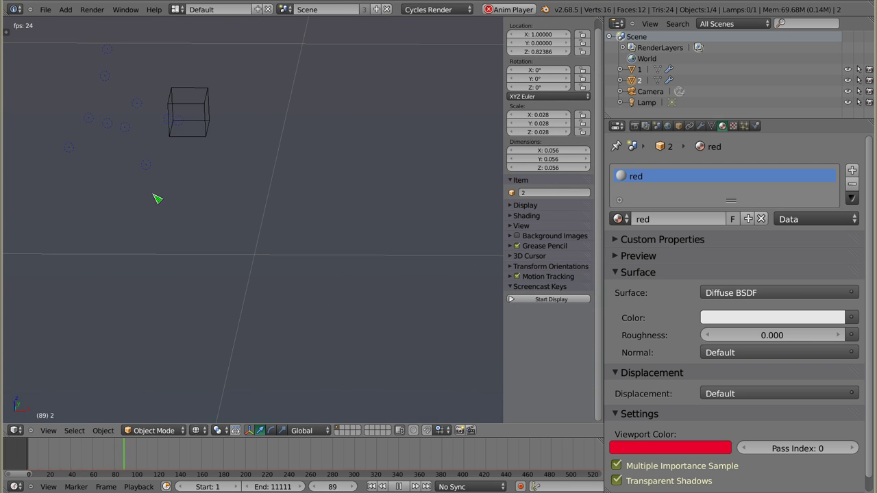
pyautogui.scroll(-6, 151, 172)
pyautogui.scroll(-1, 235, 210)
pyautogui.keyDown('shift'); pyautogui.moveTo(236, 208); pyautogui.dragTo(288, 247, button='middle'); pyautogui.keyUp('shift')
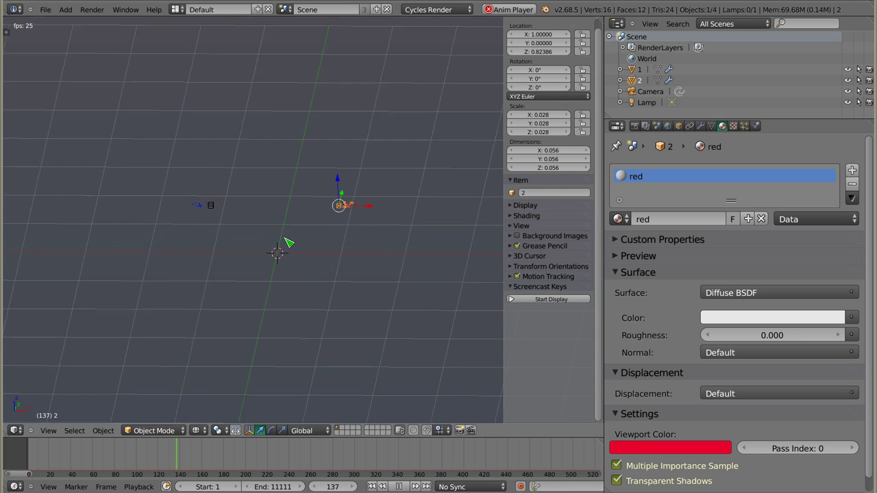
pyautogui.press('Escape')
# On an empty layer, add a blue-material cube, move it left, and name it blue
pyautogui.press('2')
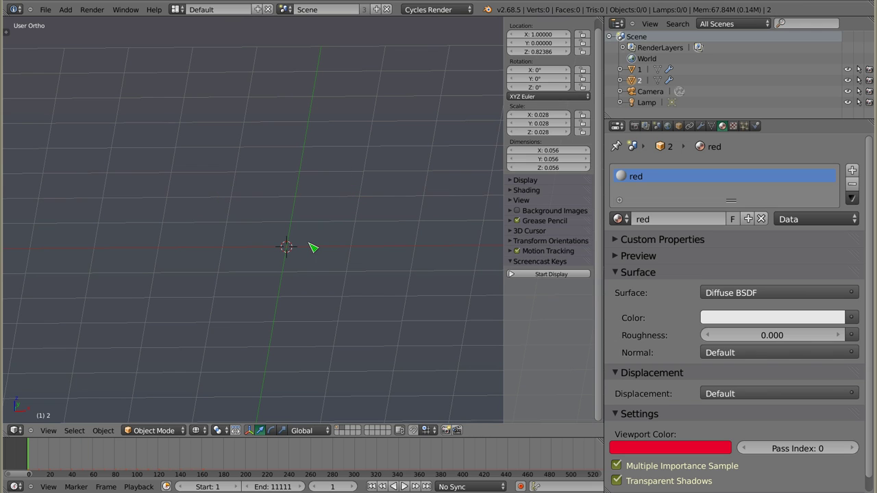
pyautogui.hotkey('shift', 'a')
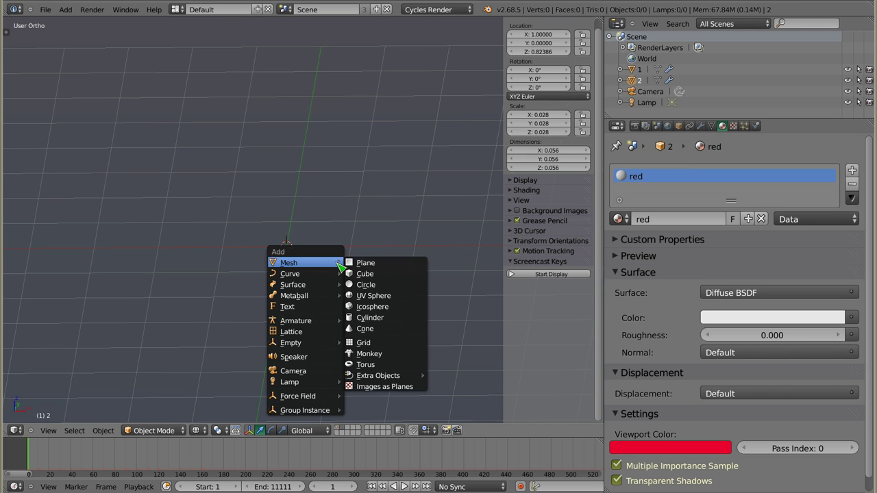
pyautogui.click(386, 280)
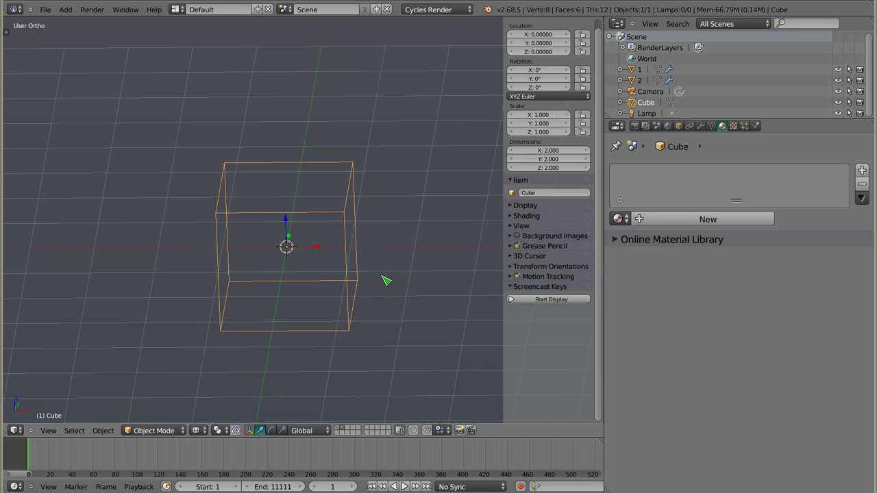
pyautogui.press('z')
pyautogui.click(618, 219)
pyautogui.click(644, 235)
pyautogui.moveTo(324, 249); pyautogui.dragTo(190, 251)
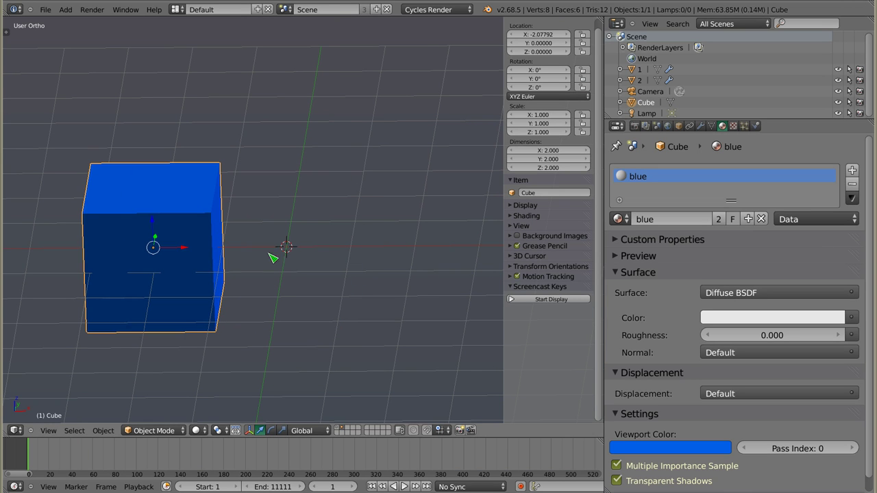
pyautogui.click(544, 191)
pyautogui.write('lue')
pyautogui.press('Return')
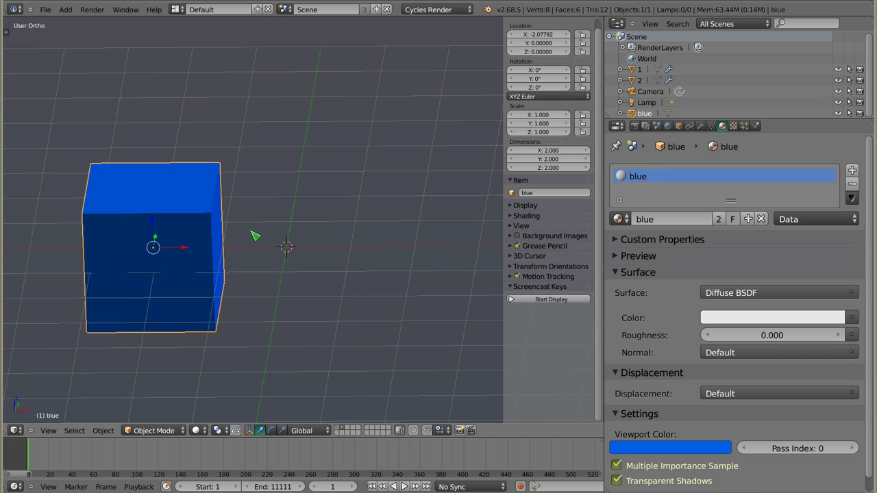
# Duplicate it along X as a single-user red-material cube named red; reselect emitter cube 1
pyautogui.hotkey('shift', 'd')
pyautogui.press('x')
pyautogui.click(479, 258)
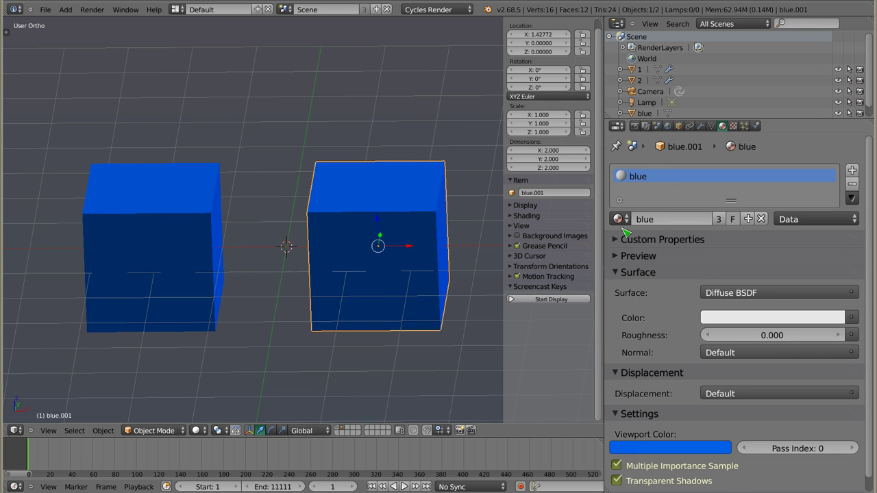
pyautogui.click(718, 219)
pyautogui.click(619, 218)
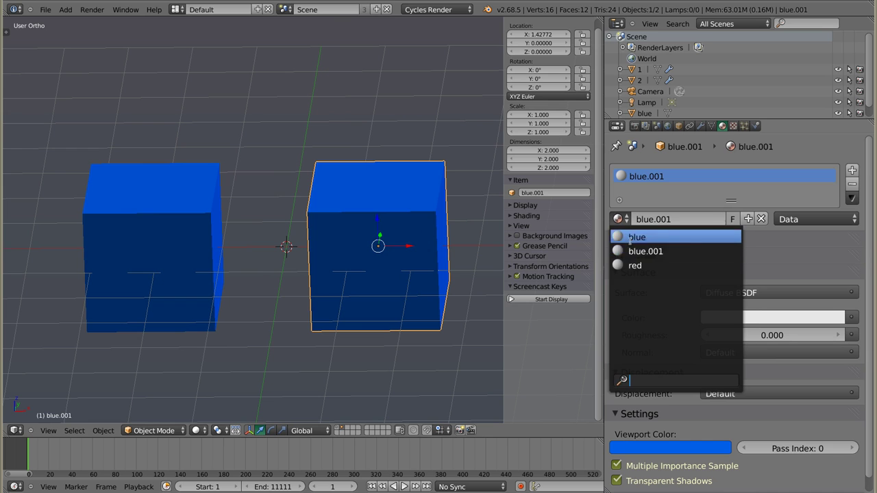
pyautogui.click(634, 265)
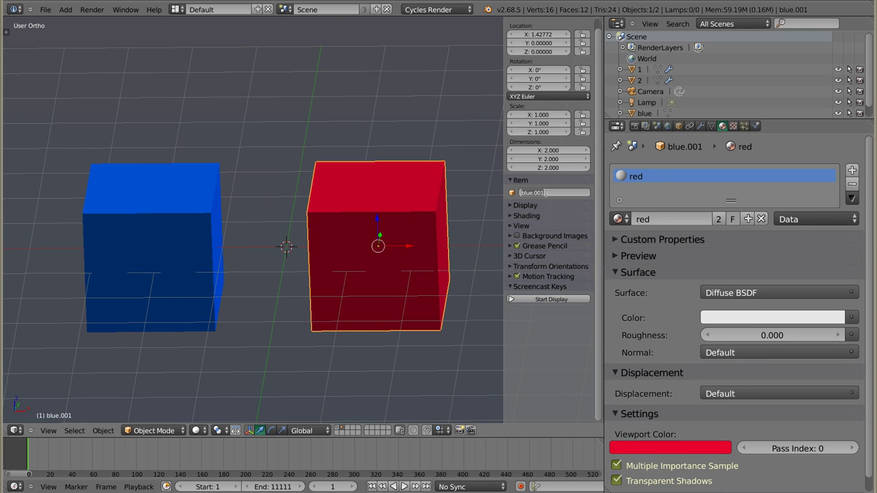
pyautogui.click(554, 193)
pyautogui.write('red')
pyautogui.press('Return')
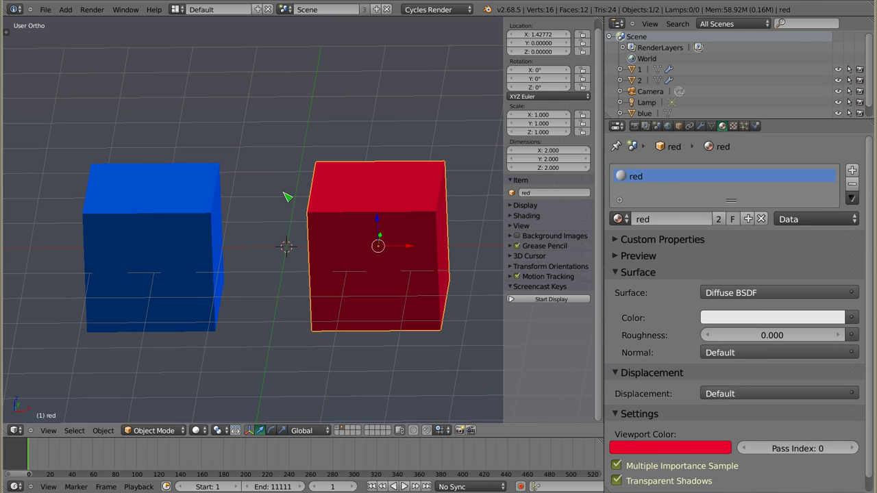
pyautogui.press('2')
pyautogui.rightClick(221, 199)
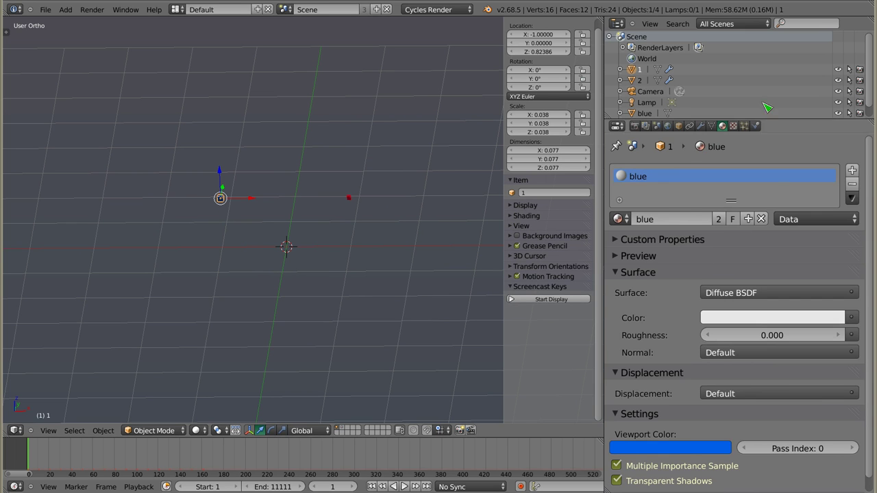
# Render emitter 1's particles as copies of the blue cube object
pyautogui.click(744, 125)
pyautogui.scroll(-10, 692, 417)
pyautogui.scroll(-8, 693, 415)
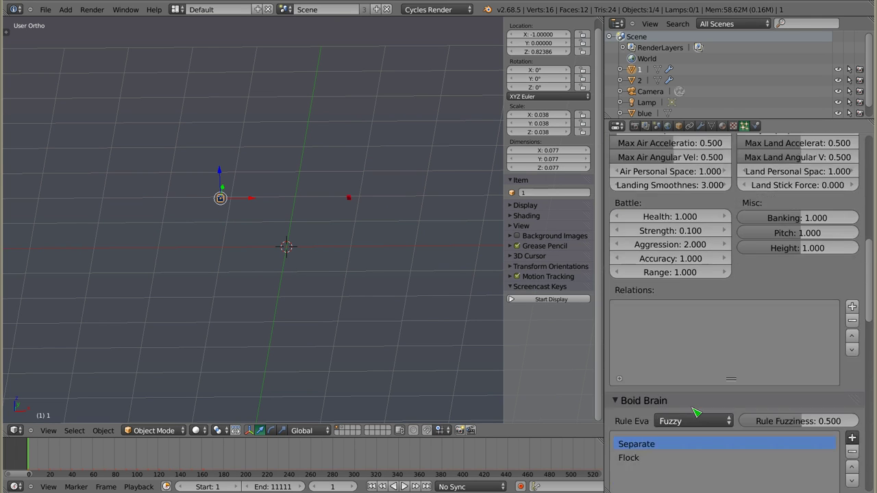
pyautogui.scroll(-8, 695, 412)
pyautogui.scroll(-8, 698, 409)
pyautogui.click(768, 242)
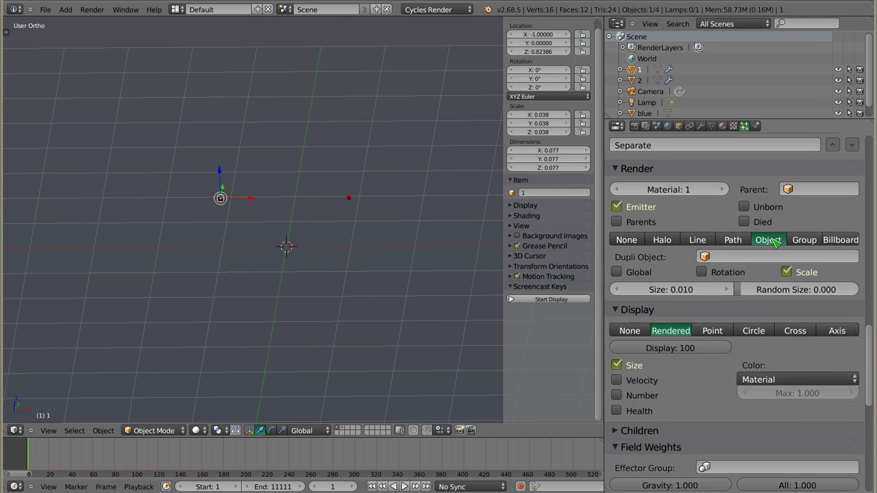
pyautogui.click(709, 258)
pyautogui.click(707, 302)
# Render emitter 2's particles as copies of the red cube object
pyautogui.rightClick(351, 199)
pyautogui.click(769, 241)
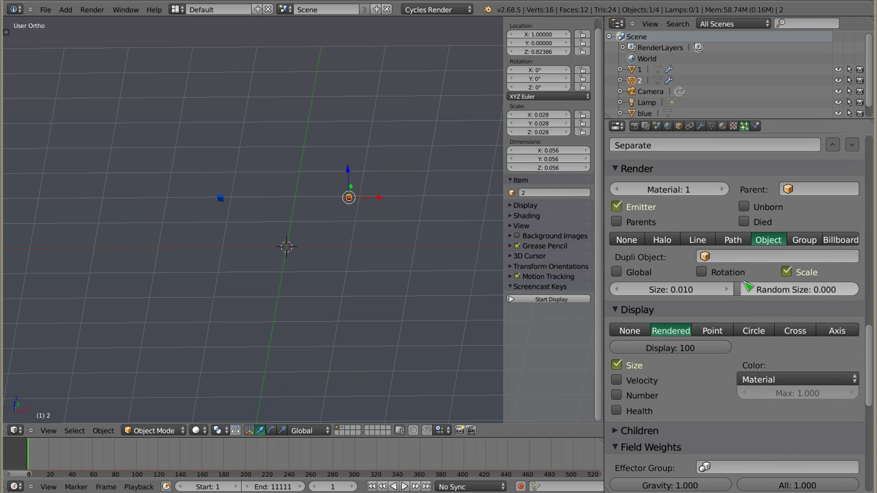
pyautogui.click(710, 257)
pyautogui.click(709, 345)
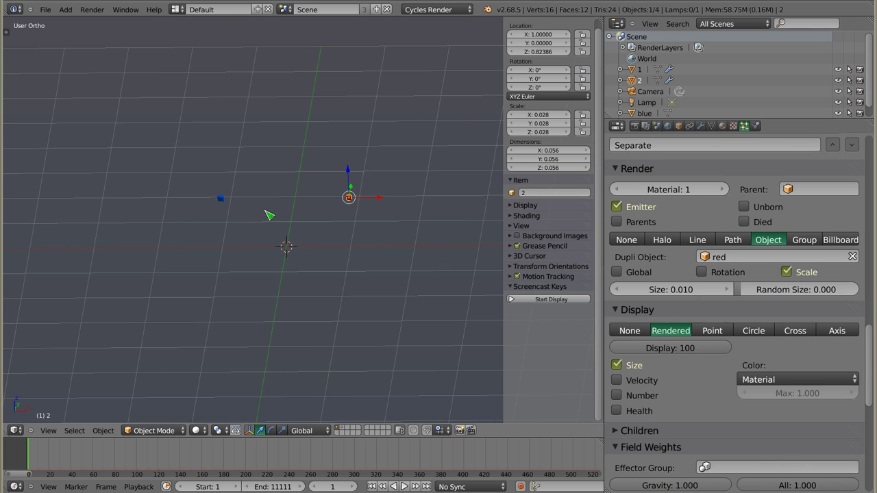
# Play the simulation and enlarge the red and blue boid sizes, cube 1's to 0.110
pyautogui.hotkey('alt', 'a')
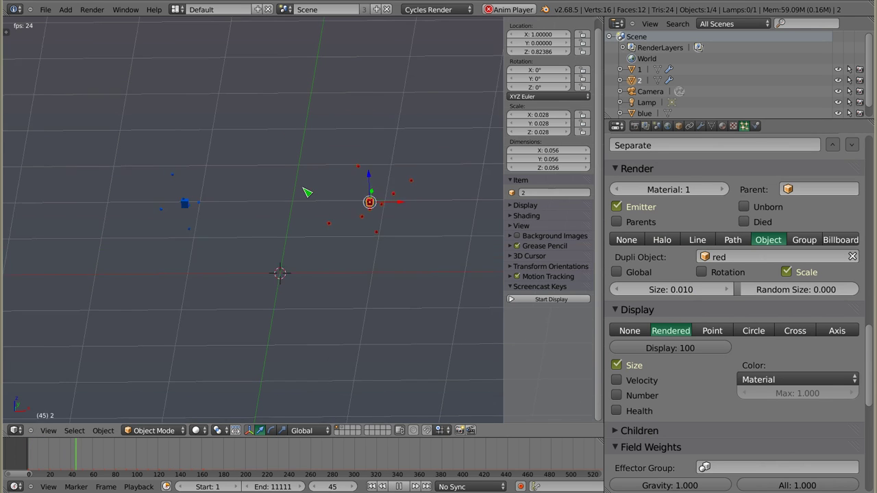
pyautogui.scroll(5, 688, 303)
pyautogui.scroll(5, 687, 303)
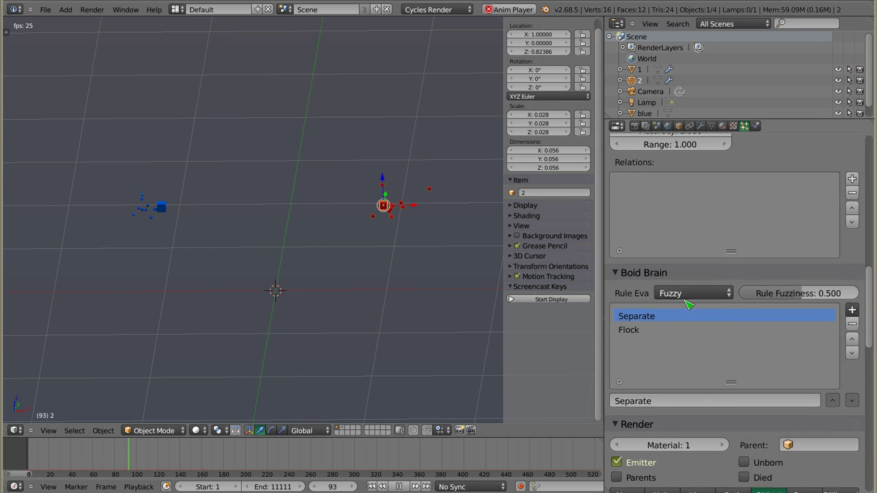
pyautogui.scroll(5, 685, 302)
pyautogui.scroll(4, 672, 277)
pyautogui.moveTo(668, 274); pyautogui.dragTo(692, 274)
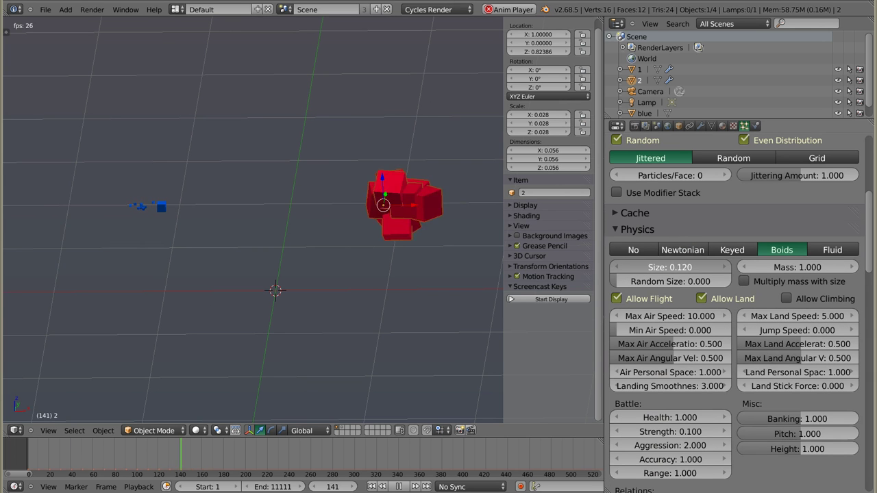
pyautogui.rightClick(162, 207)
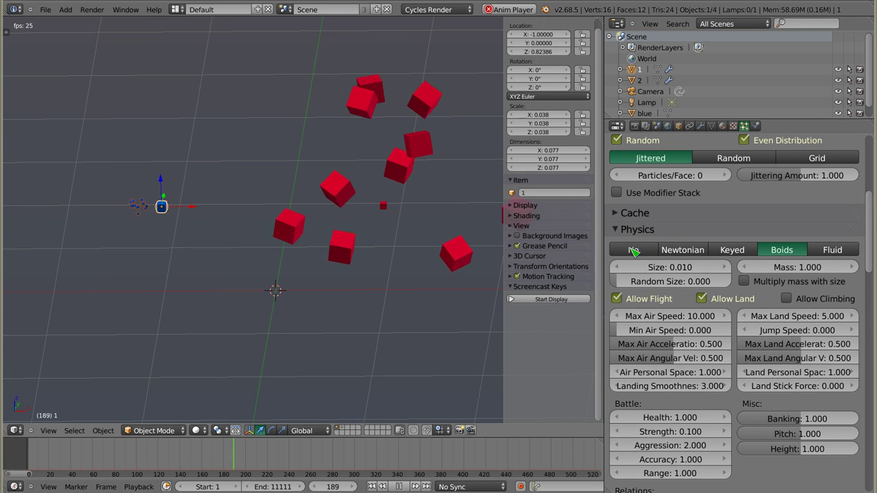
pyautogui.moveTo(668, 266)
pyautogui.mouseDown()
pyautogui.moveTo(699, 267)
pyautogui.moveTo(686, 267)
pyautogui.mouseUp()
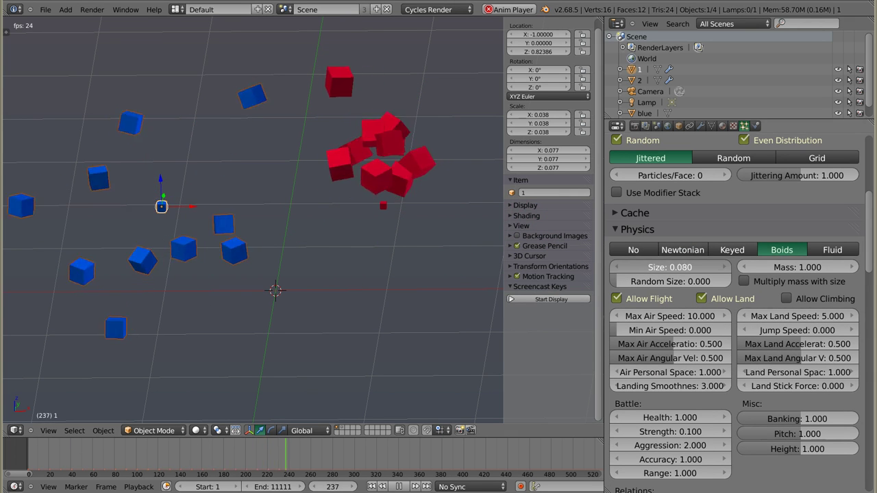
pyautogui.scroll(-3, 371, 225)
pyautogui.keyDown('shift'); pyautogui.moveTo(371, 225); pyautogui.dragTo(215, 255, button='middle'); pyautogui.keyUp('shift')
pyautogui.press('Escape')
# Add a boid relation to the blue emitter, initially targeting the red cube
pyautogui.scroll(-5, 734, 313)
pyautogui.scroll(-3, 733, 313)
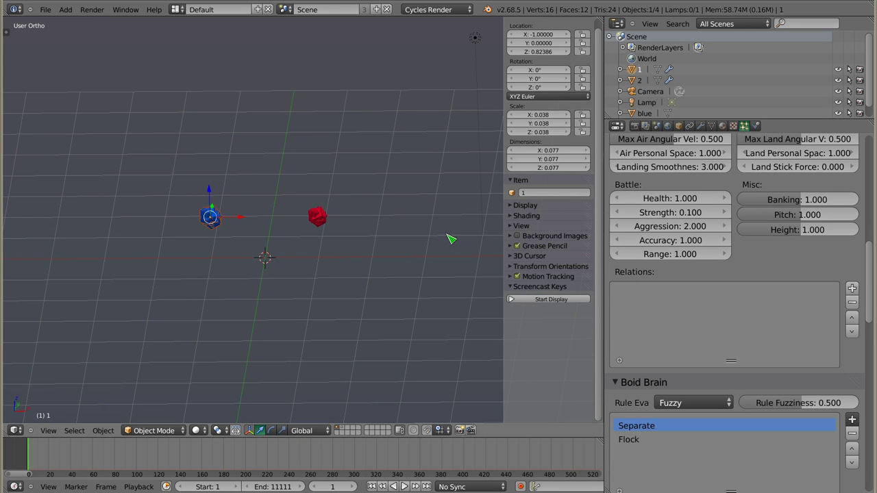
pyautogui.click(851, 288)
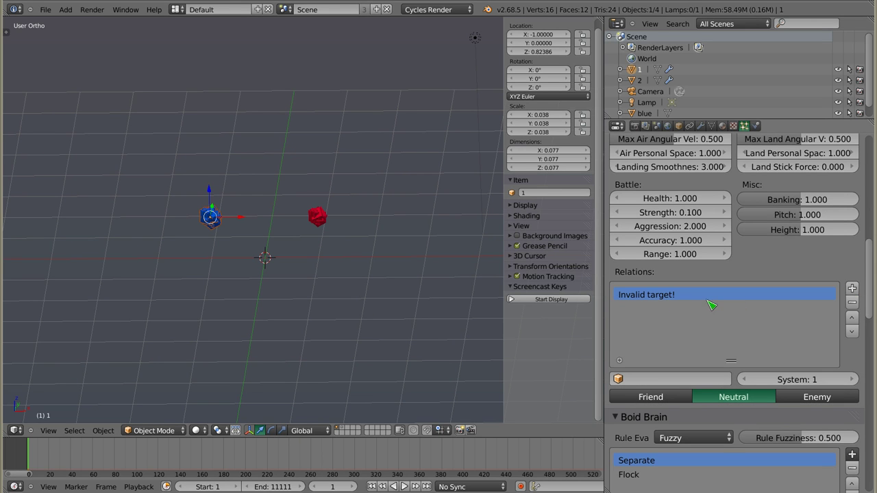
pyautogui.click(634, 379)
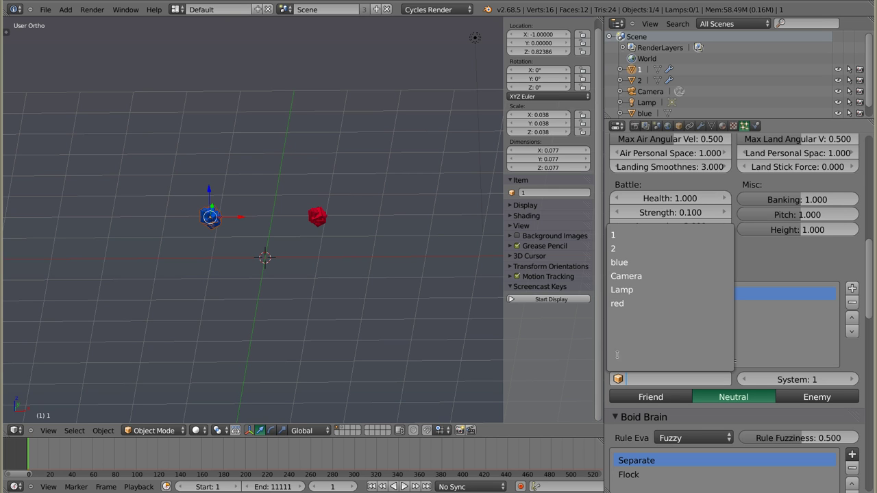
pyautogui.click(623, 304)
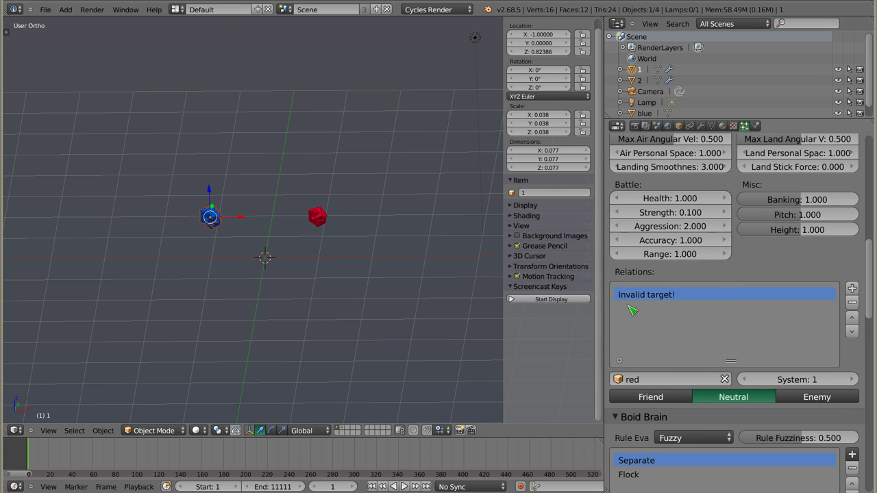
pyautogui.rightClick(320, 219)
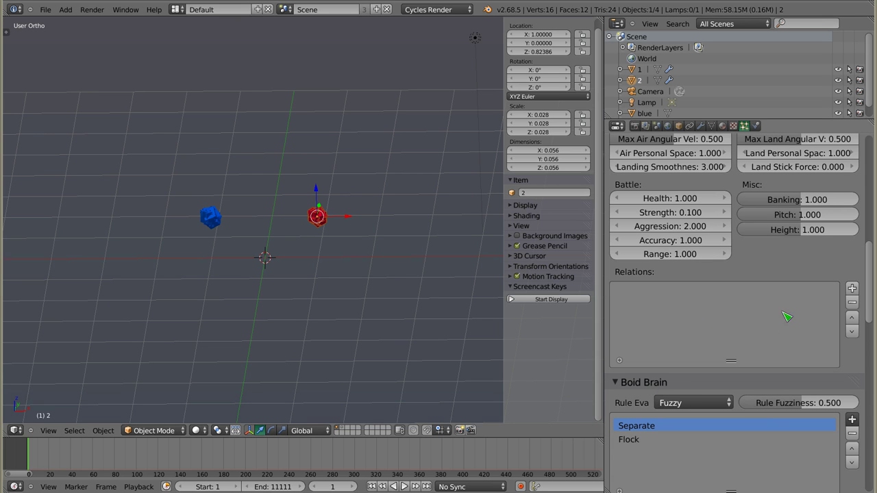
pyautogui.rightClick(212, 218)
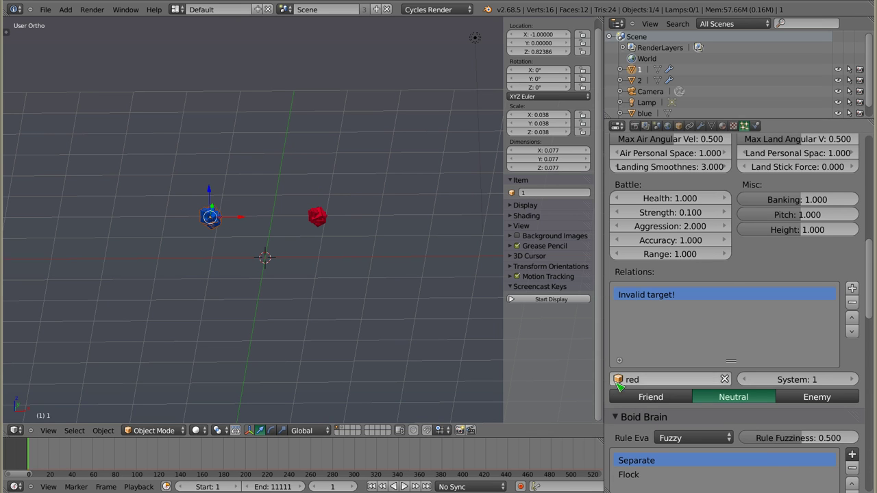
# Retarget the relation to object 2's particle system 1 and mark it Enemy
pyautogui.click(619, 383)
pyautogui.click(632, 248)
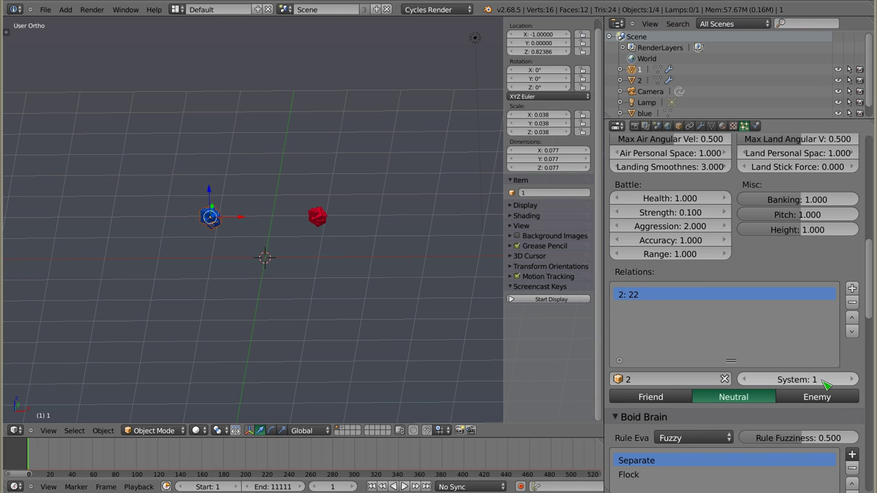
pyautogui.click(852, 380)
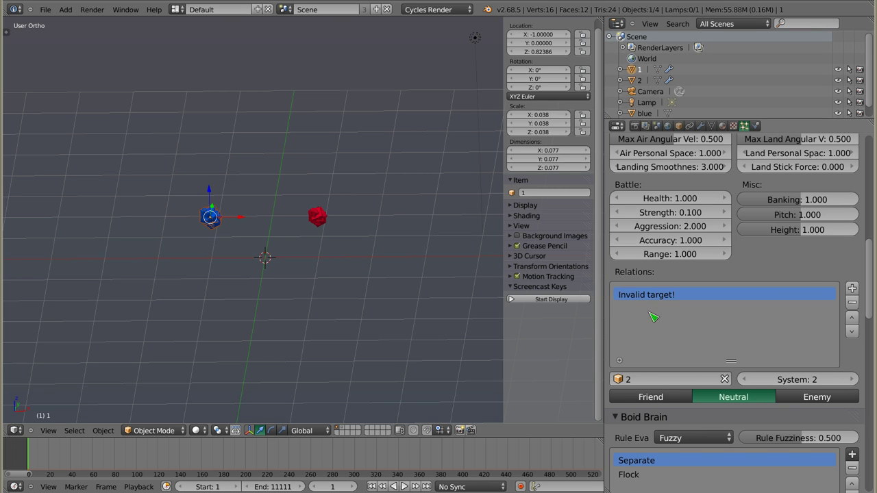
pyautogui.click(742, 379)
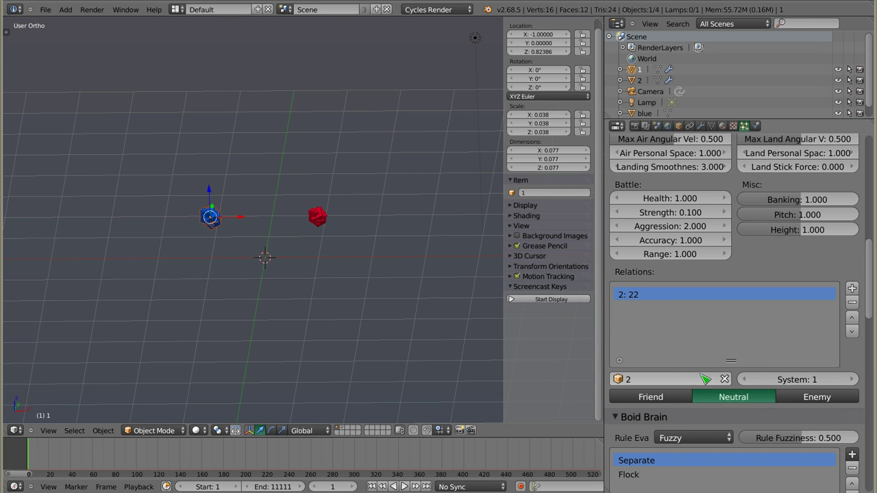
pyautogui.click(675, 403)
pyautogui.click(731, 403)
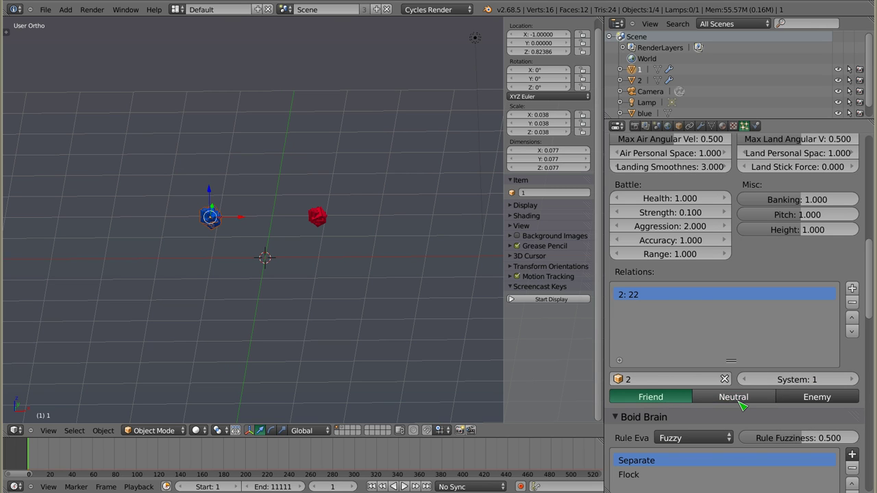
pyautogui.click(818, 401)
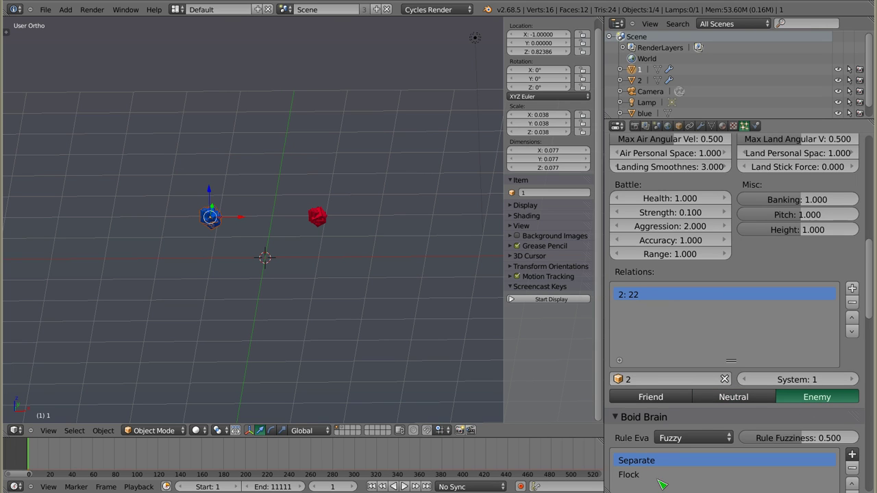
# Add an Enemy boid relation on the red emitter targeting object 1
pyautogui.rightClick(318, 219)
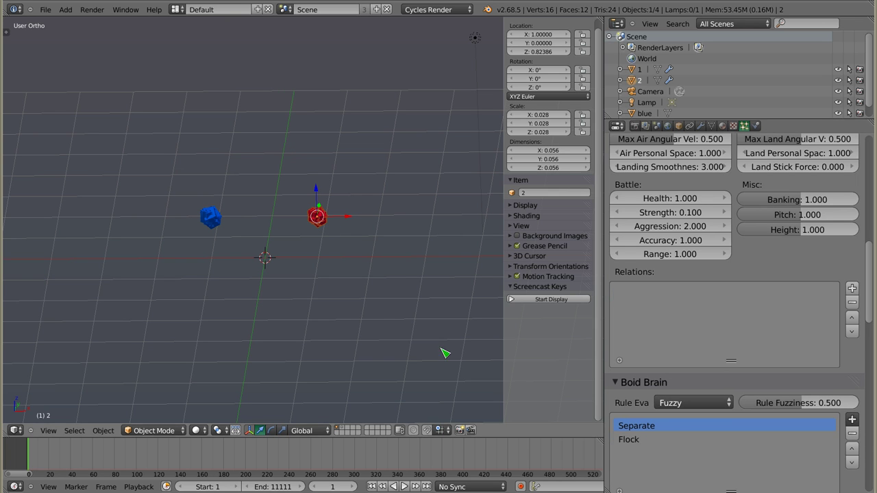
pyautogui.click(852, 287)
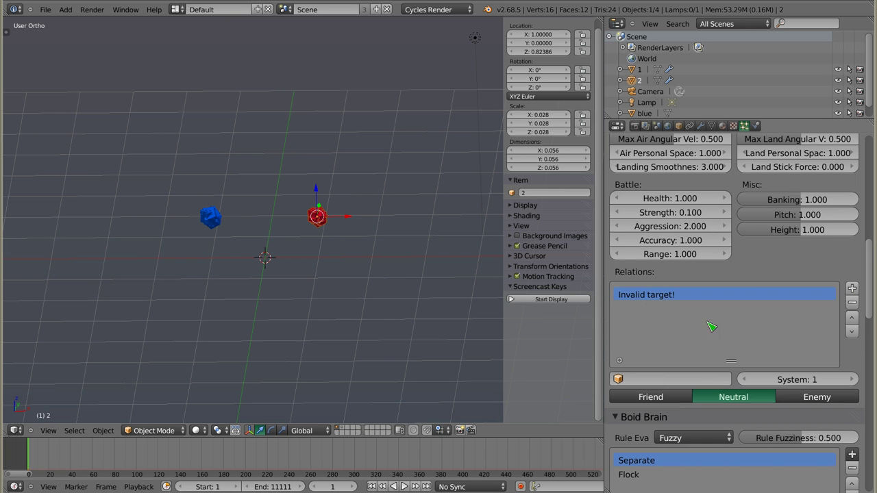
pyautogui.click(612, 376)
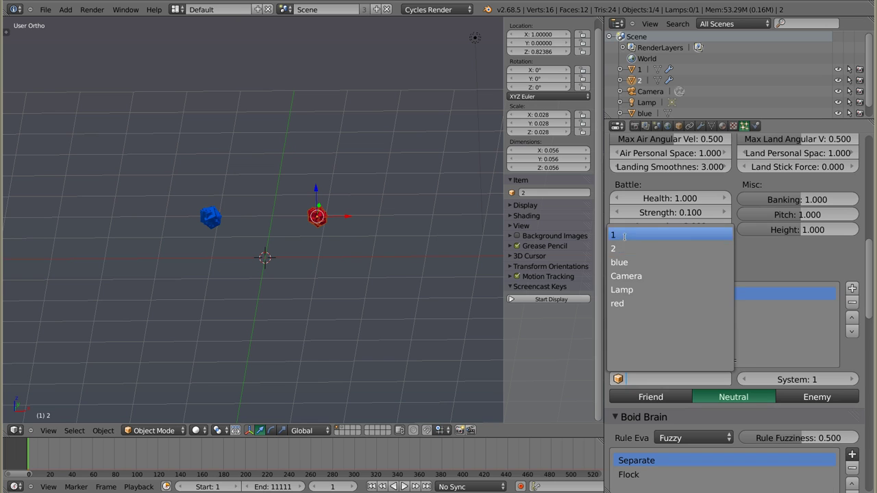
pyautogui.click(623, 234)
pyautogui.click(824, 401)
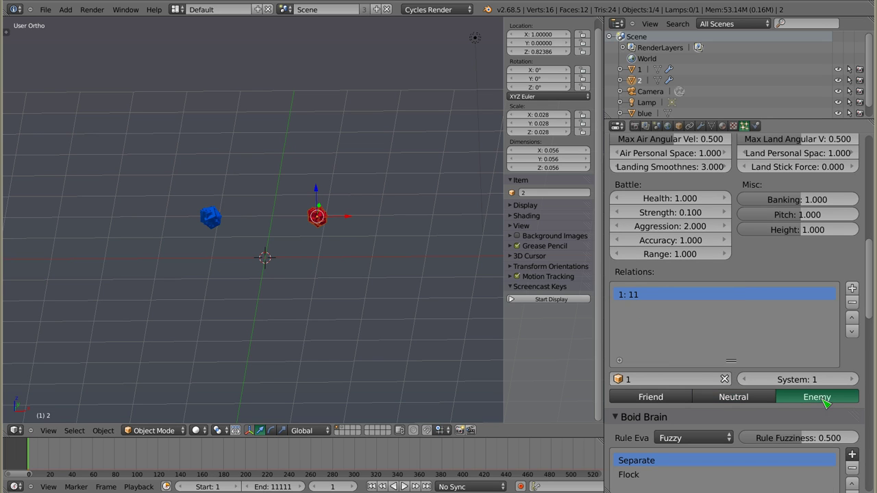
# Select emitter 1 and bring up the list of boid rules to add
pyautogui.rightClick(210, 218)
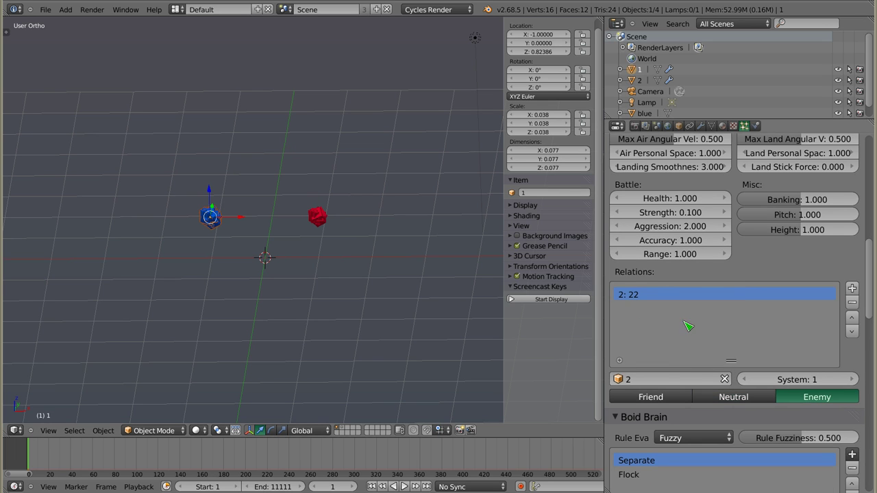
pyautogui.scroll(-5, 666, 330)
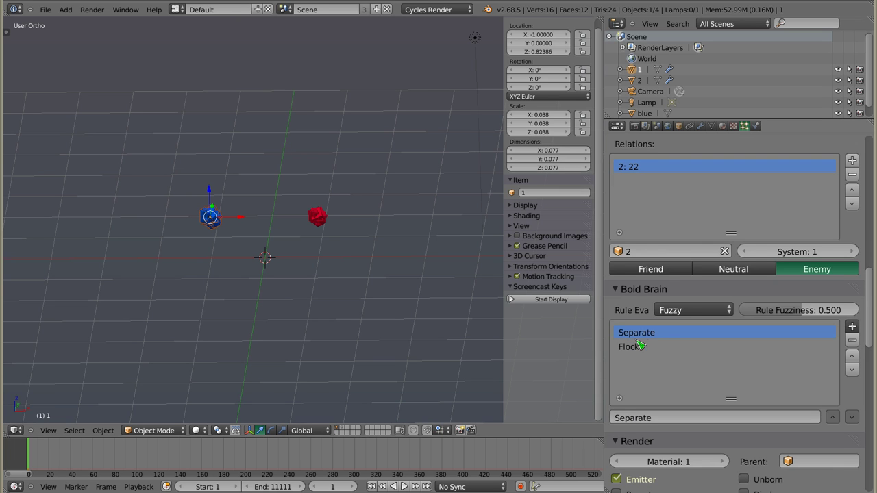
pyautogui.click(853, 327)
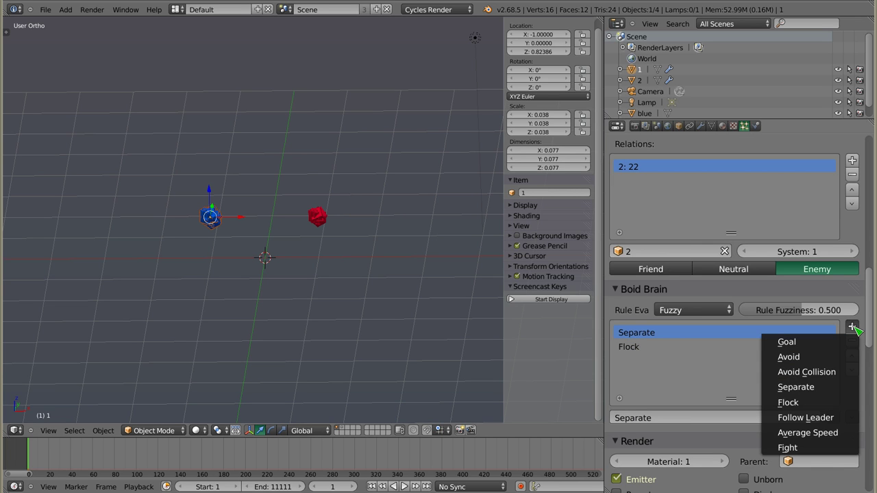
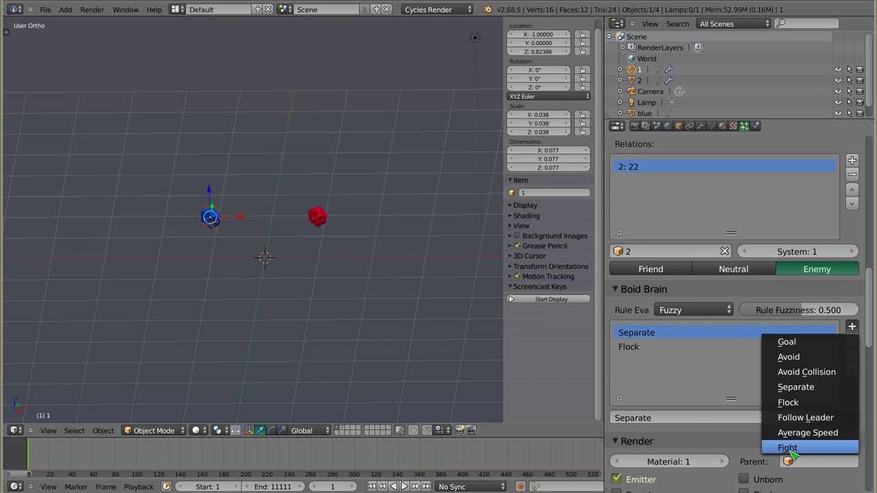
# Add a Fight boid rule to object 1 and to the red cube, then play the animation
pyautogui.click(807, 448)
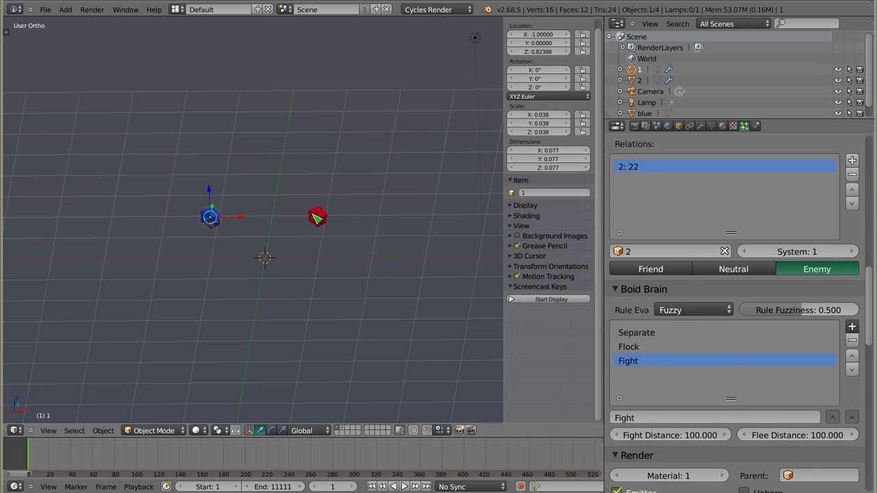
pyautogui.rightClick(317, 218)
pyautogui.click(851, 327)
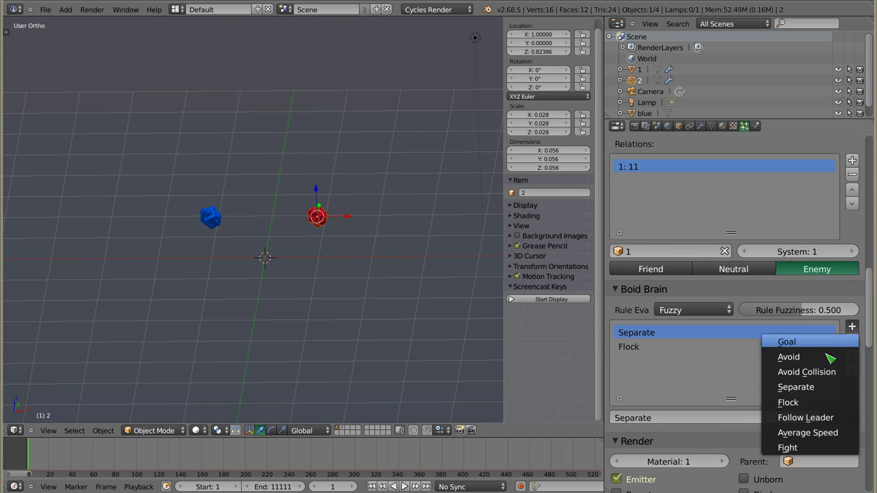
pyautogui.click(789, 447)
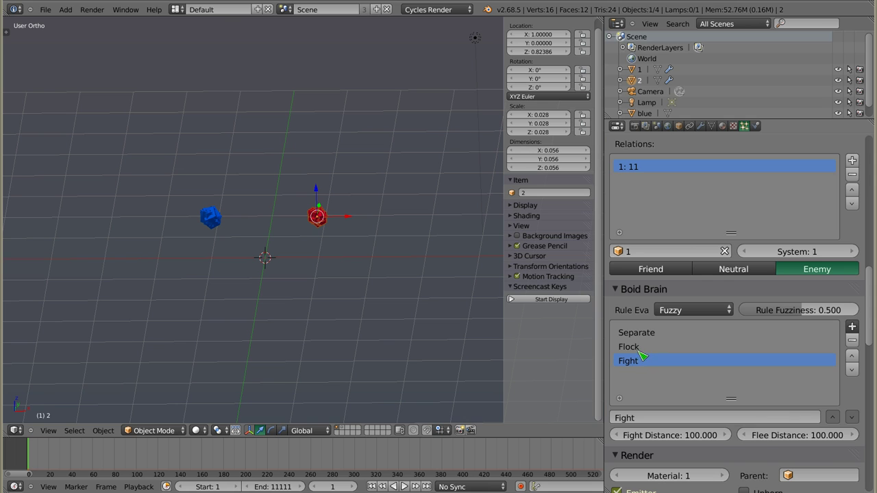
pyautogui.hotkey('alt', 'a')
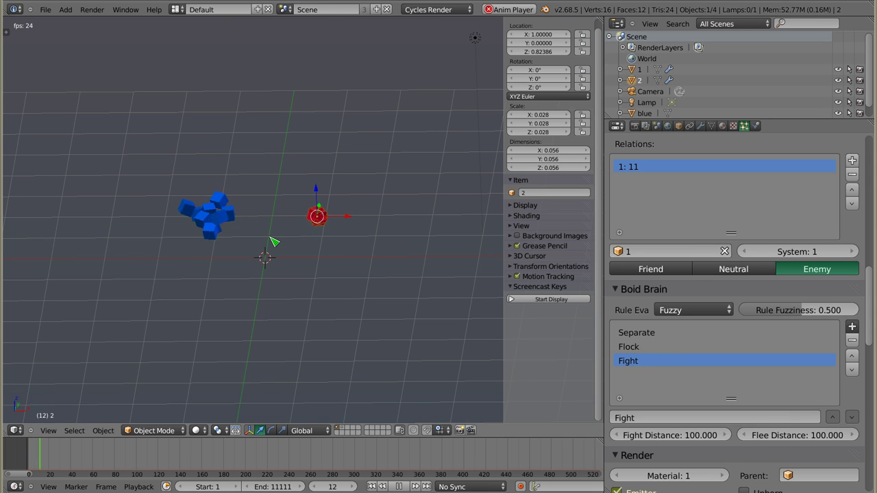
# Orbit to a top-down view, select the red cube and rewind playback to frame 1
pyautogui.scroll(-5, 248, 228)
pyautogui.moveTo(248, 228)
pyautogui.mouseDown(button='middle')
pyautogui.moveTo(281, 210)
pyautogui.moveTo(254, 268)
pyautogui.moveTo(201, 204)
pyautogui.mouseUp(button='middle')
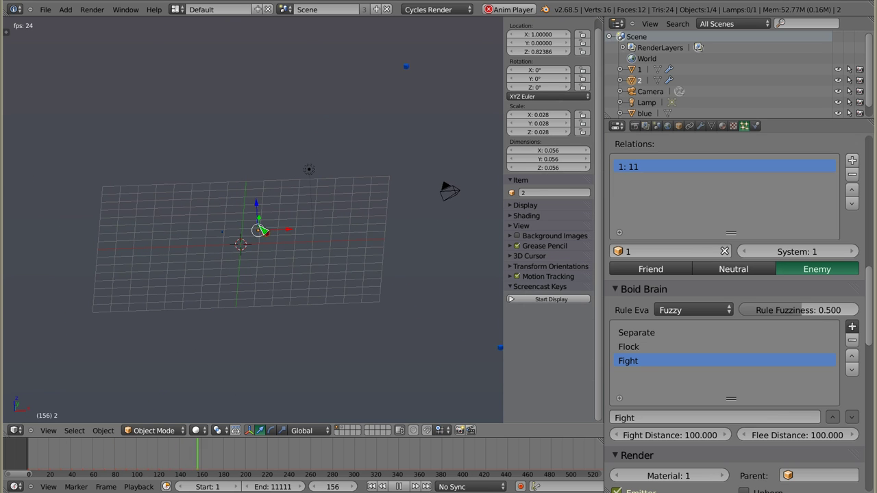
pyautogui.scroll(2, 272, 237)
pyautogui.scroll(2, 271, 237)
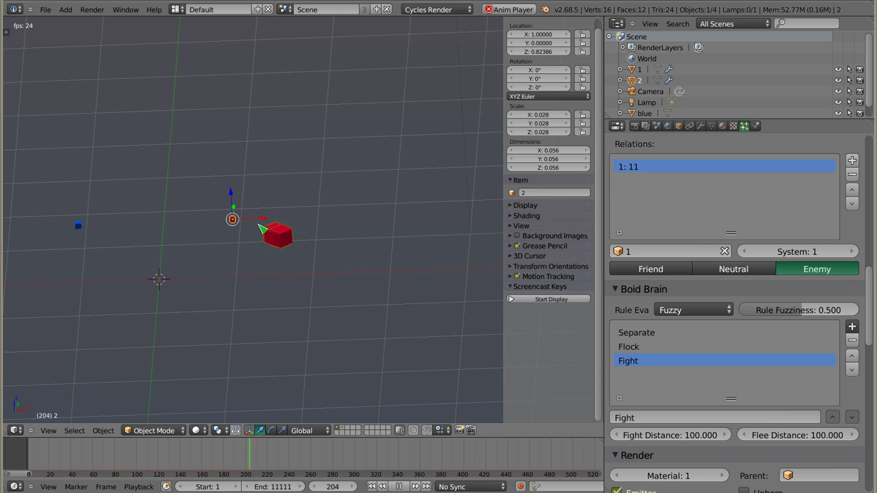
pyautogui.scroll(-1, 243, 229)
pyautogui.rightClick(168, 227)
pyautogui.scroll(1, 757, 227)
pyautogui.scroll(10, 757, 227)
pyautogui.scroll(8, 757, 227)
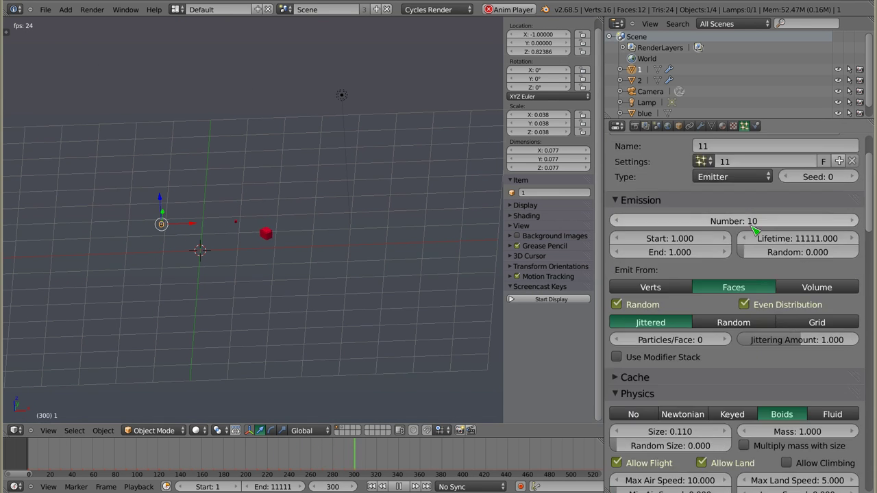
pyautogui.scroll(5, 781, 223)
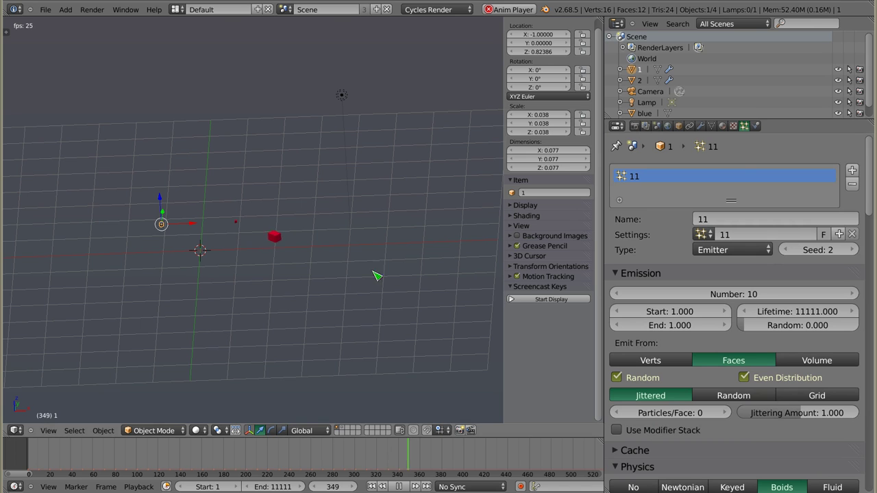
pyautogui.rightClick(243, 234)
pyautogui.press('Escape')
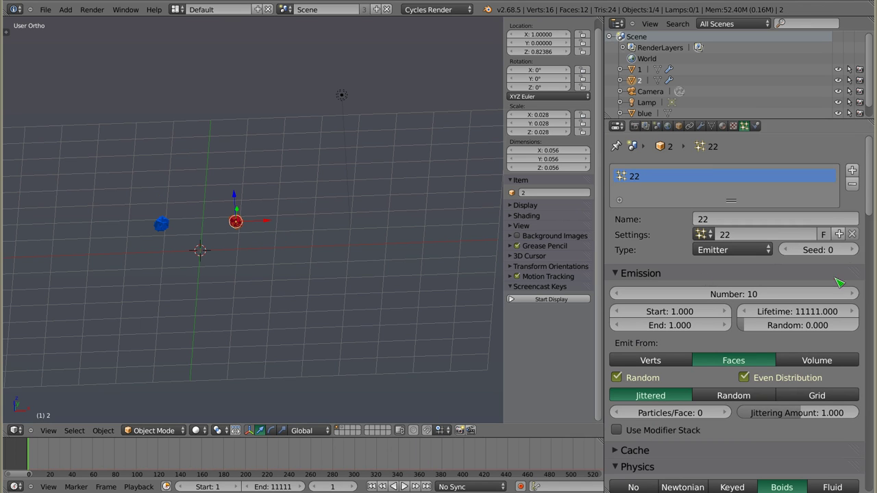
# Raise the red system's emission seed to 4 and replay the boid simulation
pyautogui.click(854, 249)
pyautogui.hotkey('alt', 'a')
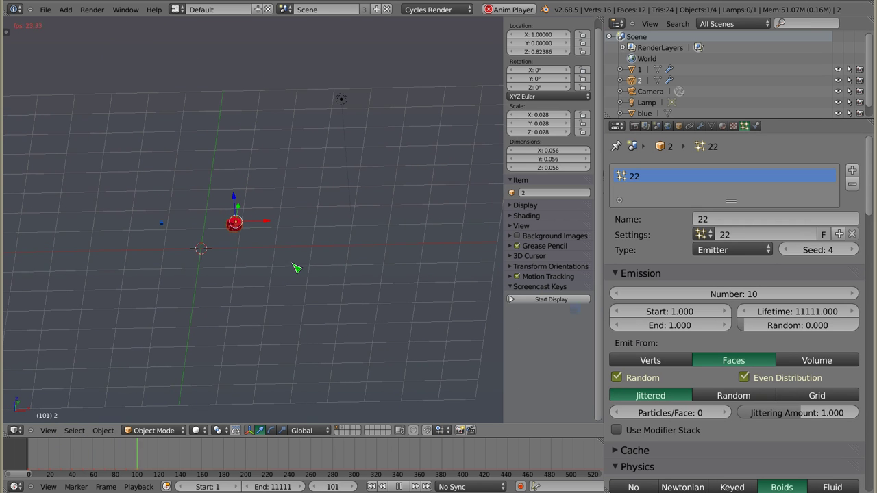
pyautogui.moveTo(221, 245)
pyautogui.mouseDown(button='middle')
pyautogui.moveTo(256, 239)
pyautogui.moveTo(258, 200)
pyautogui.moveTo(251, 243)
pyautogui.mouseUp(button='middle')
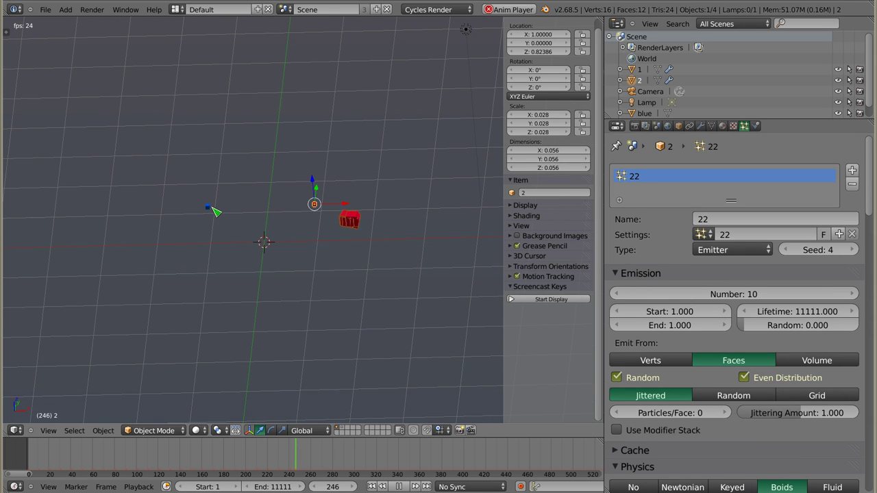
pyautogui.rightClick(209, 208)
# Move the blue boids' Fight rule up twice, above Flock and Separate
pyautogui.press('Escape')
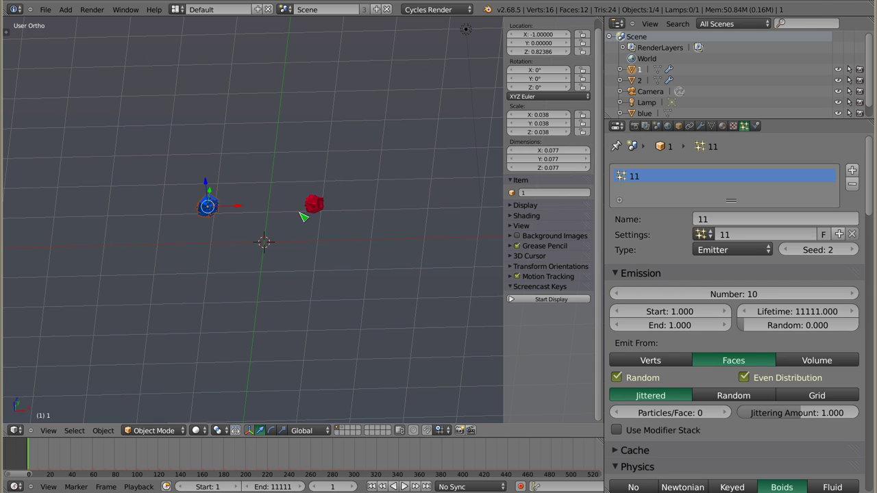
pyautogui.scroll(-4, 725, 286)
pyautogui.scroll(-5, 725, 286)
pyautogui.scroll(-8, 725, 286)
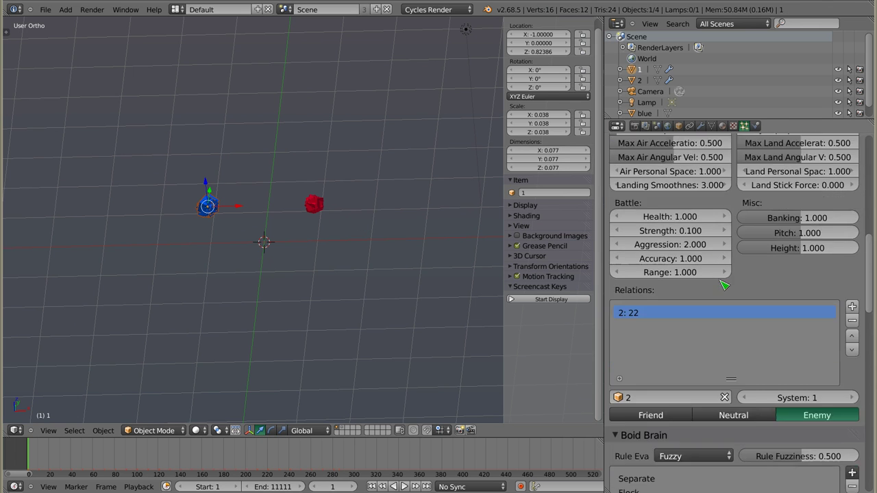
pyautogui.scroll(-7, 725, 286)
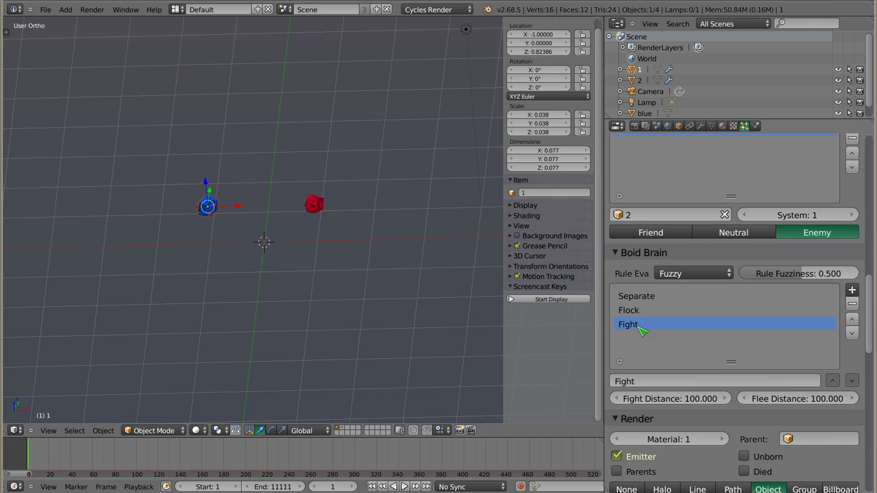
pyautogui.click(852, 320)
pyautogui.click(854, 322)
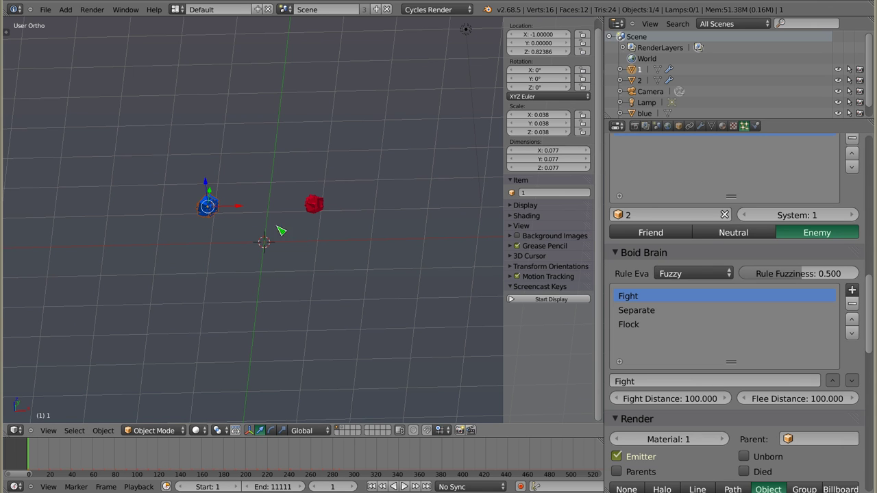
# Select the red cube, switch to perspective view, and replay the seed-4 simulation back to frame 1
pyautogui.rightClick(315, 203)
pyautogui.press('KP_5')
pyautogui.hotkey('alt', 'a')
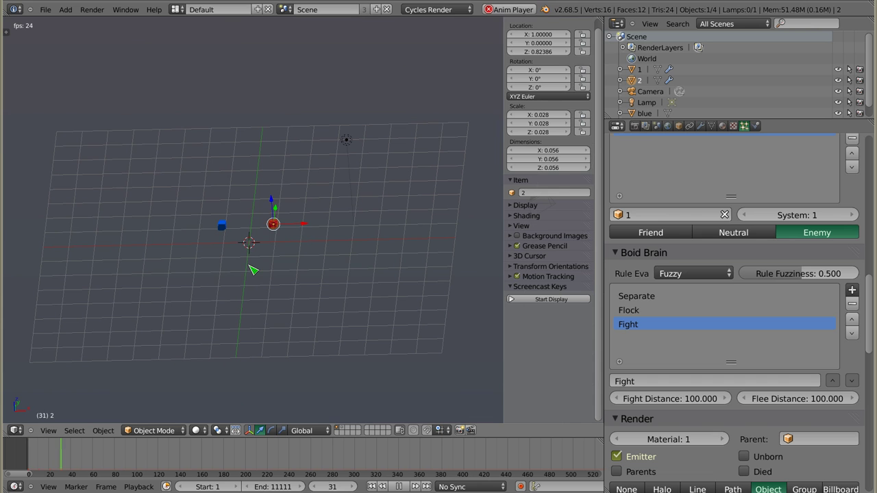
pyautogui.press('Escape')
pyautogui.hotkey('alt', 'a')
pyautogui.scroll(5, 221, 237)
pyautogui.scroll(1, 240, 232)
pyautogui.rightClick(241, 217)
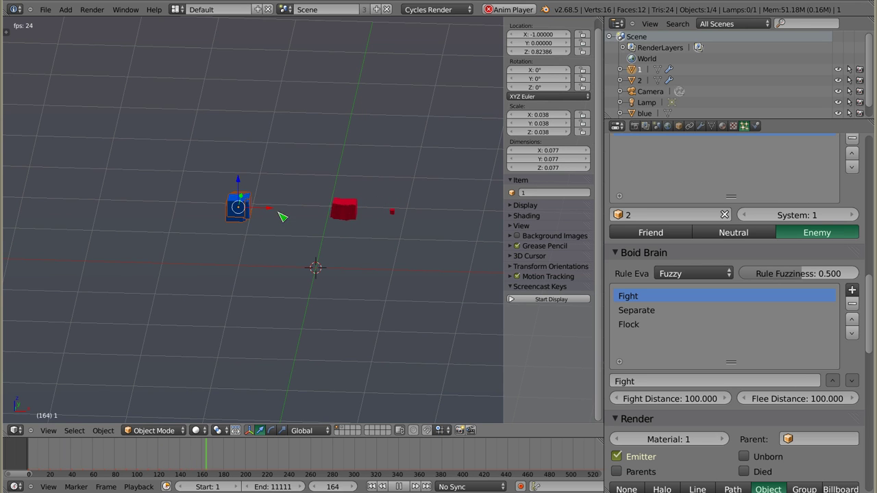
pyautogui.press('Escape')
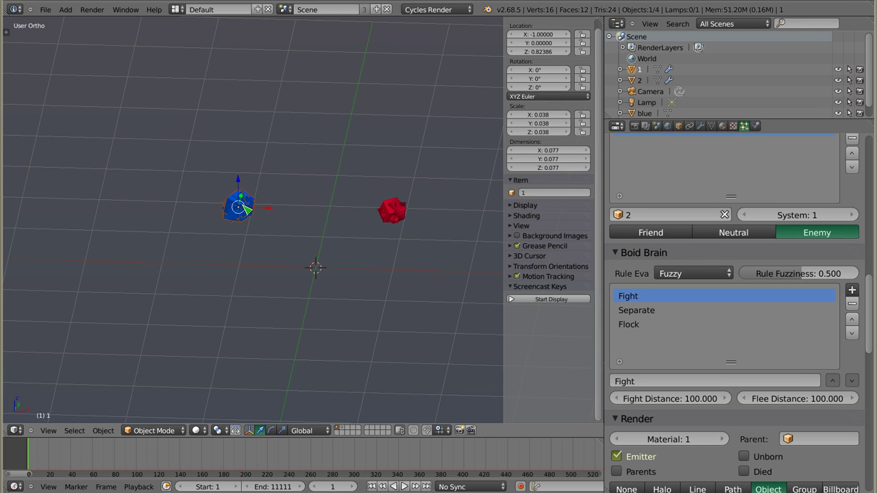
pyautogui.scroll(-7, 759, 276)
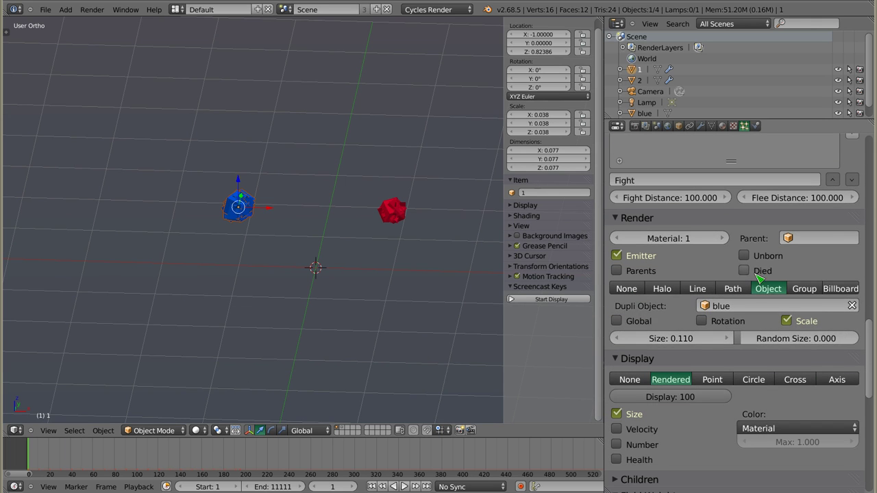
# Render the blue particles as Halo and tick Health in the Display panel
pyautogui.click(664, 291)
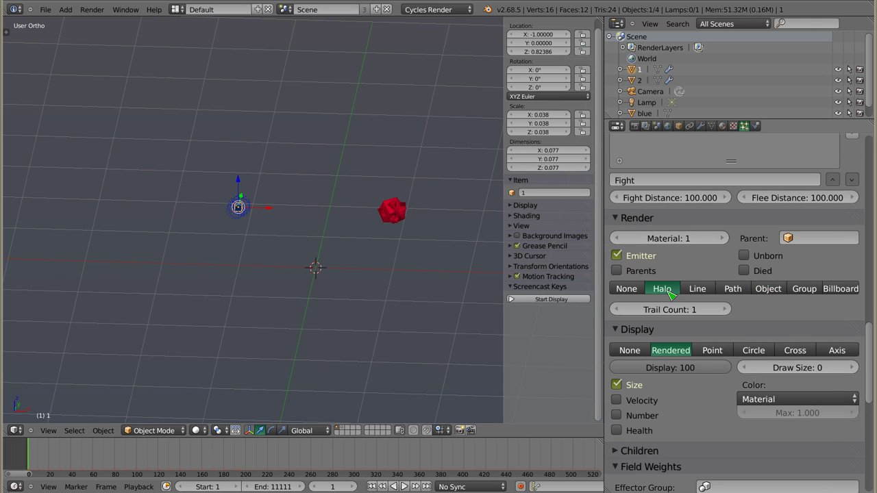
pyautogui.scroll(-2, 666, 301)
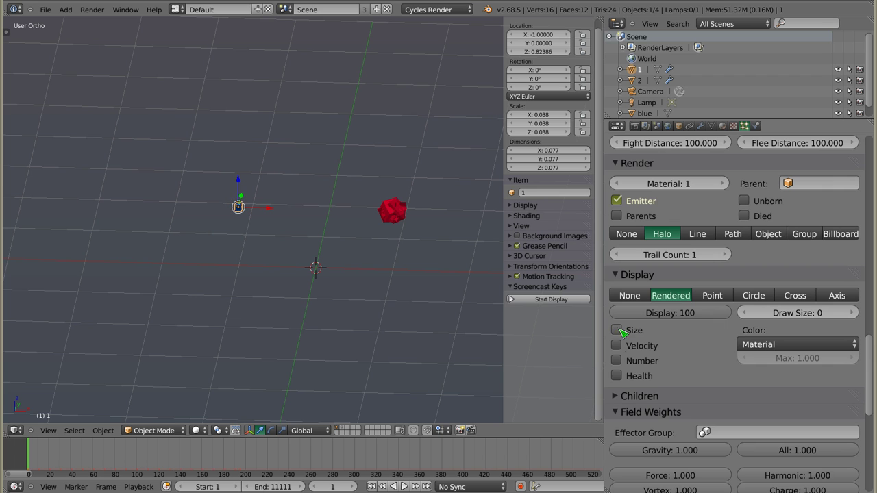
pyautogui.click(617, 376)
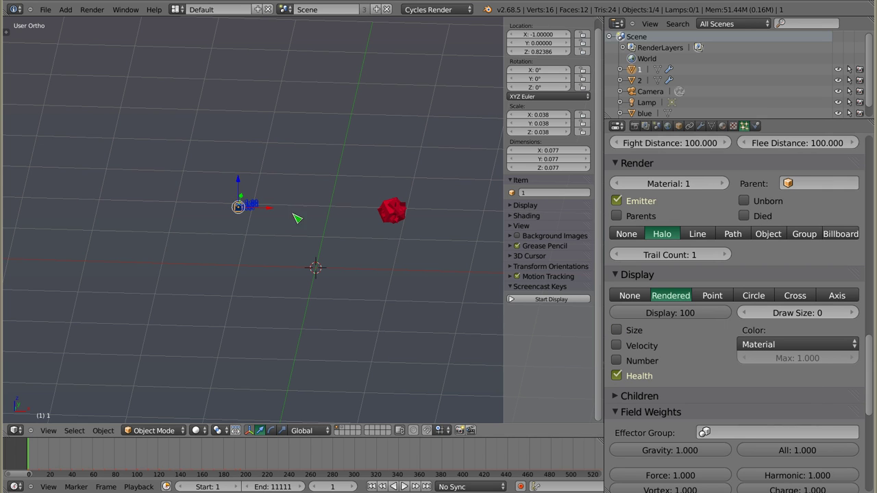
pyautogui.scroll(5, 249, 206)
pyautogui.moveTo(235, 212)
pyautogui.mouseDown(button='middle')
pyautogui.moveTo(246, 291)
pyautogui.moveTo(206, 265)
pyautogui.moveTo(221, 213)
pyautogui.moveTo(241, 231)
pyautogui.moveTo(235, 288)
pyautogui.moveTo(245, 260)
pyautogui.moveTo(233, 244)
pyautogui.mouseUp(button='middle')
pyautogui.scroll(-3, 233, 246)
# Play the simulation to frame 588, orbiting, zooming and panning to watch the blue halos
pyautogui.hotkey('alt', 'a')
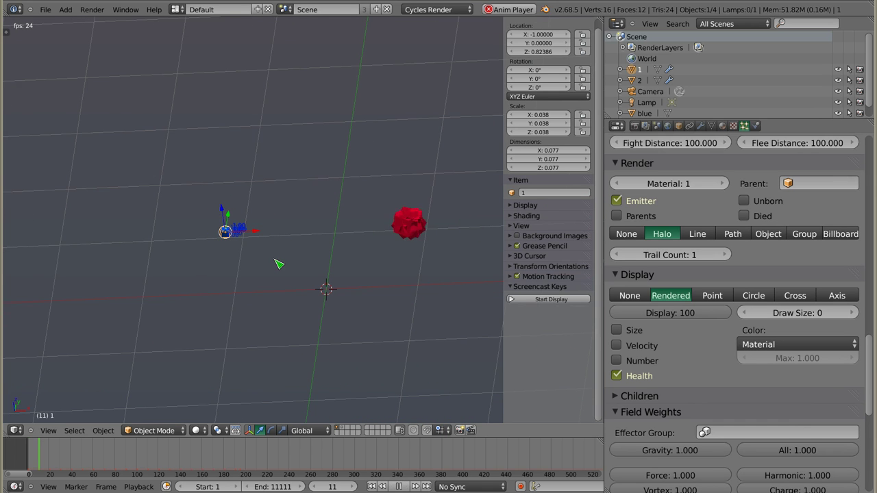
pyautogui.moveTo(229, 237)
pyautogui.mouseDown(button='middle')
pyautogui.moveTo(274, 160)
pyautogui.moveTo(264, 175)
pyautogui.mouseUp(button='middle')
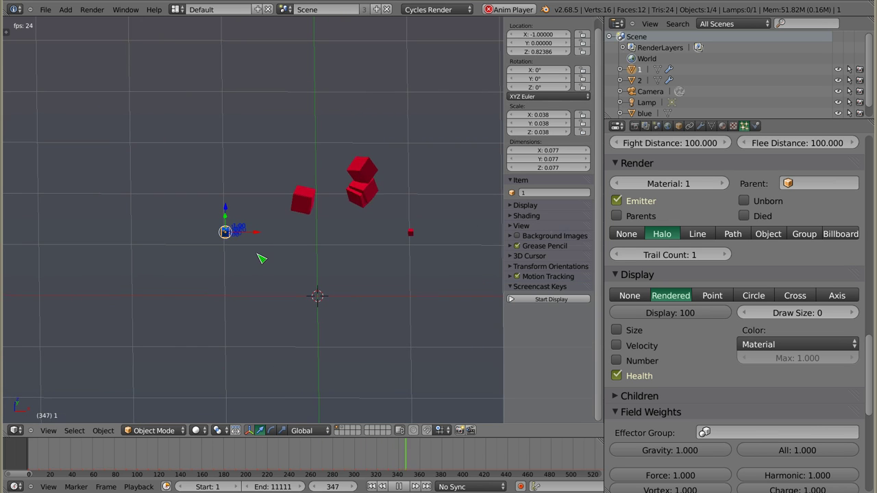
pyautogui.scroll(1, 261, 259)
pyautogui.scroll(1, 233, 226)
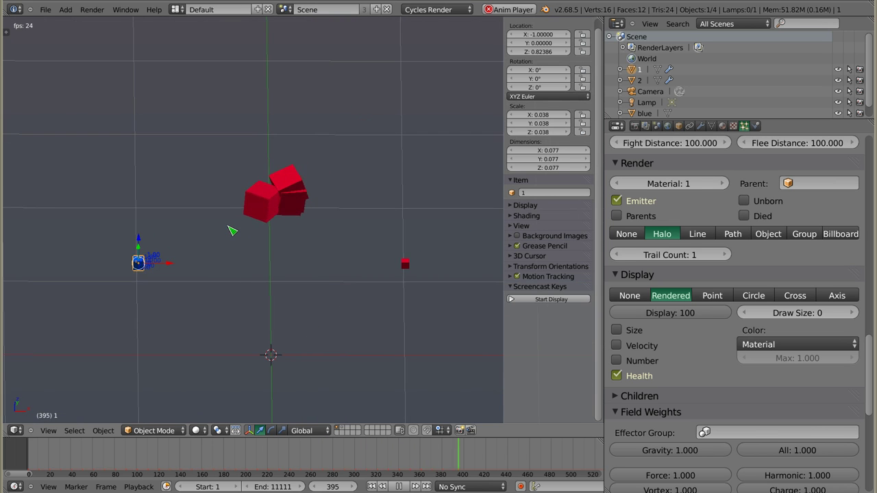
pyautogui.scroll(-3, 324, 255)
pyautogui.scroll(-4, 322, 256)
pyautogui.scroll(-2, 322, 255)
pyautogui.keyDown('shift'); pyautogui.moveTo(421, 251); pyautogui.dragTo(319, 258, button='middle'); pyautogui.keyUp('shift')
pyautogui.scroll(-1, 319, 258)
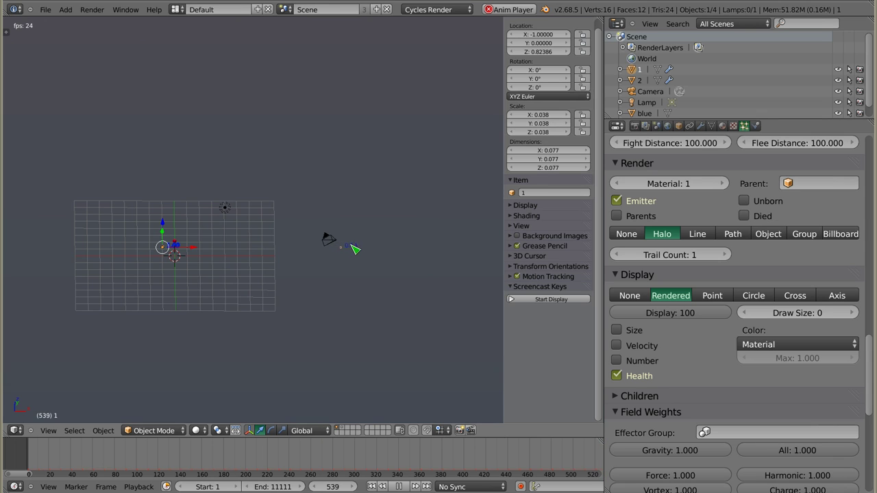
pyautogui.keyDown('shift'); pyautogui.moveTo(147, 244); pyautogui.dragTo(207, 228, button='middle'); pyautogui.keyUp('shift')
pyautogui.scroll(8, 237, 229)
pyautogui.scroll(4, 242, 220)
pyautogui.scroll(-1, 241, 217)
# Rewind to frame 1 and scale up the blue object and the red object, to 0.218
pyautogui.press('Escape')
pyautogui.press('s')
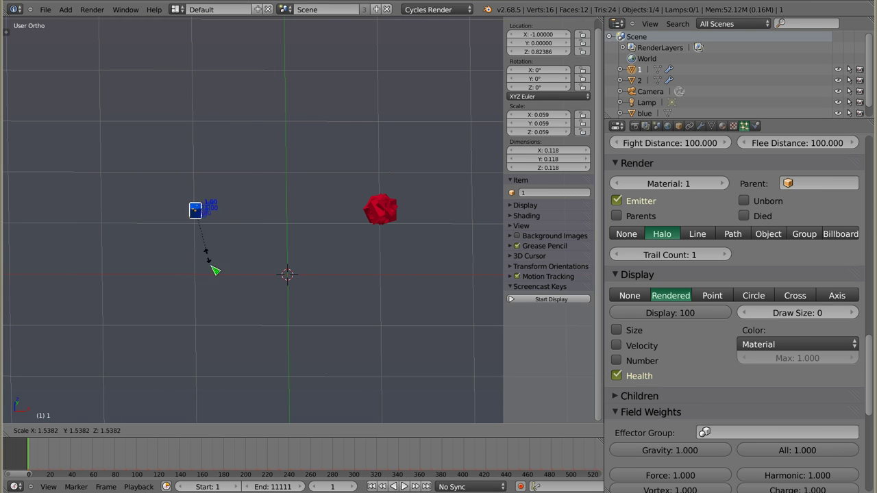
pyautogui.click(227, 334)
pyautogui.rightClick(393, 225)
pyautogui.press('s')
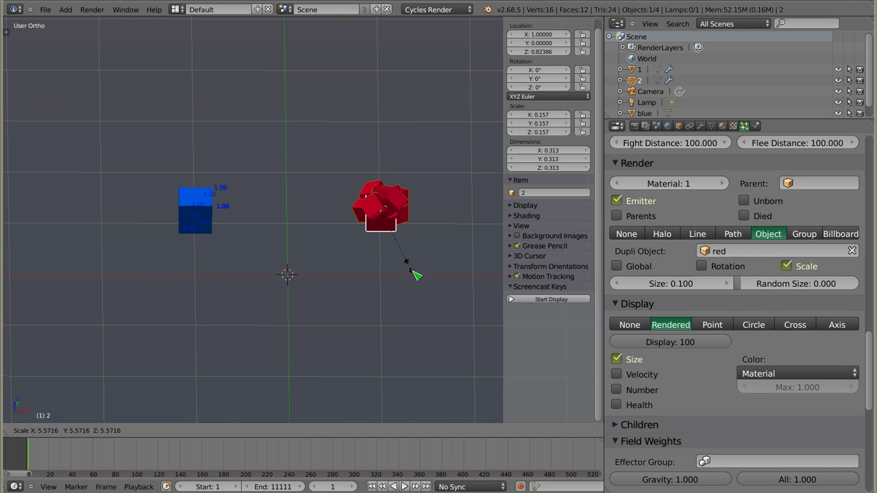
pyautogui.click(315, 240)
# Set the blue emitter's particle Emission Number to 100 instead of 10
pyautogui.keyDown('shift'); pyautogui.moveTo(305, 242); pyautogui.dragTo(275, 265, button='middle'); pyautogui.keyUp('shift')
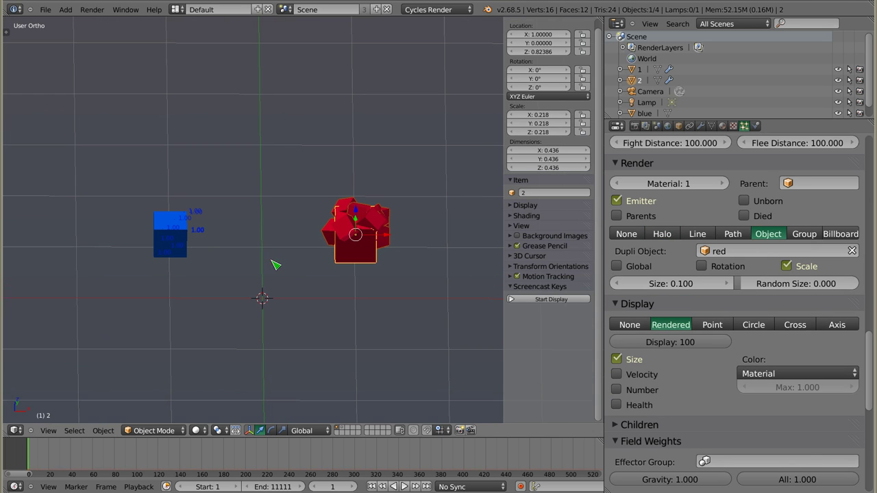
pyautogui.scroll(3, 724, 293)
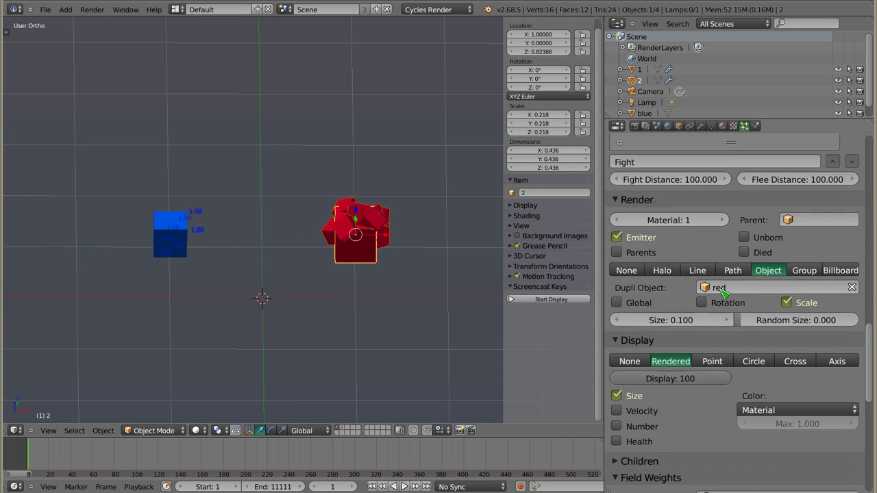
pyautogui.scroll(5, 725, 293)
pyautogui.scroll(5, 724, 293)
pyautogui.scroll(5, 724, 293)
pyautogui.scroll(2, 724, 294)
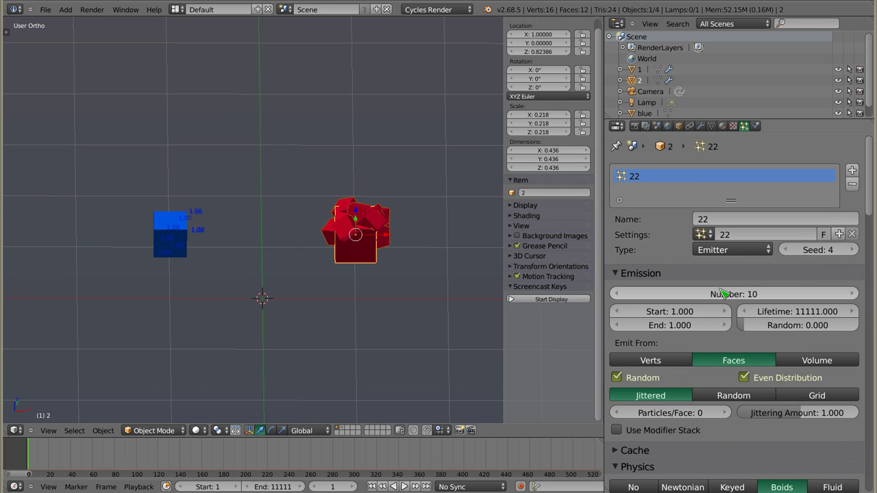
pyautogui.click(737, 295)
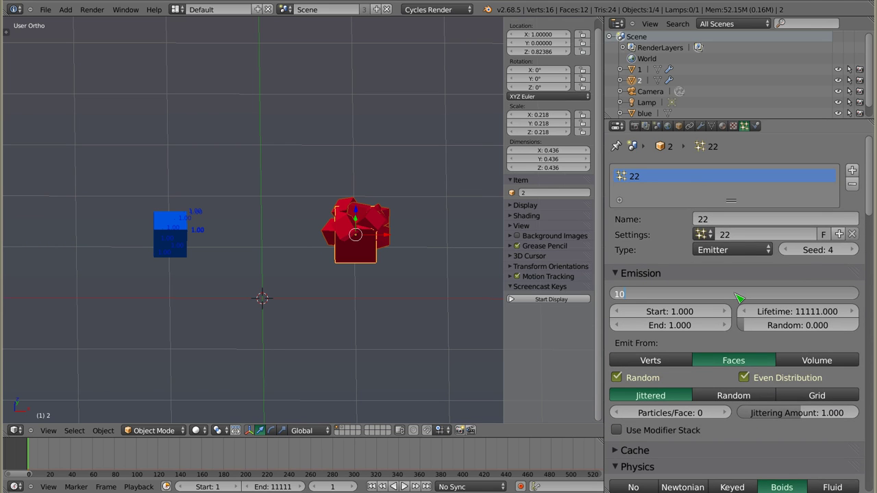
pyautogui.write('0')
pyautogui.press('Escape')
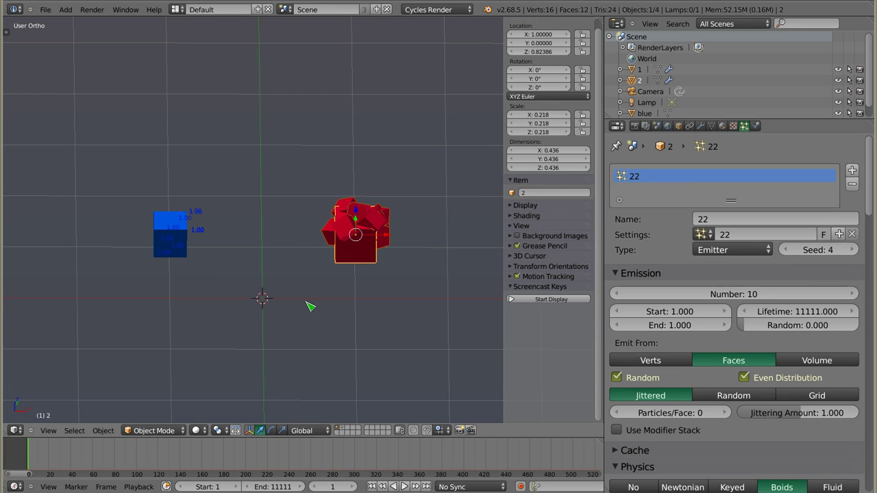
pyautogui.rightClick(182, 248)
pyautogui.click(753, 296)
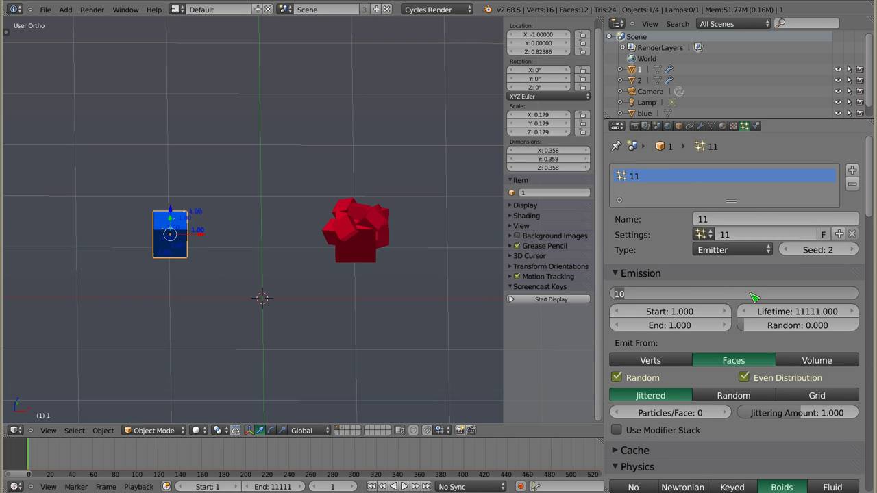
pyautogui.press('Return')
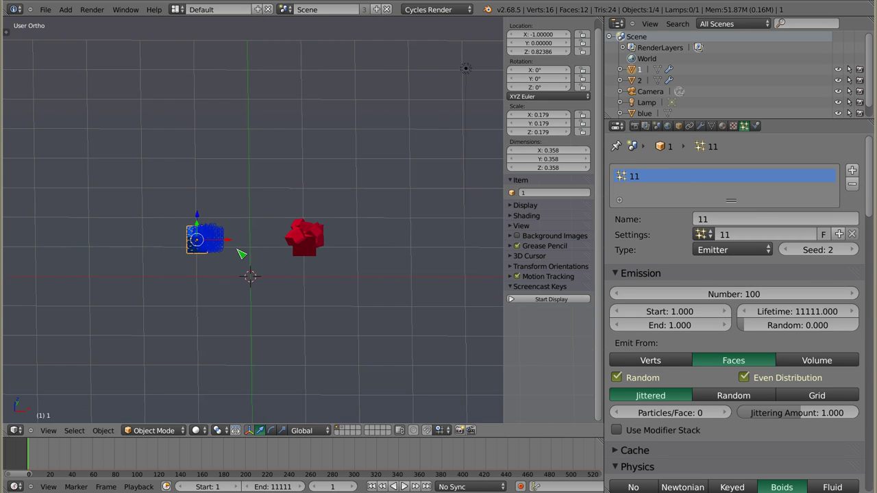
pyautogui.hotkey('alt', 'Tab')
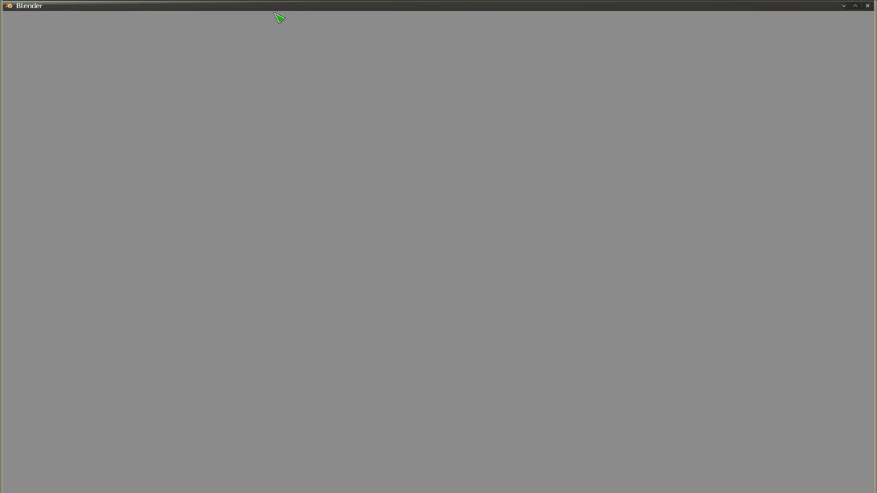
# Delete the text object and add a plane, scaled up and moved along Z
pyautogui.press('x')
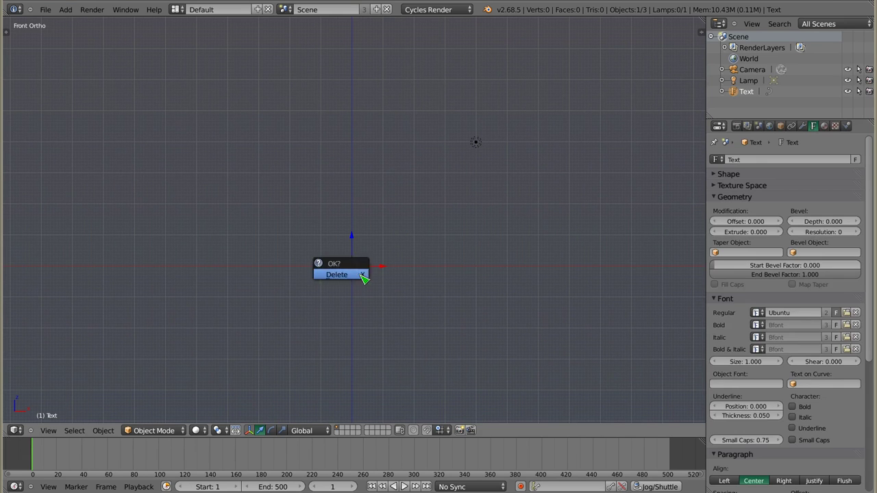
pyautogui.click(353, 273)
pyautogui.hotkey('shift', 'a')
pyautogui.click(312, 218)
pyautogui.moveTo(348, 266); pyautogui.dragTo(344, 330, button='middle')
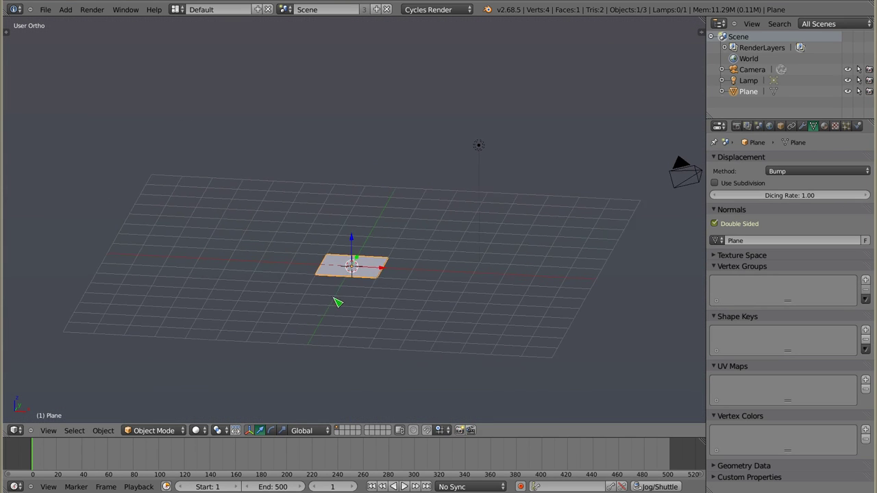
pyautogui.press('s')
pyautogui.click(388, 274)
pyautogui.press('g')
pyautogui.press('z')
pyautogui.click(356, 245)
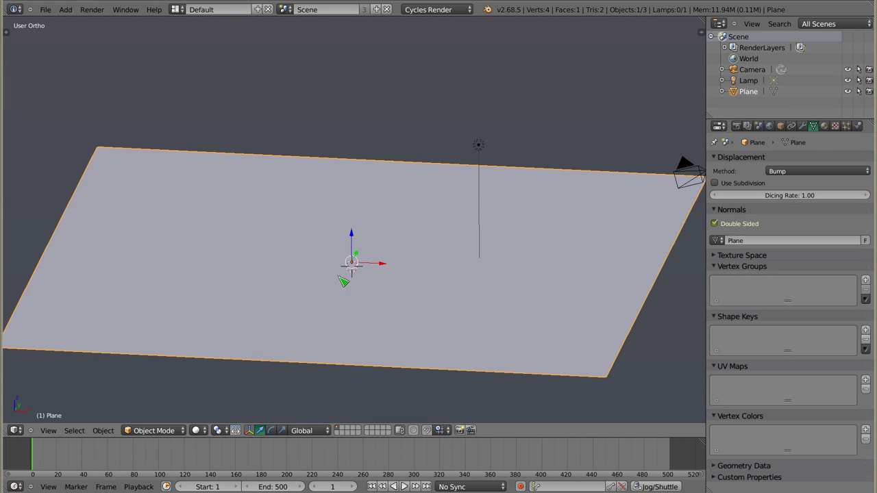
# Add a raised, shrunken cube and duplicate it along X, spacing the two cubes apart
pyautogui.hotkey('shift', 'a')
pyautogui.click(370, 198)
pyautogui.press('g')
pyautogui.press('z')
pyautogui.click(363, 226)
pyautogui.press('s')
pyautogui.click(382, 204)
pyautogui.hotkey('shift', 'd')
pyautogui.press('x')
pyautogui.click(433, 211)
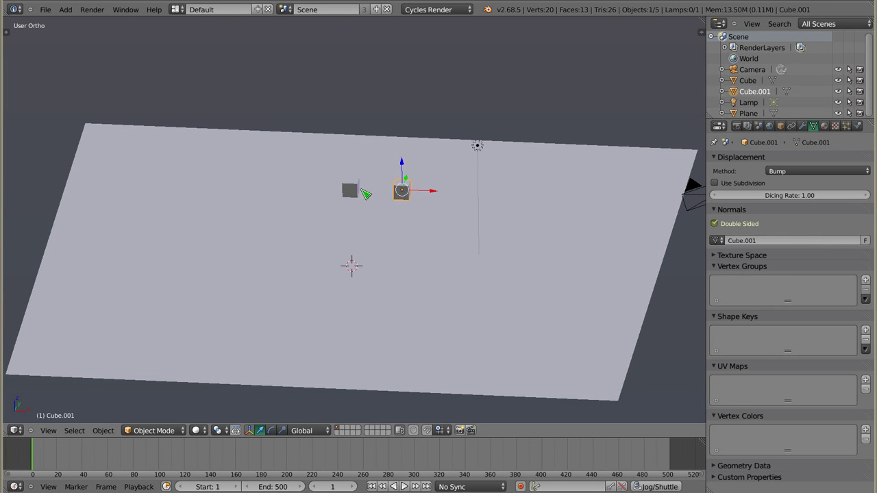
pyautogui.rightClick(353, 190)
pyautogui.press('g')
pyautogui.press('x')
pyautogui.click(321, 203)
# Give the left cube a new material coloured blue
pyautogui.click(825, 126)
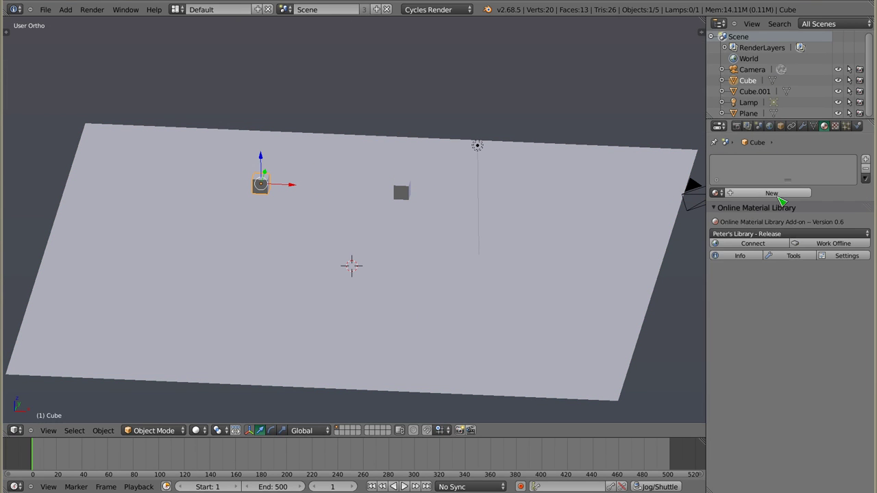
pyautogui.click(727, 329)
pyautogui.click(814, 262)
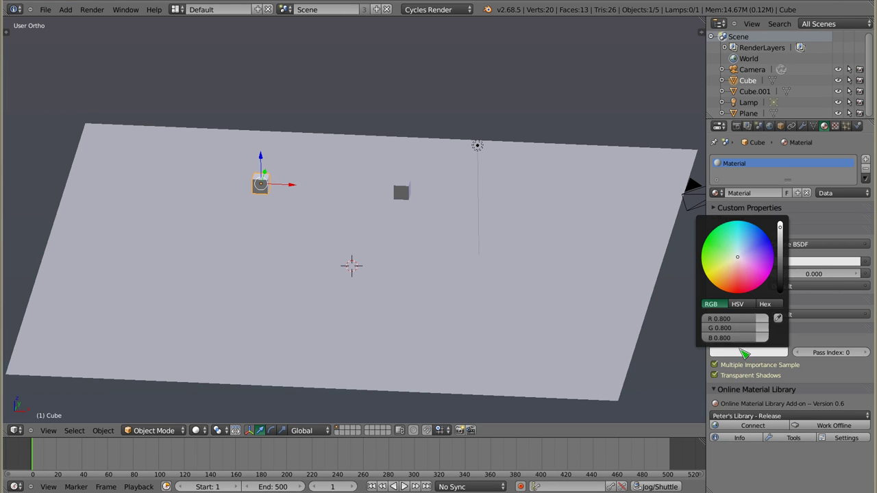
pyautogui.click(772, 246)
# Give the second cube a new material, then reselect the blue cube and scroll to its boid Relations
pyautogui.rightClick(401, 192)
pyautogui.click(760, 196)
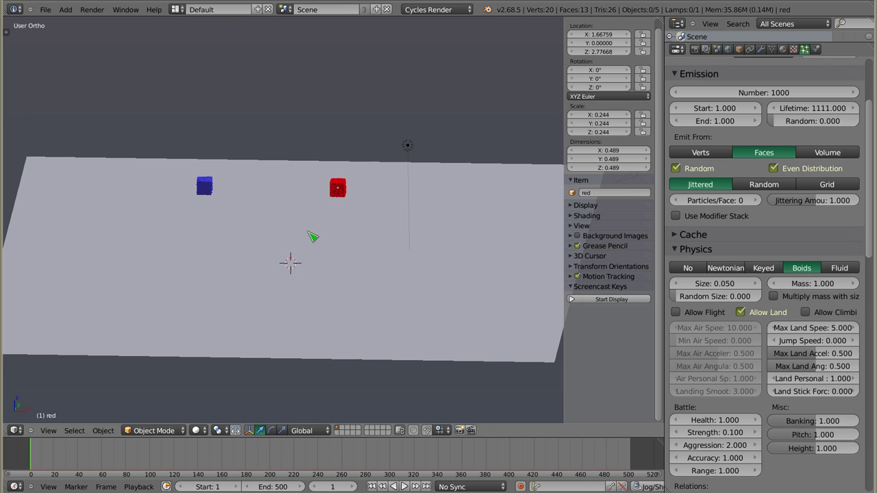
pyautogui.rightClick(206, 186)
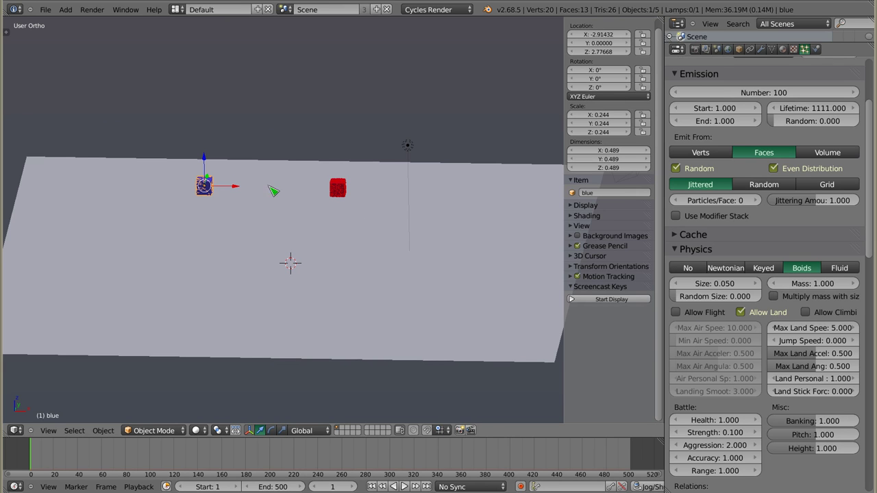
pyautogui.scroll(1, 779, 198)
pyautogui.scroll(4, 812, 143)
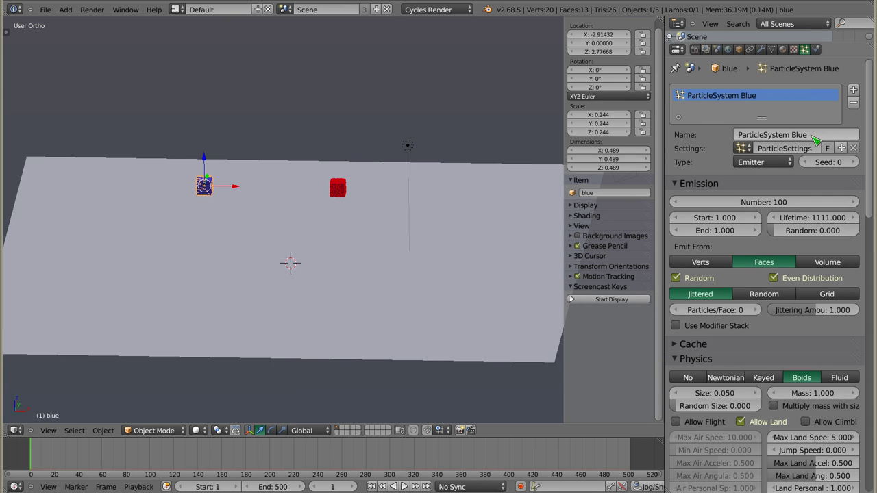
pyautogui.rightClick(339, 187)
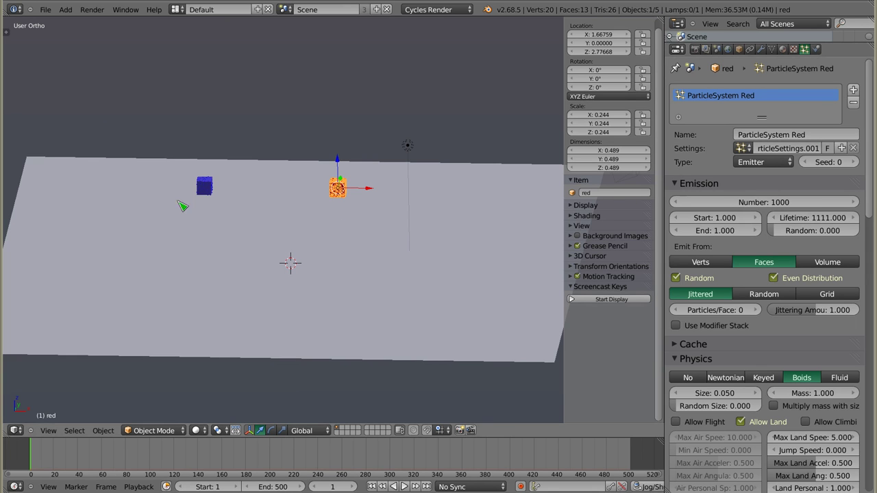
pyautogui.rightClick(212, 188)
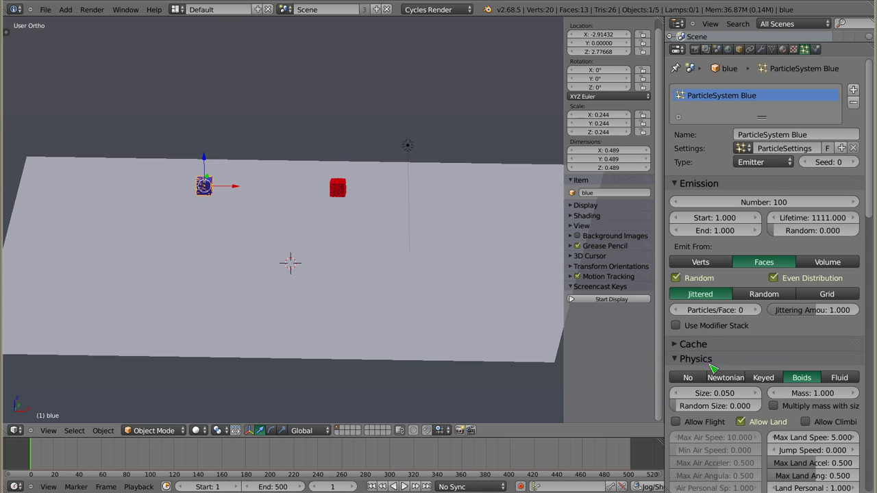
pyautogui.scroll(-5, 716, 363)
pyautogui.scroll(-5, 740, 343)
pyautogui.scroll(-2, 763, 333)
pyautogui.scroll(-3, 765, 198)
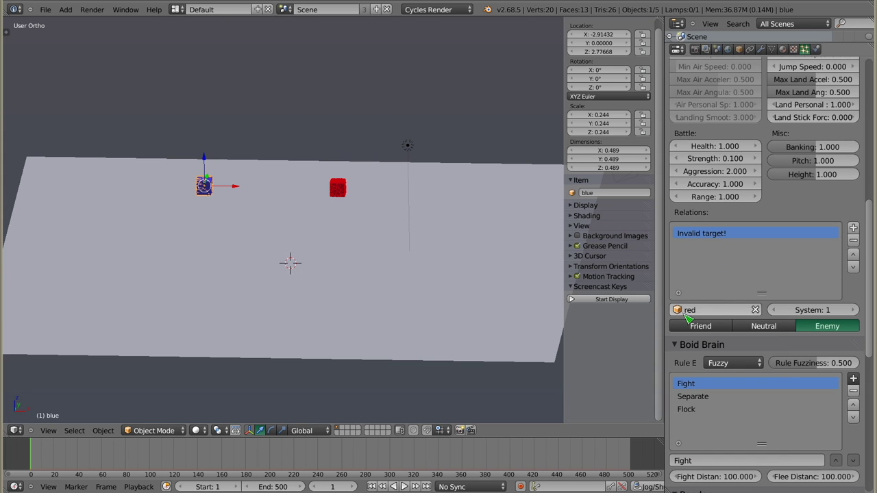
# Target the red cube in the blue boids' relation, and mark blue as Enemy on the red cube
pyautogui.click(685, 312)
pyautogui.click(706, 370)
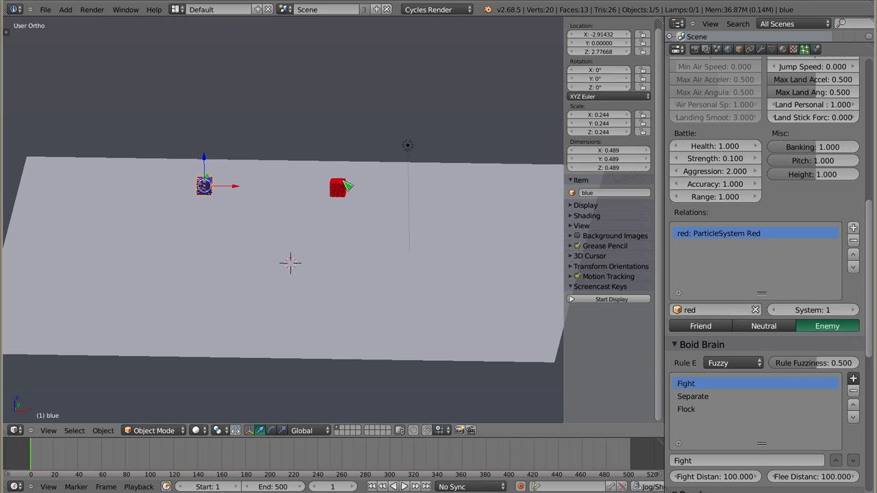
pyautogui.rightClick(337, 188)
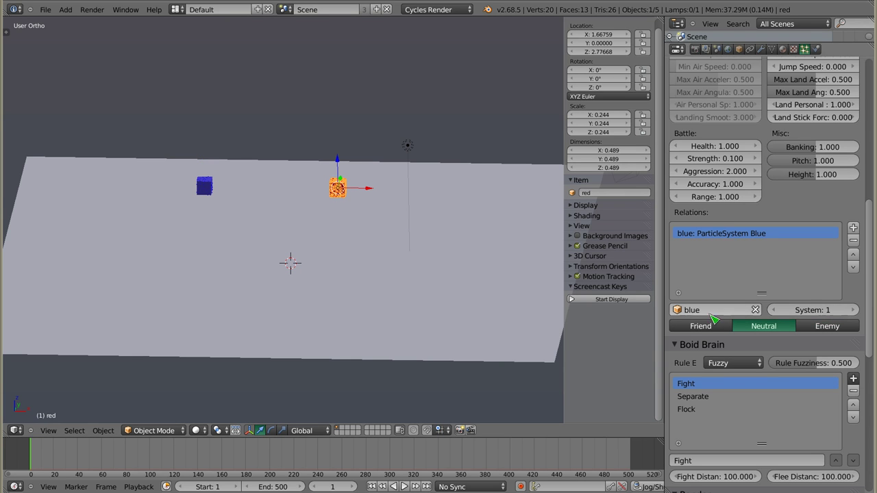
pyautogui.click(838, 327)
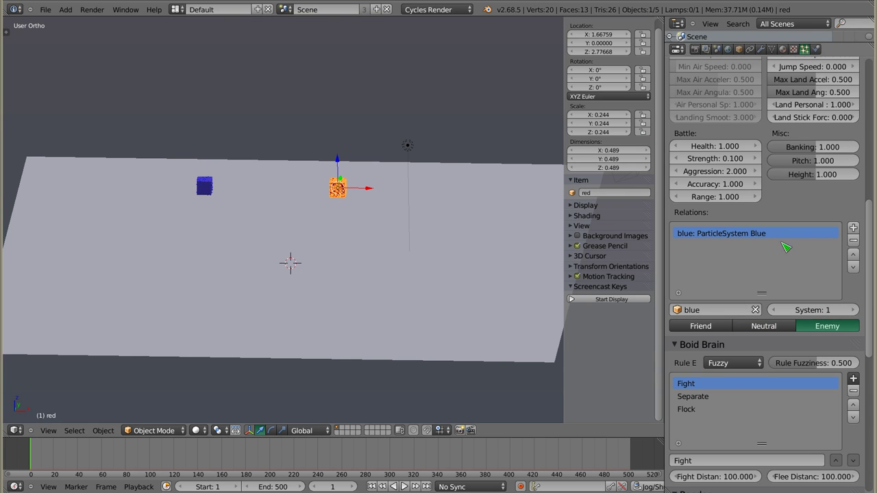
# Save with Ctrl+S as untitled.blend after climbing four folders up to home
pyautogui.hotkey('ctrl', 's')
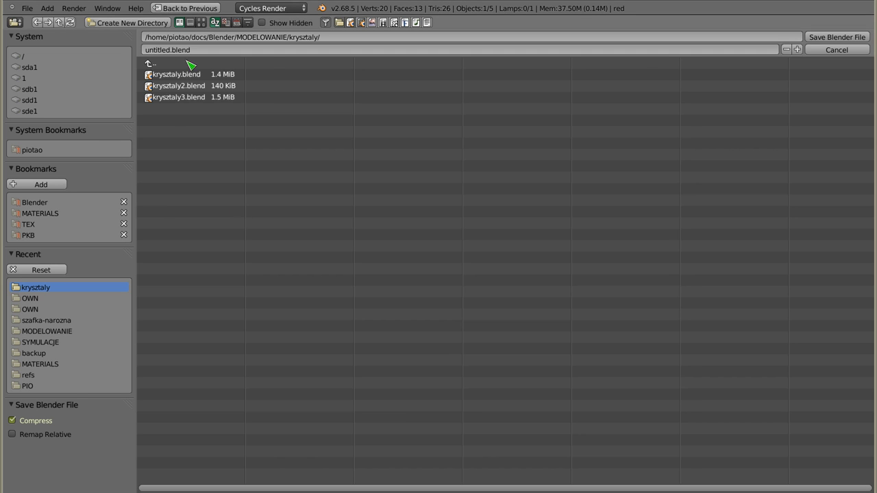
pyautogui.click(163, 66)
pyautogui.click(163, 65)
pyautogui.click(162, 65)
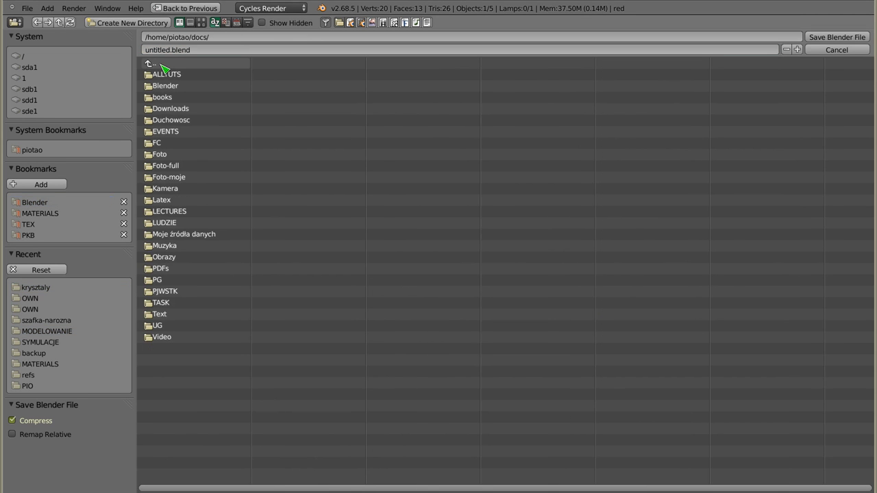
pyautogui.click(163, 66)
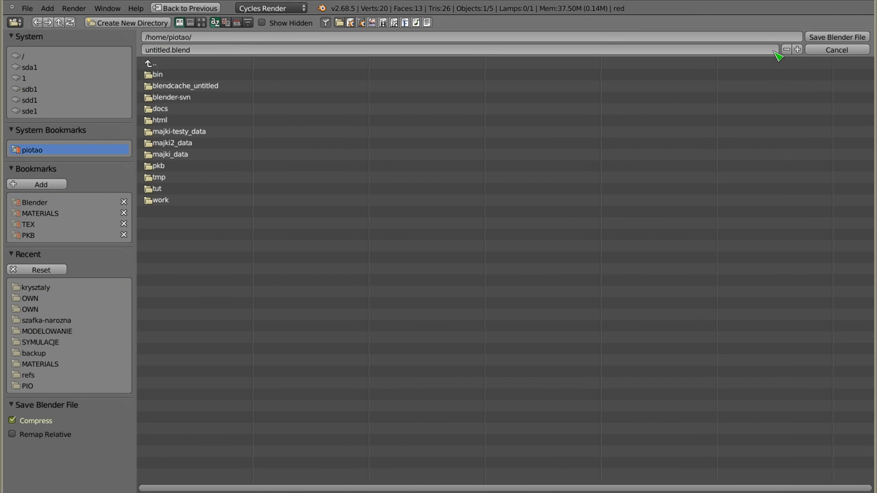
pyautogui.click(854, 40)
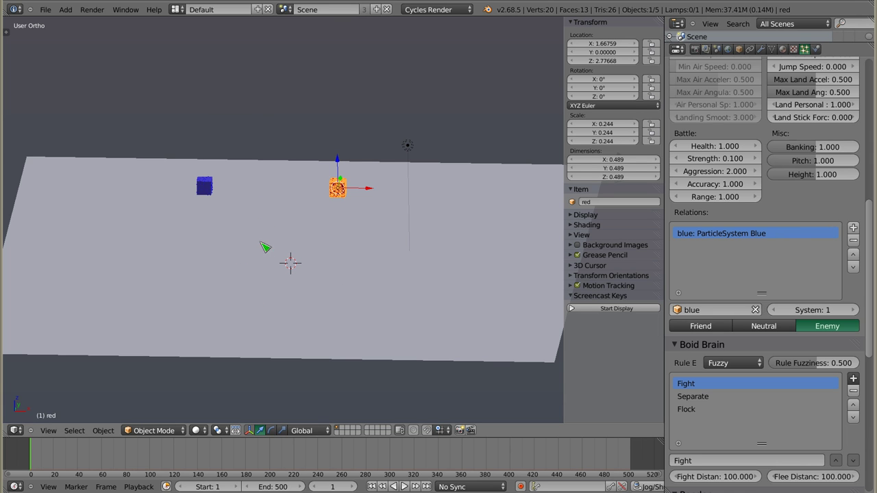
# Play the red-versus-blue boid simulation to frame 226, orbiting the view slightly
pyautogui.hotkey('alt', 'a')
pyautogui.press('a')
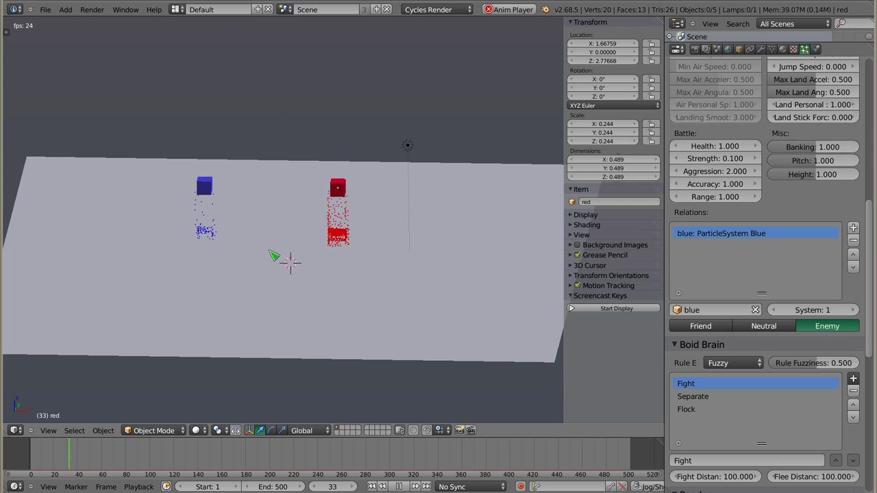
pyautogui.moveTo(280, 274); pyautogui.dragTo(288, 262, button='middle')
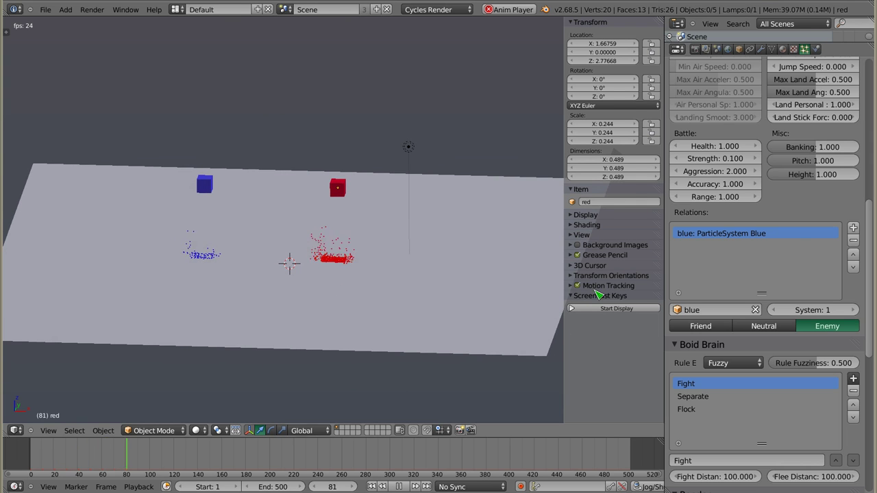
pyautogui.scroll(4, 791, 189)
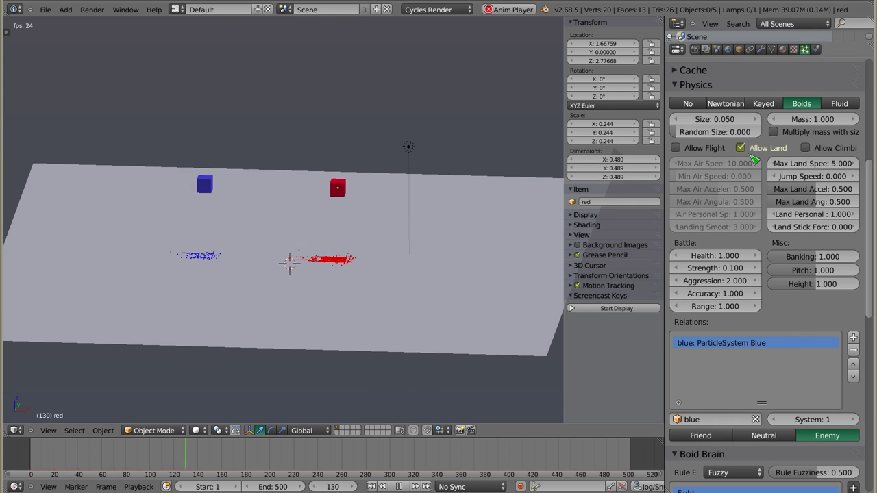
pyautogui.moveTo(255, 240); pyautogui.dragTo(252, 250, button='middle')
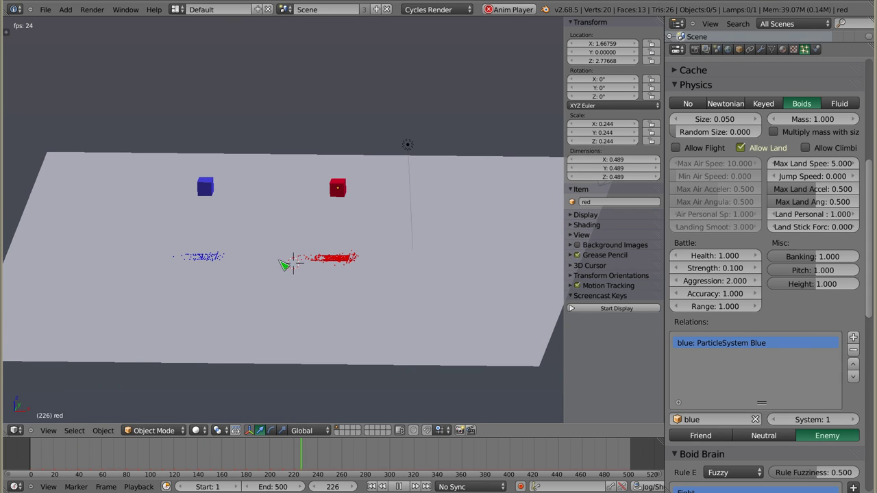
# Stop playback and give the blue boids Allow Flight with Allow Land turned off
pyautogui.press('Escape')
pyautogui.rightClick(206, 191)
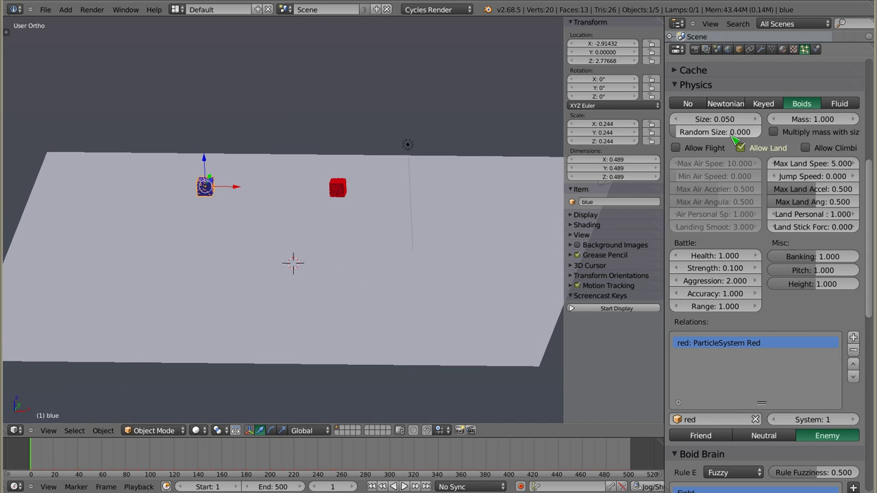
pyautogui.click(676, 148)
pyautogui.click(741, 148)
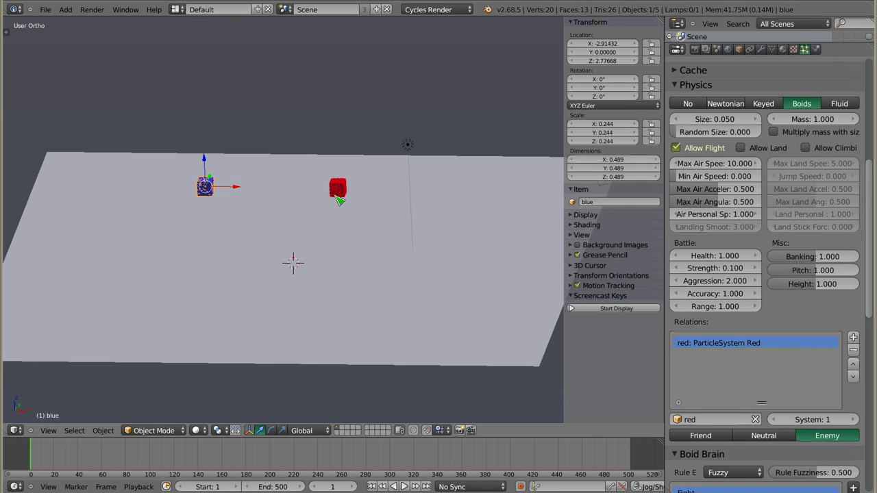
# Delete the ground plane from the scene
pyautogui.rightClick(338, 199)
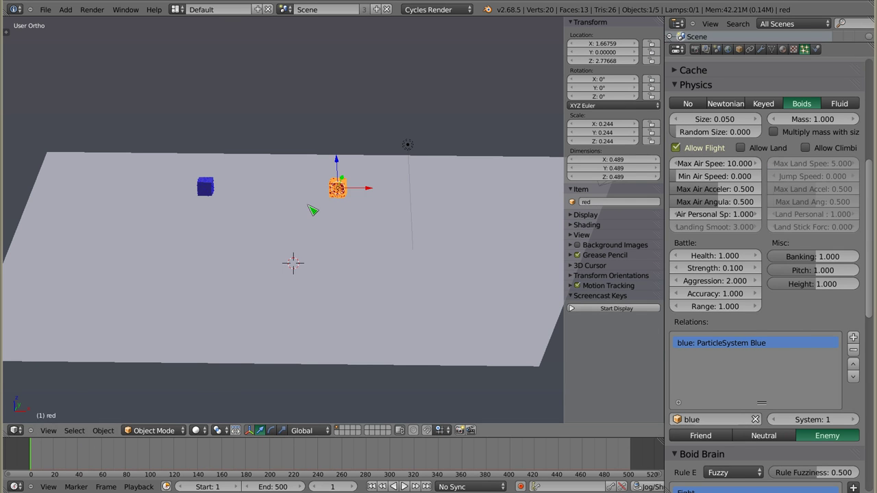
pyautogui.rightClick(312, 210)
pyautogui.press('x')
pyautogui.press('Return')
# Replay the simulation to watch the airborne swarms, then rewind to frame 1
pyautogui.hotkey('alt', 'a')
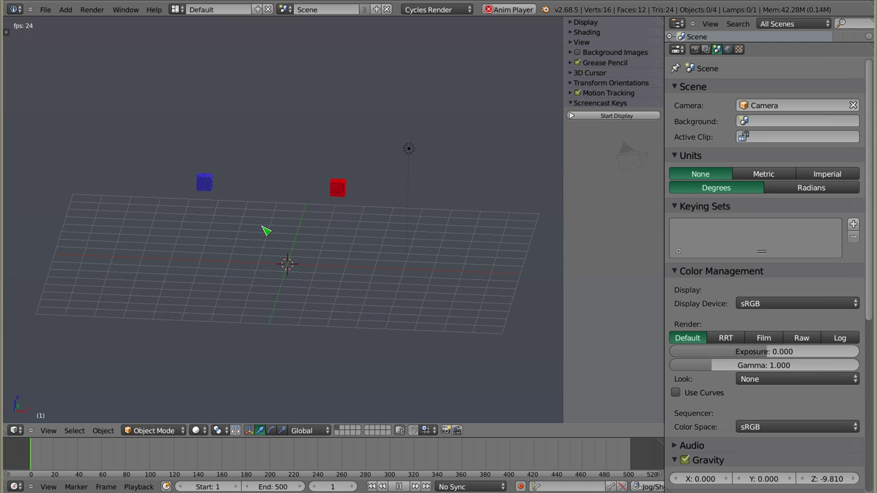
pyautogui.scroll(3, 271, 204)
pyautogui.scroll(1, 263, 206)
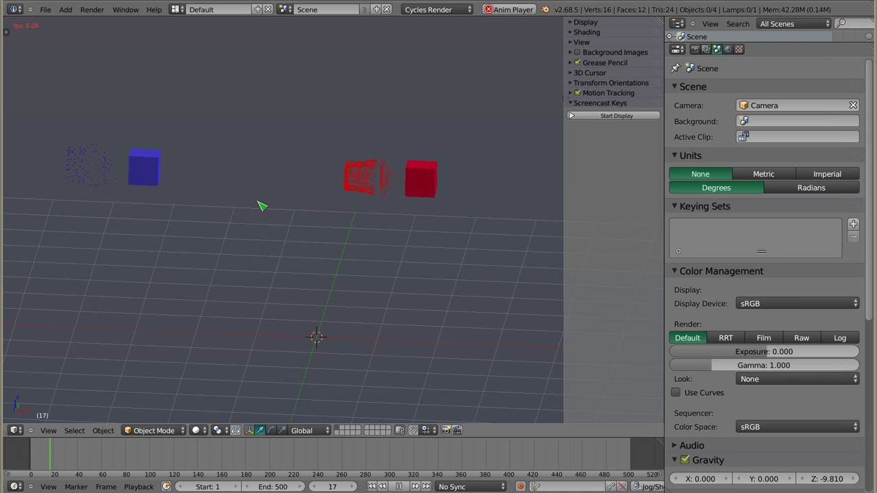
pyautogui.keyDown('shift'); pyautogui.moveTo(260, 206); pyautogui.dragTo(327, 225, button='middle'); pyautogui.keyUp('shift')
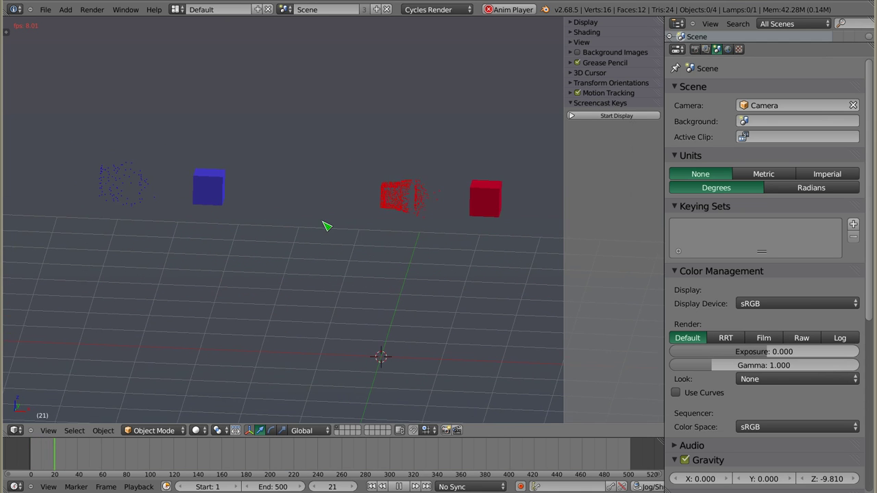
pyautogui.rightClick(213, 189)
pyautogui.rightClick(487, 199)
pyautogui.moveTo(290, 235); pyautogui.dragTo(403, 216, button='middle')
pyautogui.scroll(2, 236, 191)
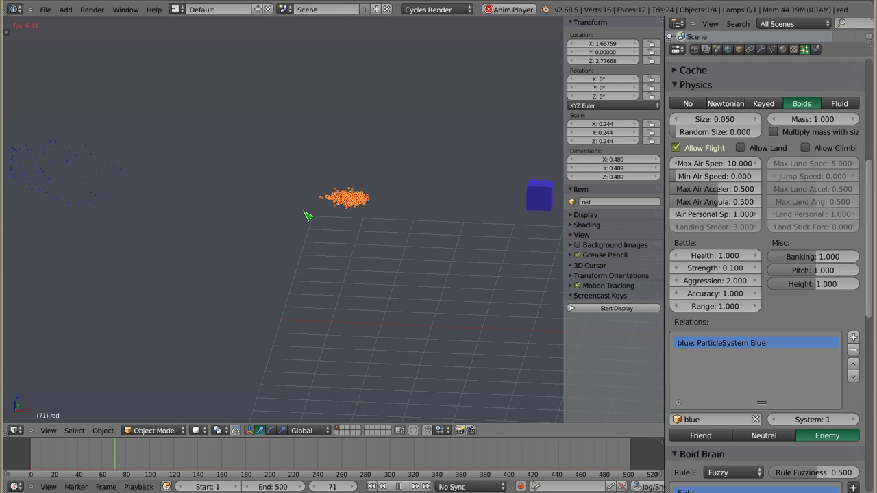
pyautogui.press('Escape')
pyautogui.moveTo(284, 221)
pyautogui.mouseDown(button='middle')
pyautogui.moveTo(211, 206)
pyautogui.moveTo(338, 227)
pyautogui.moveTo(304, 196)
pyautogui.mouseUp(button='middle')
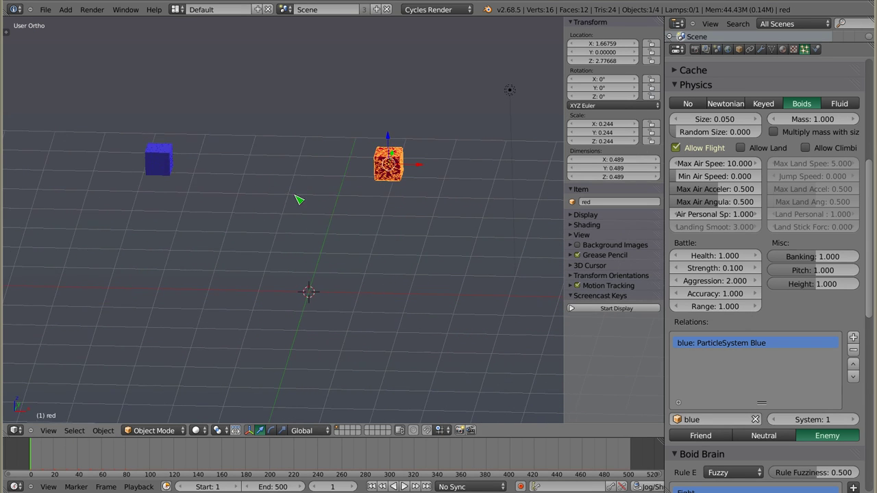
# Give the blue boids battle Health 2.000 and Strength 1.000
pyautogui.rightClick(157, 170)
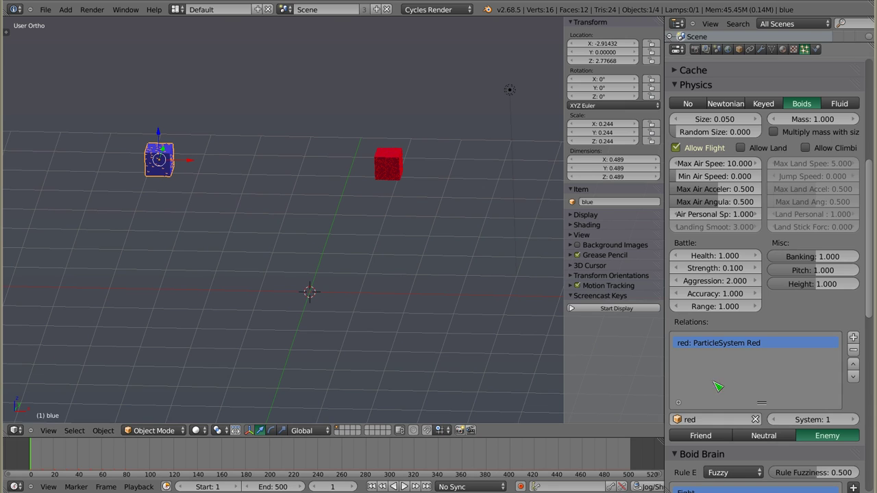
pyautogui.scroll(-4, 719, 383)
pyautogui.scroll(-2, 719, 384)
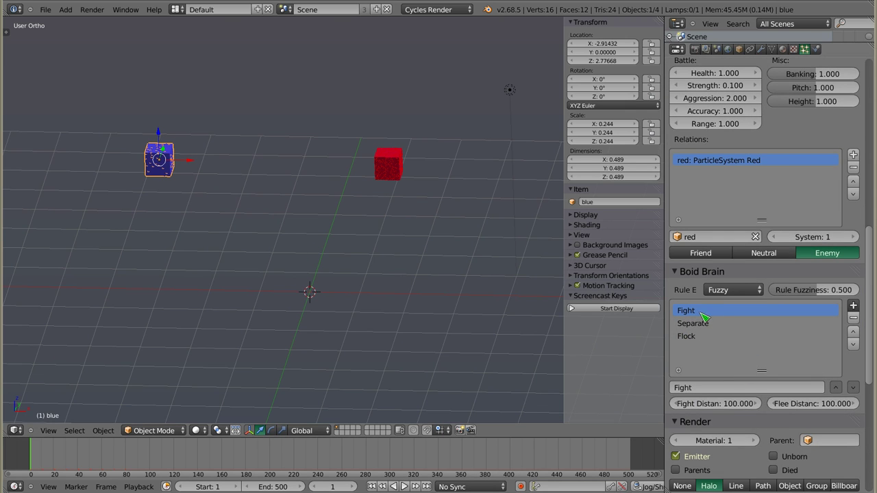
pyautogui.rightClick(395, 167)
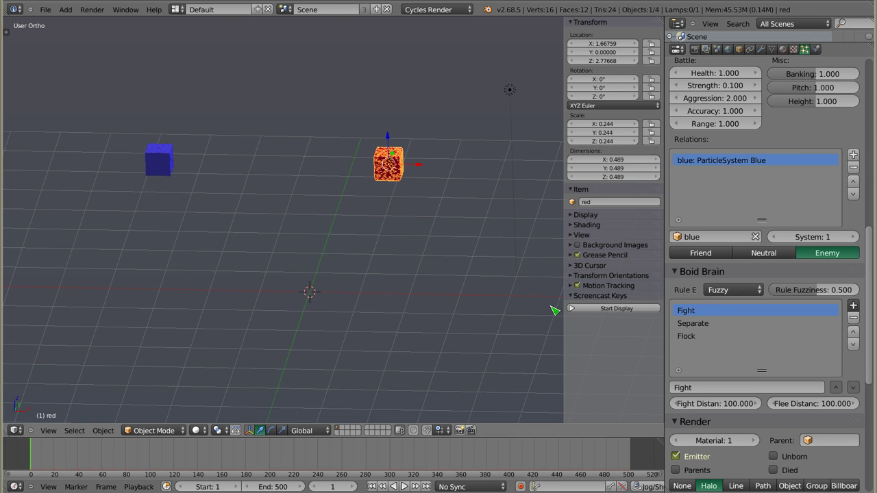
pyautogui.scroll(3, 718, 360)
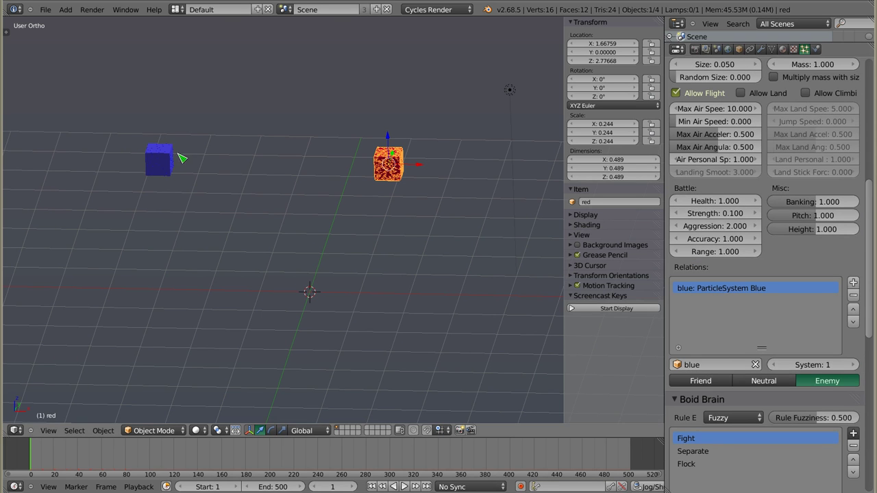
pyautogui.scroll(3, 718, 360)
pyautogui.rightClick(172, 159)
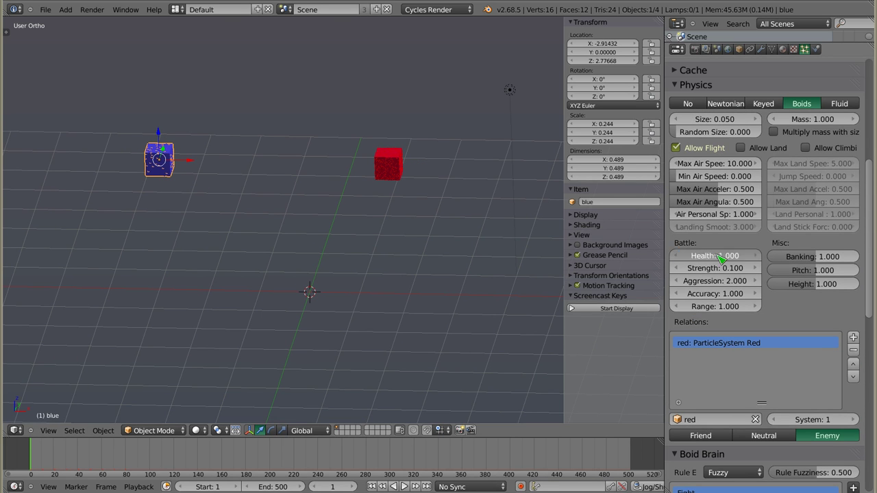
pyautogui.write('2')
pyautogui.press('Return')
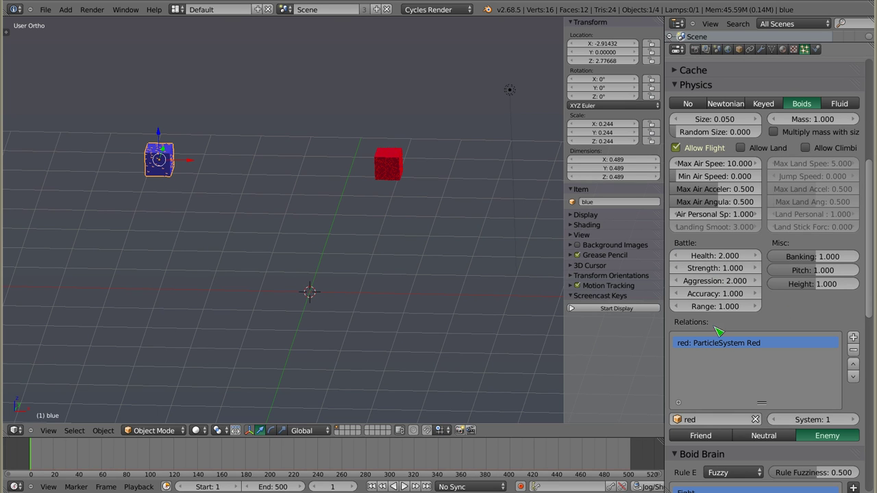
# Replay the fight against the red swarm and rewind to frame 1
pyautogui.hotkey('alt', 'a')
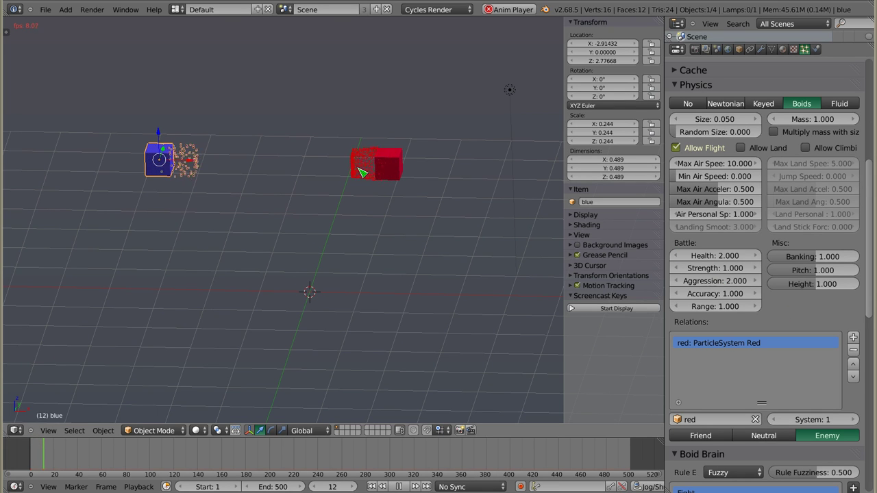
pyautogui.scroll(4, 271, 171)
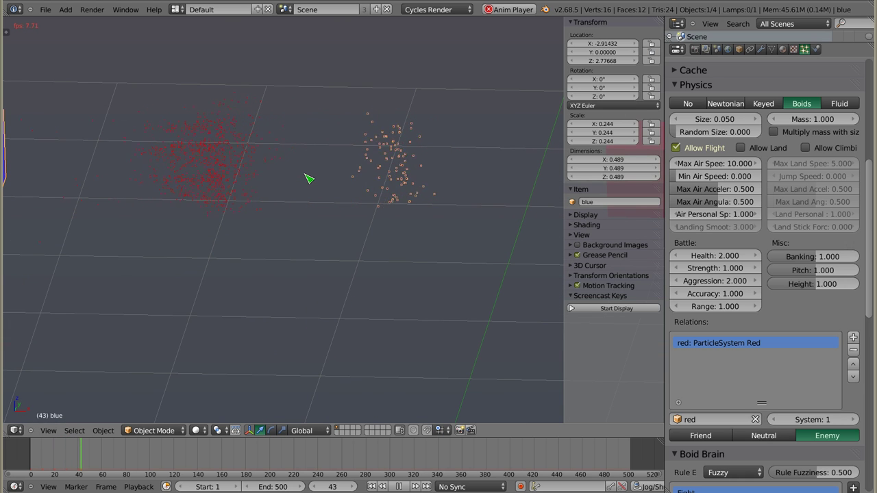
pyautogui.press('Escape')
# Enable Health in the particle Display settings so each boid shows its health value
pyautogui.scroll(-5, 745, 343)
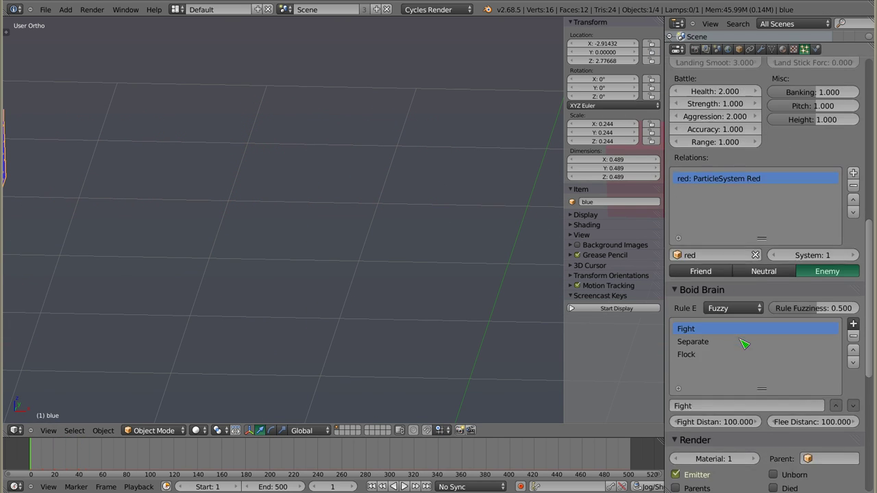
pyautogui.scroll(-7, 744, 339)
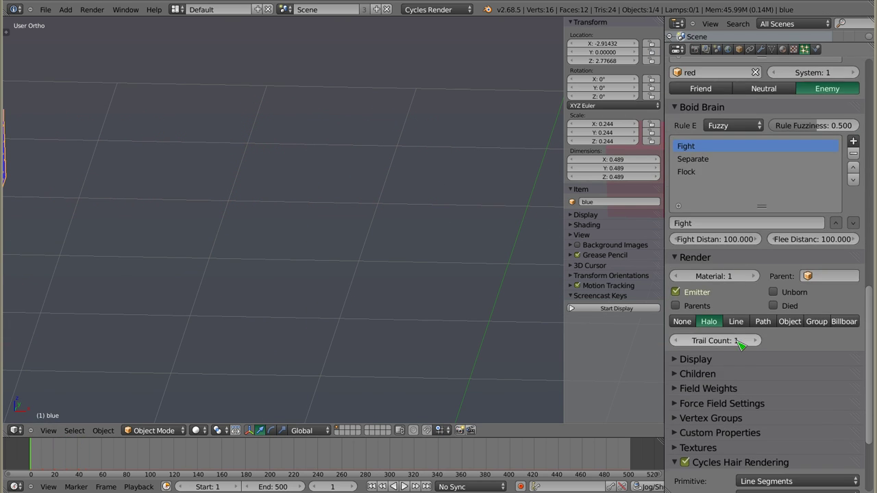
pyautogui.click(677, 361)
pyautogui.scroll(-5, 382, 236)
# With the red cube selected, play the fight to about frame 47
pyautogui.rightClick(468, 218)
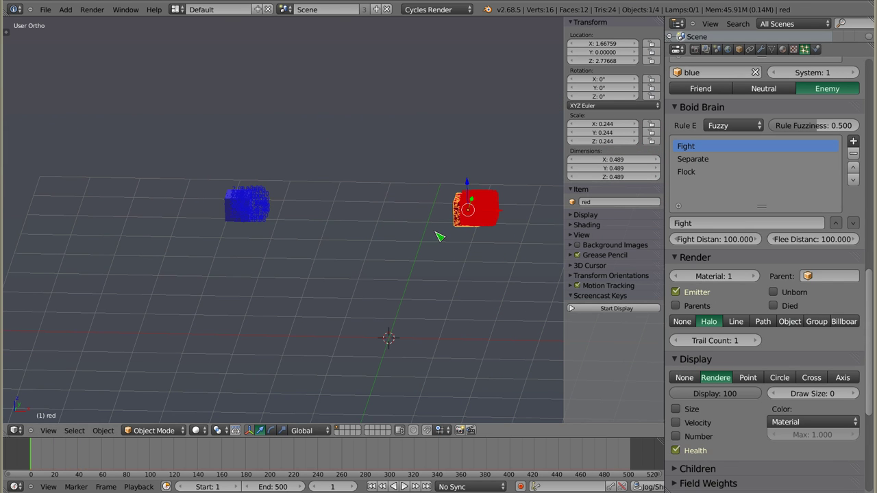
pyautogui.hotkey('alt', 'a')
pyautogui.scroll(6, 362, 213)
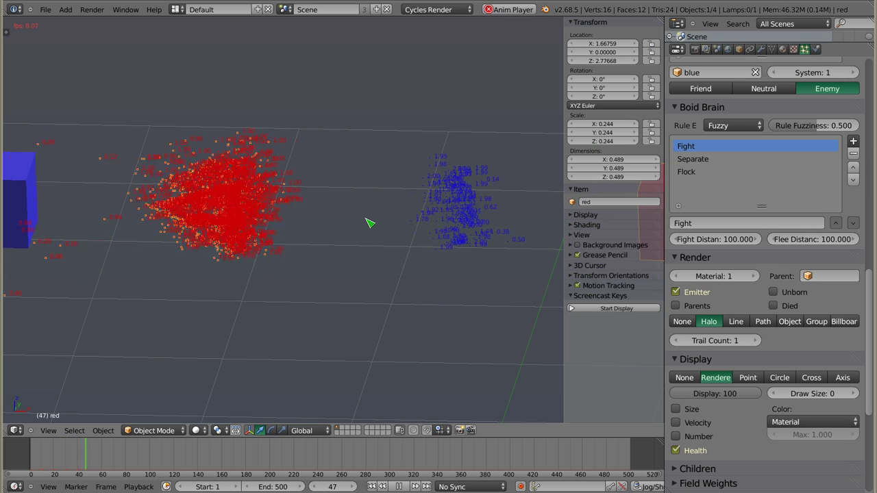
pyautogui.hotkey('alt', 'a')
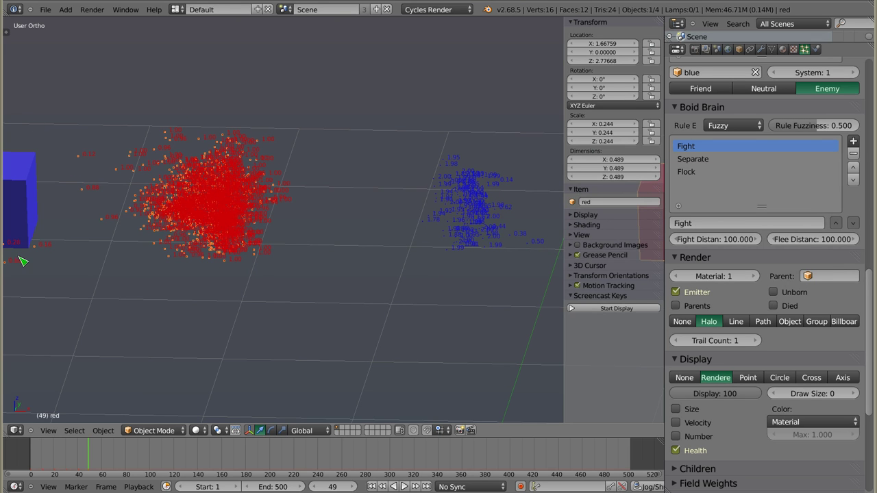
pyautogui.keyDown('shift'); pyautogui.moveTo(110, 217); pyautogui.dragTo(236, 213, button='middle'); pyautogui.keyUp('shift')
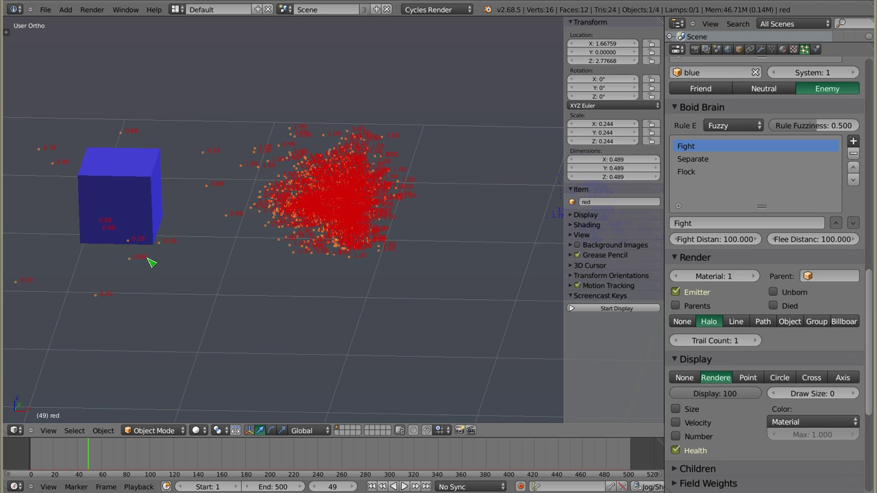
pyautogui.scroll(-3, 226, 245)
pyautogui.scroll(-2, 308, 243)
pyautogui.hotkey('alt', 'a')
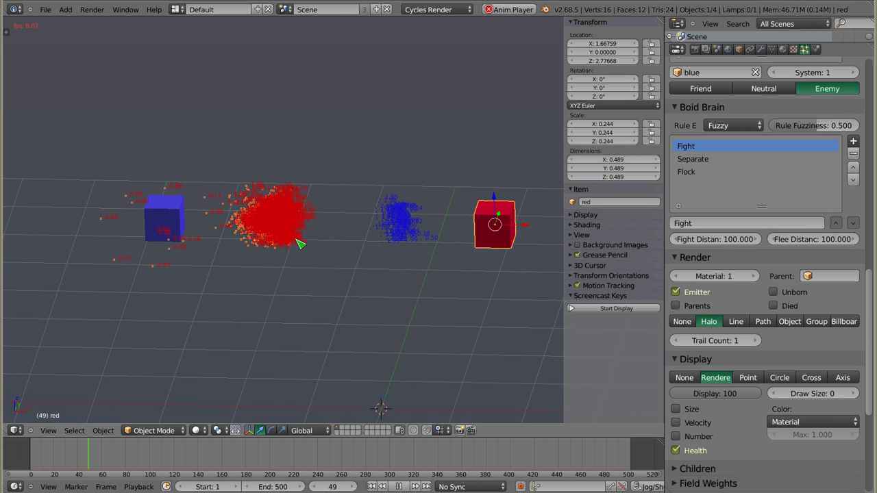
pyautogui.scroll(-3, 291, 246)
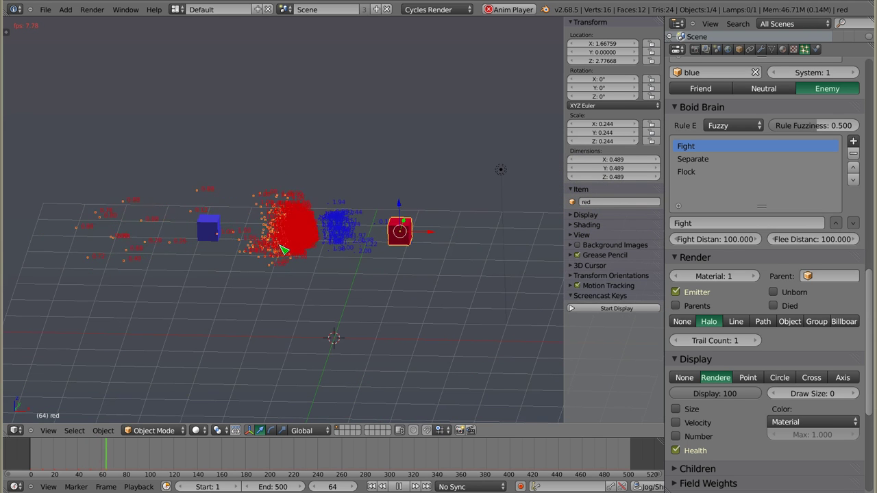
pyautogui.scroll(-2, 283, 248)
pyautogui.moveTo(288, 253)
pyautogui.mouseDown(button='middle')
pyautogui.moveTo(321, 282)
pyautogui.moveTo(394, 305)
pyautogui.mouseUp(button='middle')
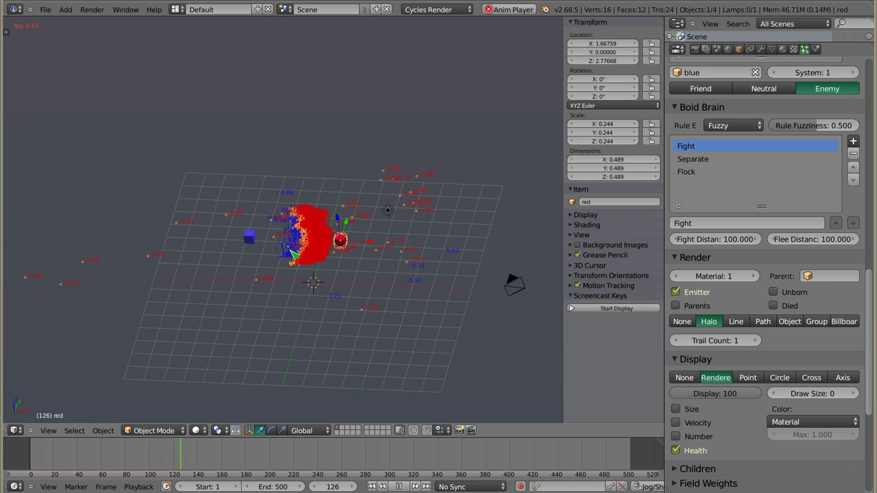
pyautogui.scroll(2, 293, 255)
pyautogui.scroll(2, 293, 254)
pyautogui.scroll(3, 294, 253)
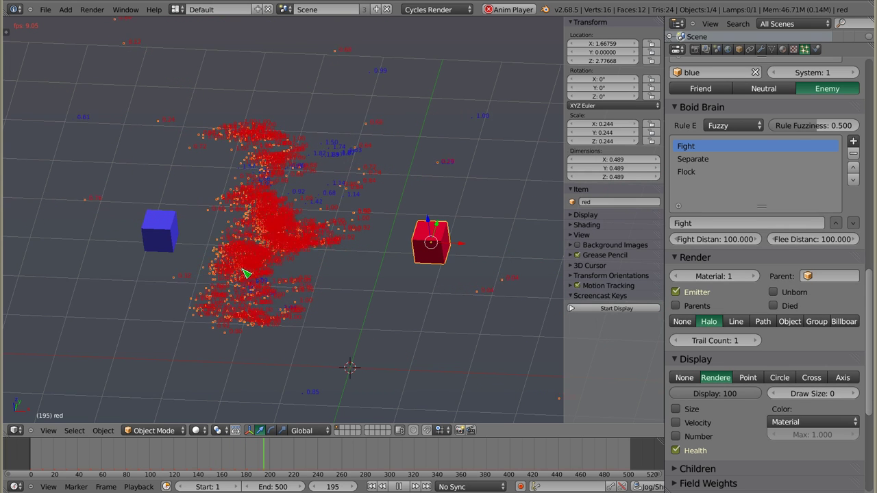
pyautogui.moveTo(251, 256)
pyautogui.mouseDown(button='middle')
pyautogui.moveTo(254, 247)
pyautogui.moveTo(337, 236)
pyautogui.mouseUp(button='middle')
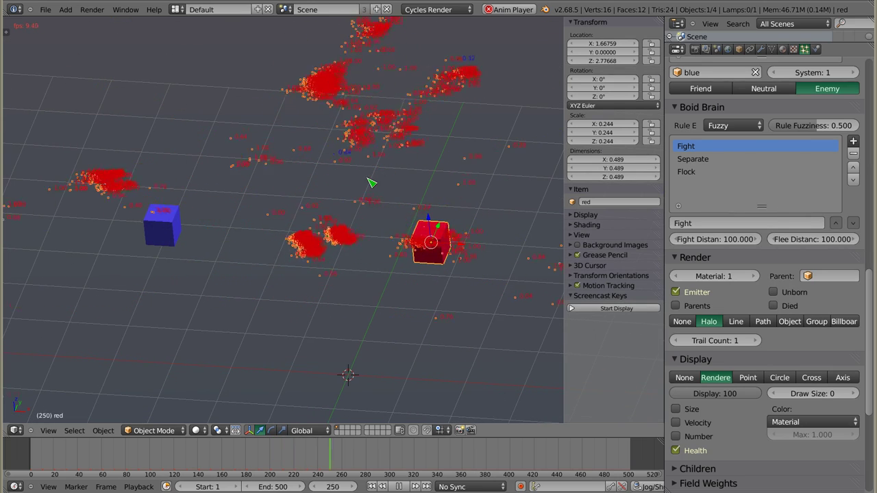
pyautogui.moveTo(359, 160); pyautogui.dragTo(331, 290, button='middle')
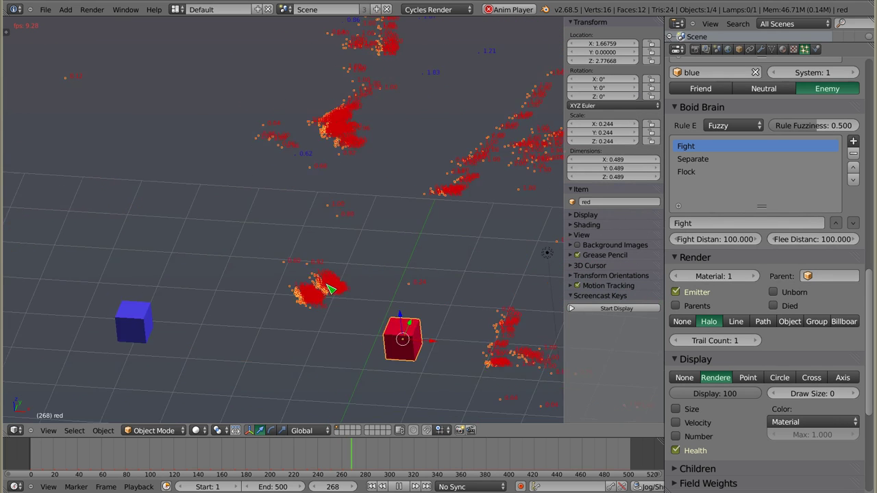
pyautogui.scroll(-4, 347, 253)
pyautogui.scroll(-2, 346, 255)
pyautogui.scroll(-2, 344, 259)
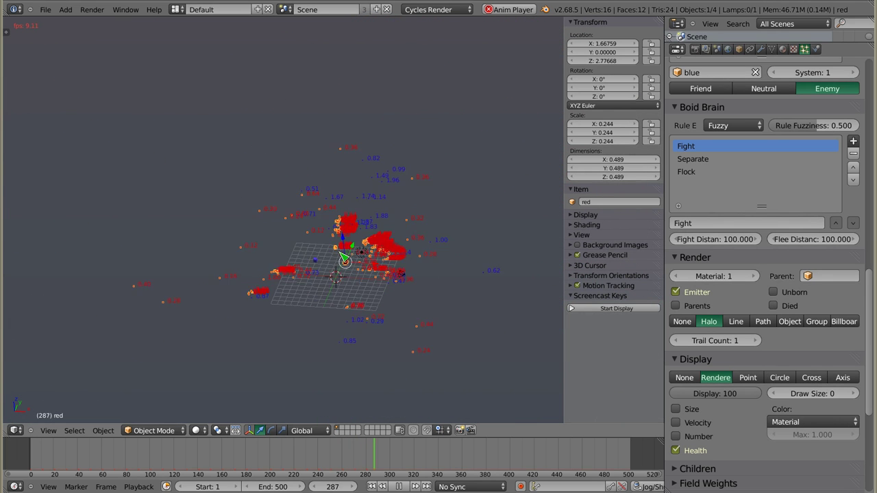
pyautogui.scroll(-2, 332, 257)
pyautogui.moveTo(322, 257); pyautogui.dragTo(322, 214, button='middle')
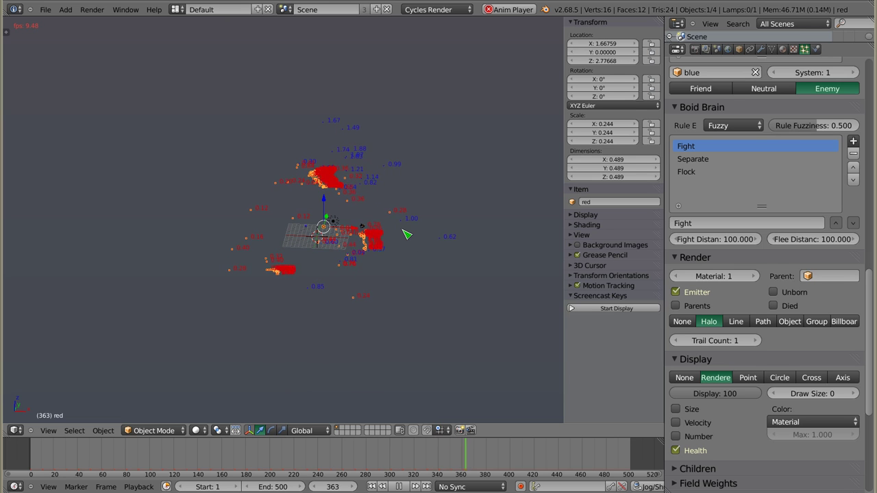
# Stop playback and set the blue boid system's emission Number to 20
pyautogui.press('Escape')
pyautogui.scroll(3, 309, 241)
pyautogui.scroll(3, 322, 226)
pyautogui.scroll(1, 302, 244)
pyautogui.rightClick(257, 227)
pyautogui.scroll(3, 776, 198)
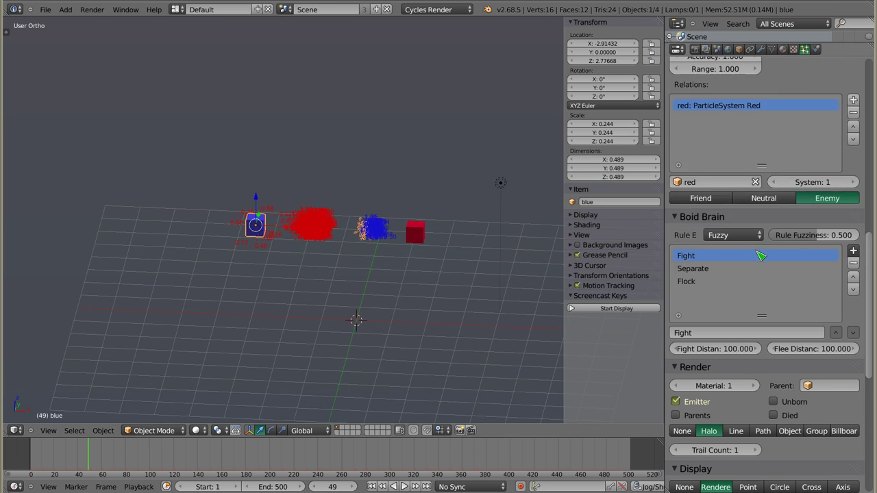
pyautogui.scroll(5, 777, 198)
pyautogui.scroll(5, 776, 198)
pyautogui.scroll(4, 776, 198)
pyautogui.click(766, 202)
pyautogui.write('20')
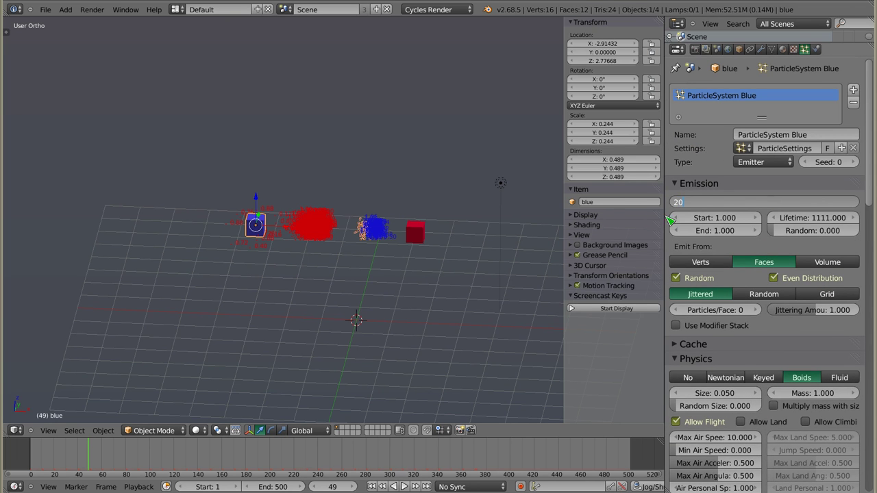
pyautogui.press('Return')
# Set the red boid system's emission Number to 20 as well
pyautogui.rightClick(417, 233)
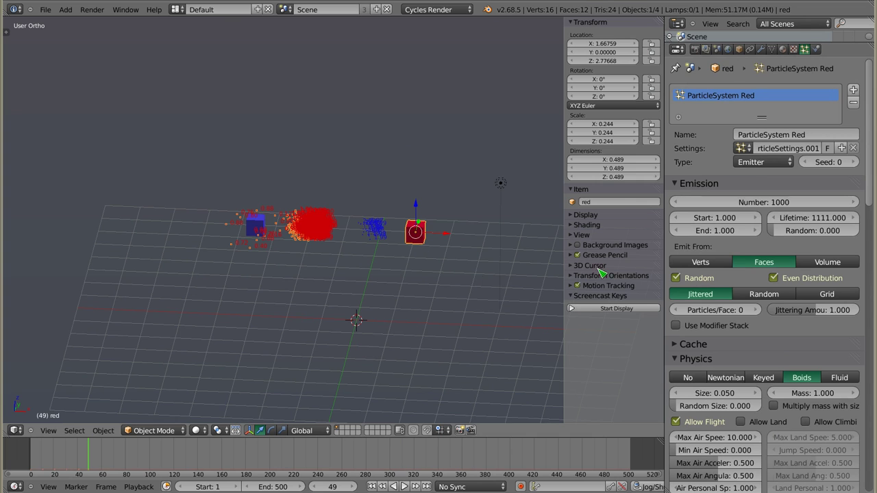
pyautogui.click(759, 203)
pyautogui.press('Return')
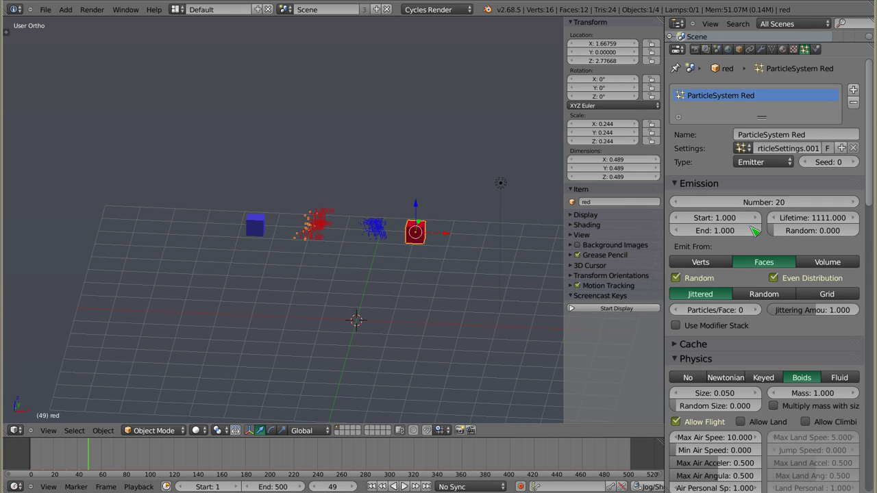
# Replay the 20-per-side fight from the start, then stop at frame 1
pyautogui.scroll(4, 353, 237)
pyautogui.moveTo(352, 237)
pyautogui.keyDown('shift'); pyautogui.mouseDown(button='middle')
pyautogui.moveTo(335, 226)
pyautogui.moveTo(346, 221)
pyautogui.moveTo(286, 241)
pyautogui.mouseUp(button='middle'); pyautogui.keyUp('shift')
pyautogui.hotkey('shift', 'Left')
pyautogui.hotkey('alt', 'a')
pyautogui.scroll(-3, 286, 241)
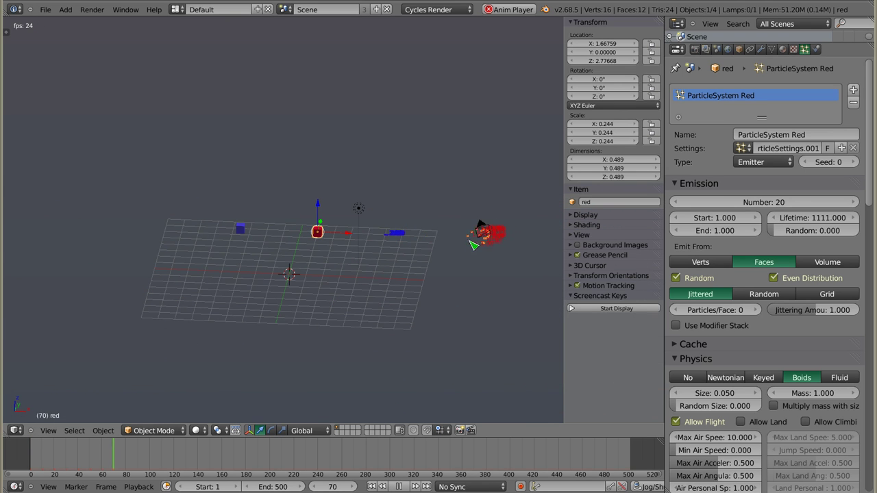
pyautogui.keyDown('shift'); pyautogui.moveTo(446, 249); pyautogui.dragTo(278, 251, button='middle'); pyautogui.keyUp('shift')
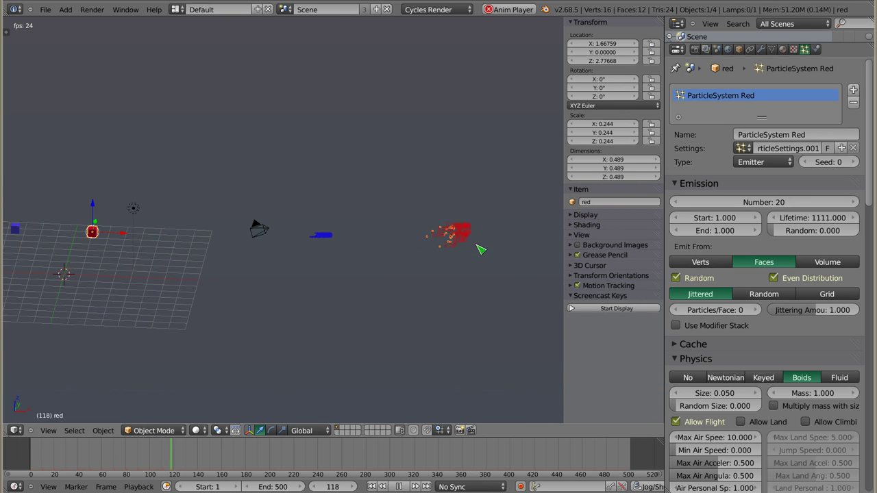
pyautogui.moveTo(452, 251)
pyautogui.mouseDown(button='middle')
pyautogui.moveTo(400, 258)
pyautogui.moveTo(437, 250)
pyautogui.mouseUp(button='middle')
pyautogui.press('Escape')
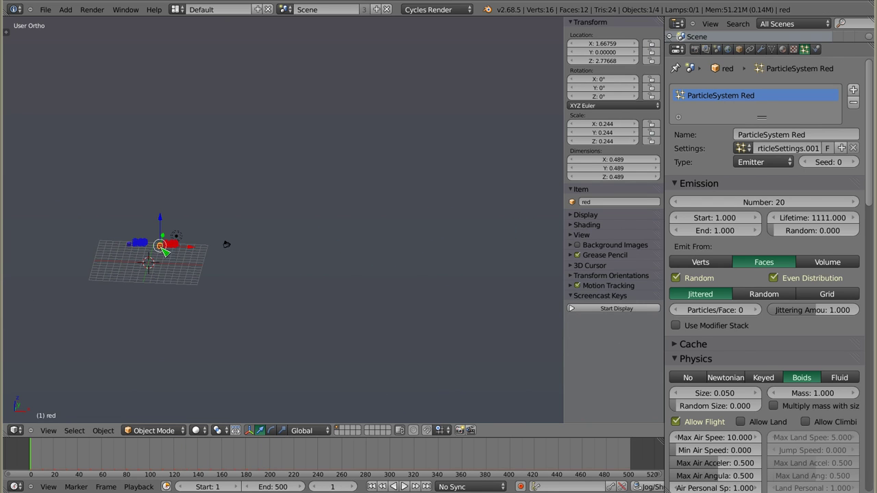
# Give the red boids battle Health 2.0 and Strength 1.0
pyautogui.rightClick(181, 244)
pyautogui.scroll(2, 164, 255)
pyautogui.scroll(3, 268, 240)
pyautogui.scroll(2, 265, 257)
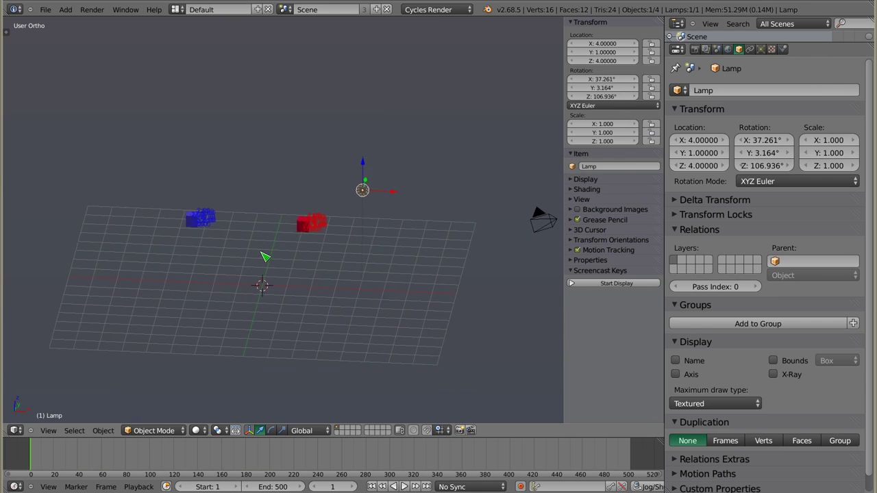
pyautogui.hotkey('ctrl', 'z')
pyautogui.scroll(-4, 716, 302)
pyautogui.scroll(-5, 720, 298)
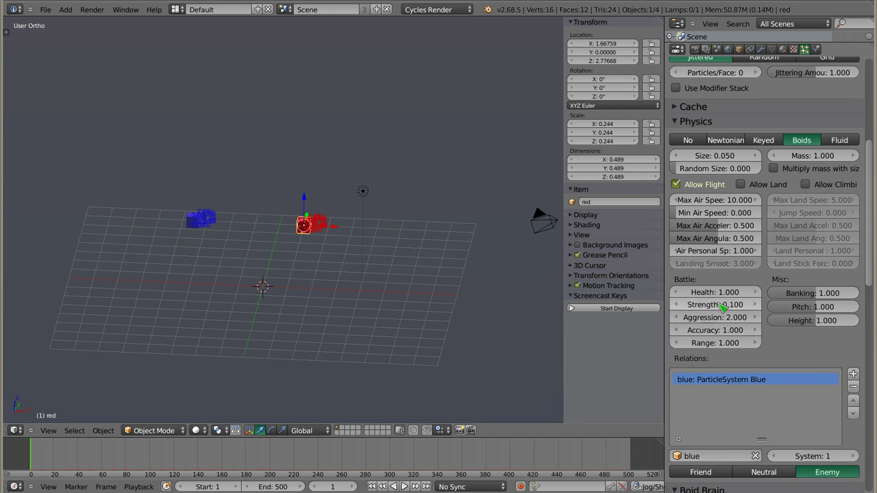
pyautogui.click(720, 294)
pyautogui.write('2')
pyautogui.press('Return')
pyautogui.click(720, 305)
pyautogui.write('1')
pyautogui.press('Return')
# Select the blue emitter and play the battle past frame 470 until it loops
pyautogui.rightClick(204, 229)
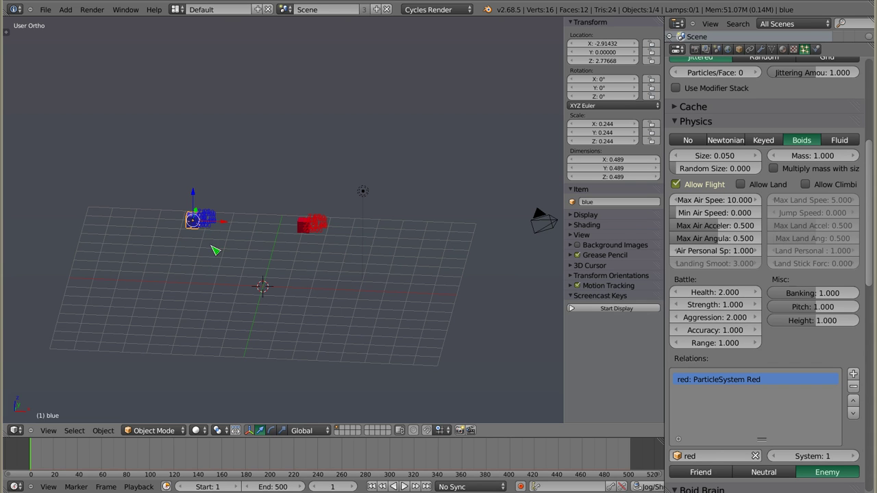
pyautogui.hotkey('alt', 'a')
pyautogui.scroll(4, 261, 233)
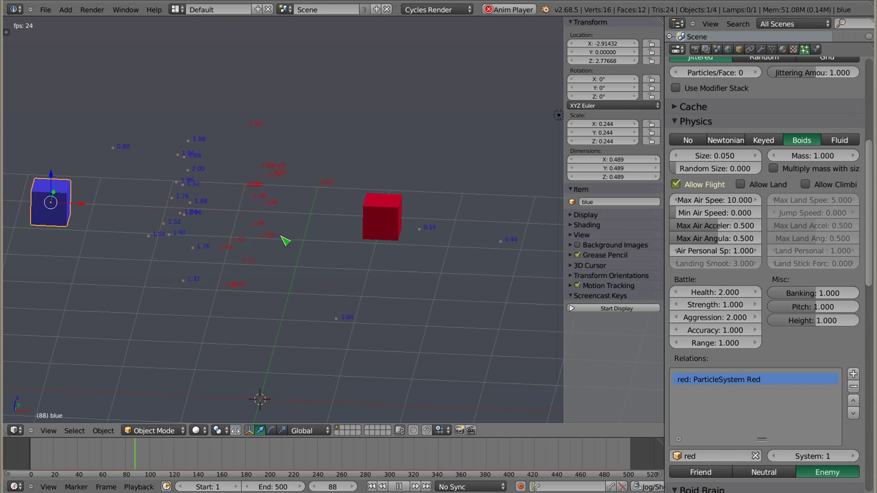
pyautogui.moveTo(285, 240); pyautogui.dragTo(319, 255, button='middle')
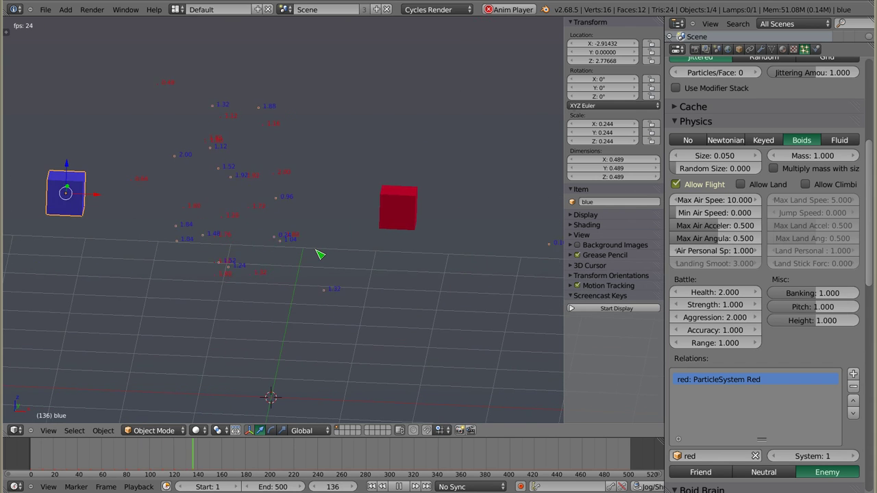
pyautogui.scroll(-4, 342, 264)
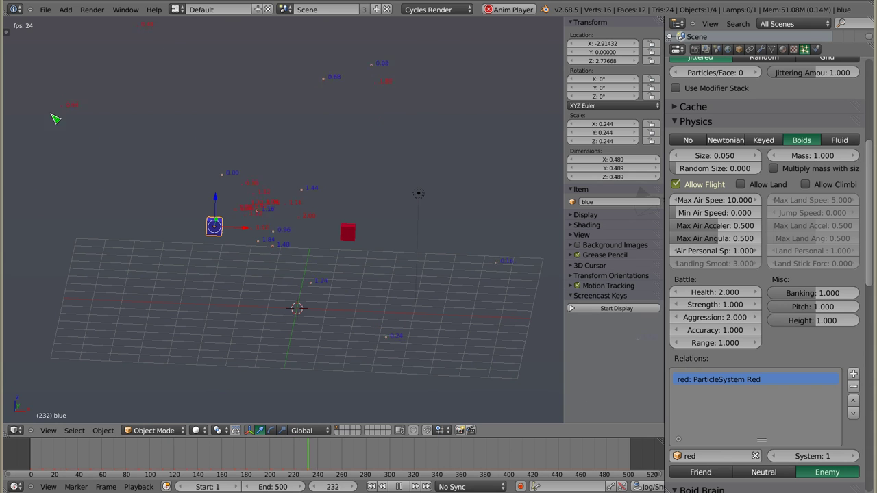
pyautogui.scroll(-5, 278, 259)
pyautogui.scroll(-3, 274, 233)
pyautogui.scroll(-2, 270, 199)
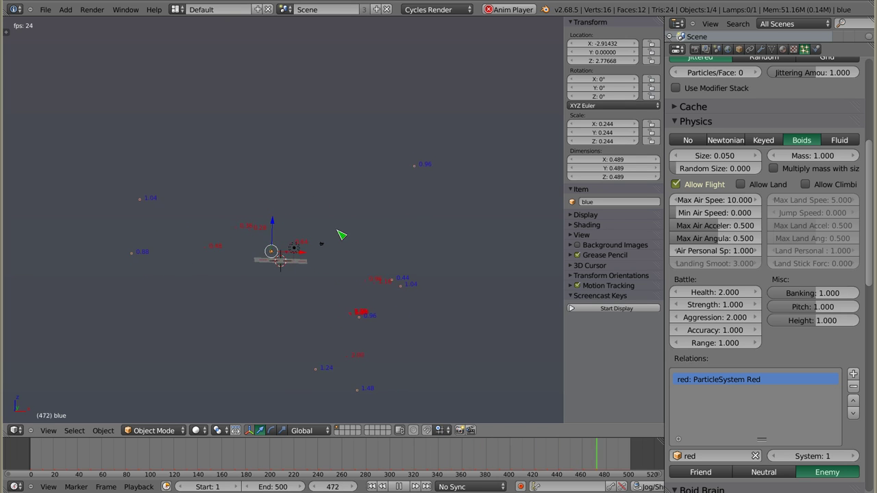
pyautogui.keyDown('shift'); pyautogui.moveTo(325, 307); pyautogui.dragTo(338, 233, button='middle'); pyautogui.keyUp('shift')
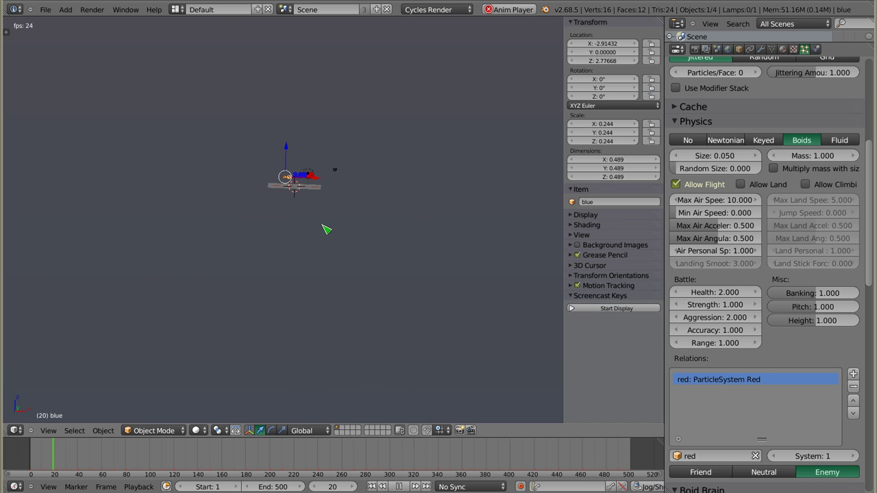
# Replay the boid battle up to frame 388, then stop and rewind to frame 1
pyautogui.press('Escape')
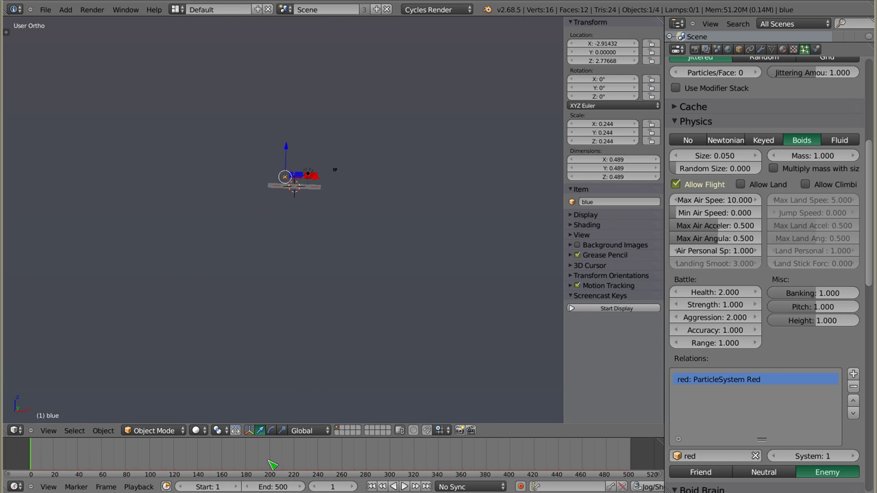
pyautogui.hotkey('alt', 'a')
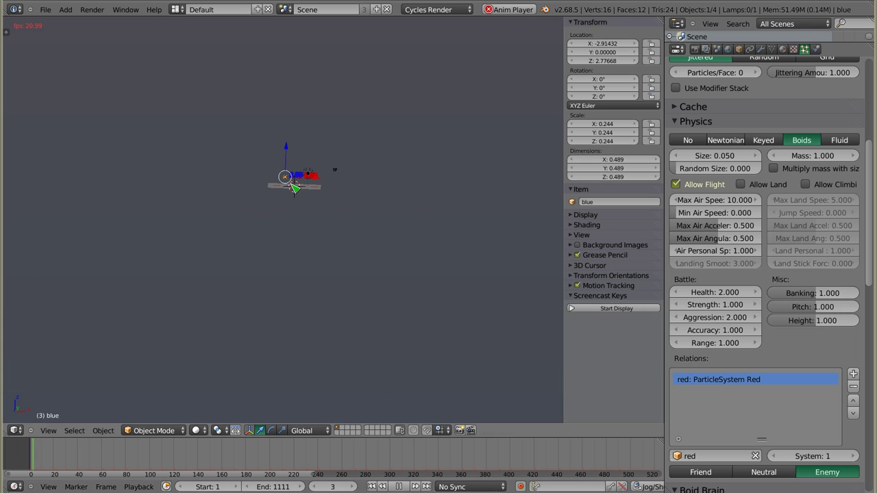
pyautogui.moveTo(304, 194)
pyautogui.mouseDown(button='middle')
pyautogui.moveTo(281, 240)
pyautogui.moveTo(396, 240)
pyautogui.moveTo(349, 215)
pyautogui.moveTo(196, 176)
pyautogui.moveTo(312, 209)
pyautogui.mouseUp(button='middle')
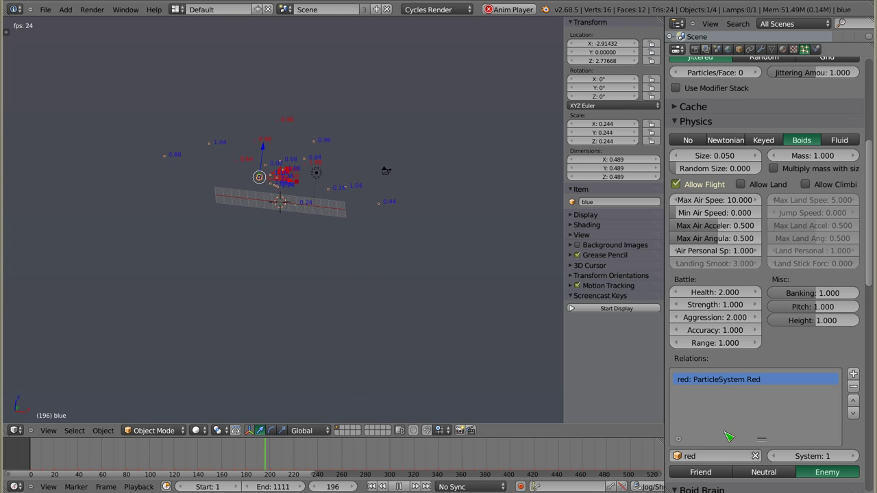
pyautogui.scroll(-2, 702, 419)
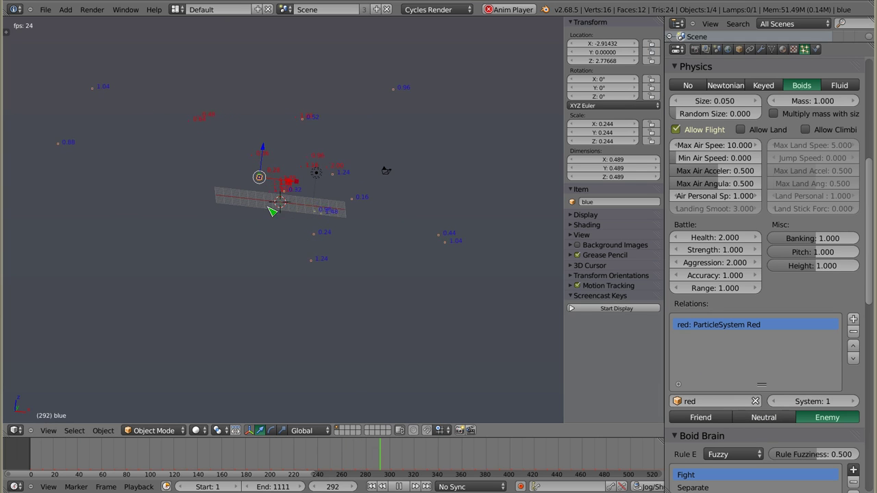
pyautogui.keyDown('shift'); pyautogui.moveTo(287, 221); pyautogui.dragTo(315, 251, button='middle'); pyautogui.keyUp('shift')
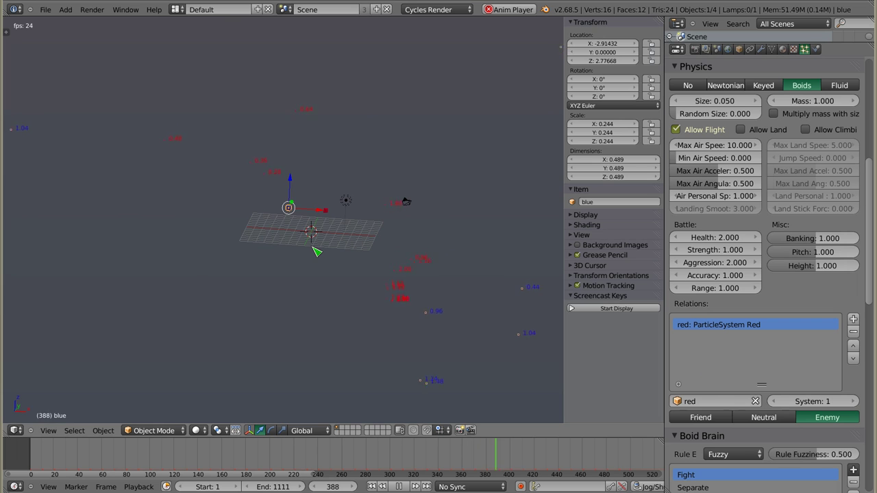
pyautogui.press('Escape')
pyautogui.moveTo(286, 272)
pyautogui.mouseDown(button='middle')
pyautogui.moveTo(274, 248)
pyautogui.moveTo(270, 294)
pyautogui.moveTo(270, 280)
pyautogui.mouseUp(button='middle')
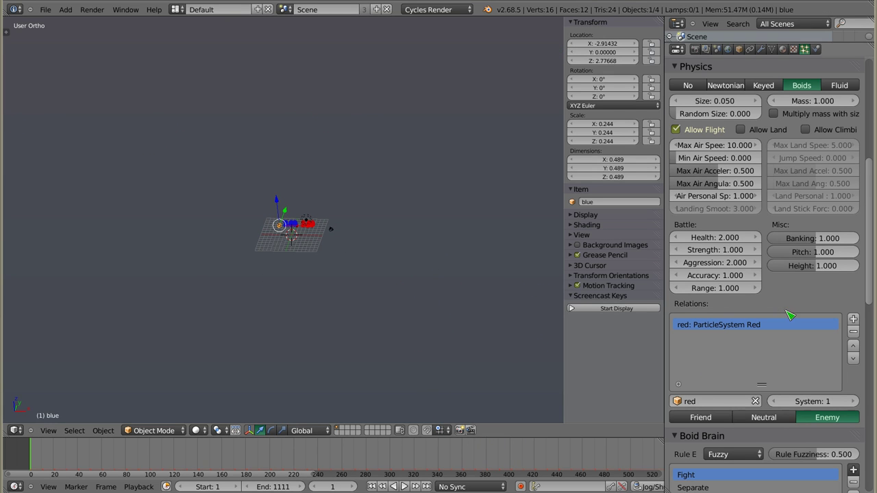
# Delete the red emitter cube
pyautogui.scroll(-3, 786, 299)
pyautogui.scroll(-2, 786, 299)
pyautogui.scroll(4, 372, 231)
pyautogui.scroll(5, 407, 210)
pyautogui.rightClick(426, 183)
pyautogui.press('Delete')
# Replace the blue boids' Fight rule with a Goal rule and test-play it
pyautogui.rightClick(308, 186)
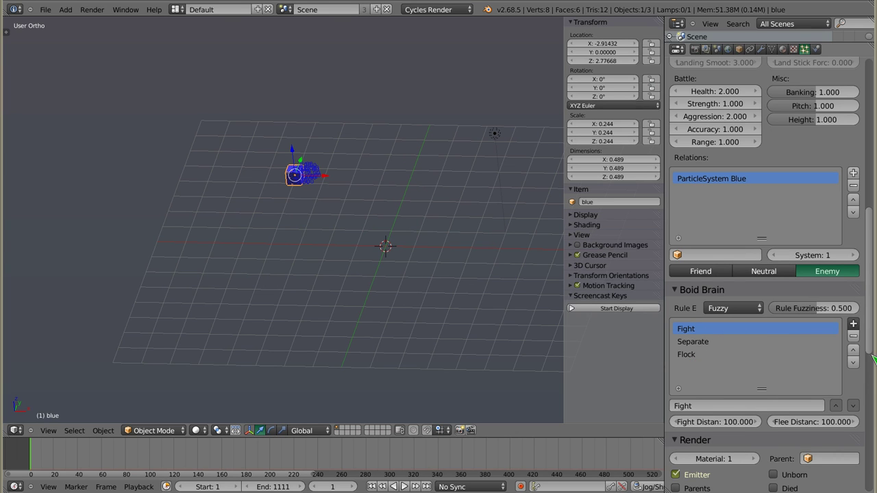
pyautogui.click(856, 337)
pyautogui.click(853, 324)
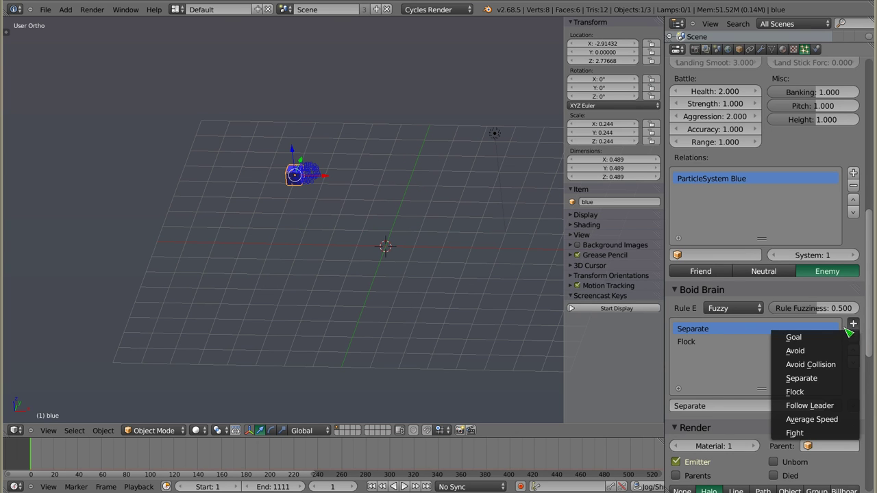
pyautogui.click(812, 345)
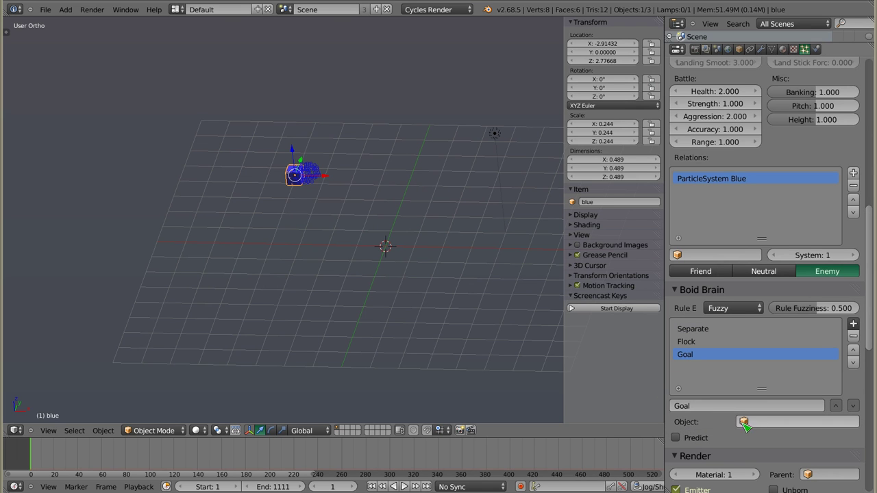
pyautogui.hotkey('alt', 'a')
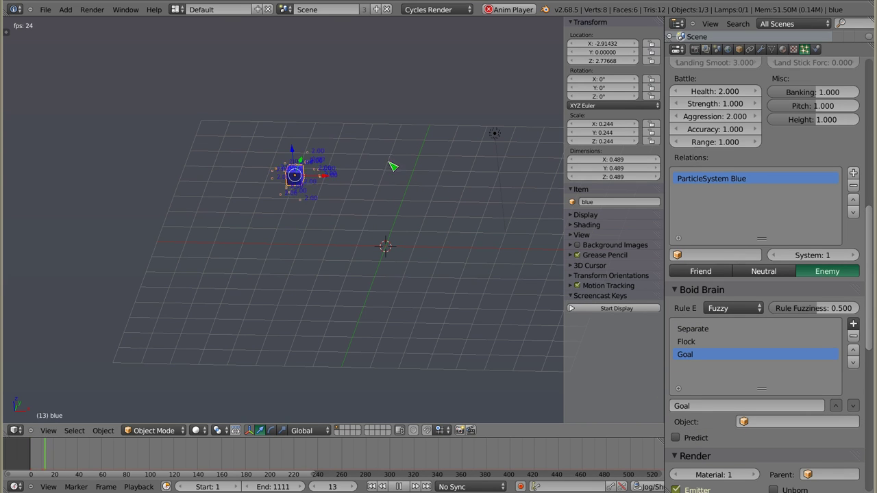
pyautogui.press('Escape')
pyautogui.hotkey('shift', 'a')
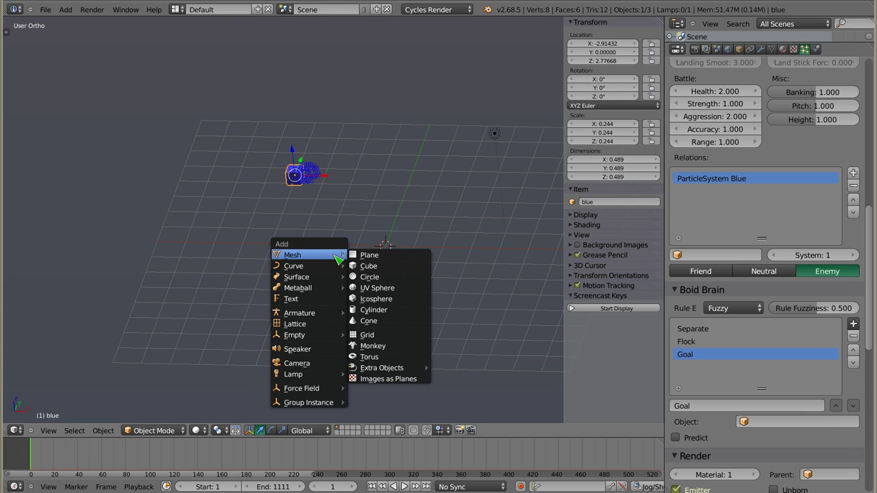
# Add a cylinder at the origin scaled down to about 0.209
pyautogui.click(386, 312)
pyautogui.press('s')
pyautogui.click(406, 257)
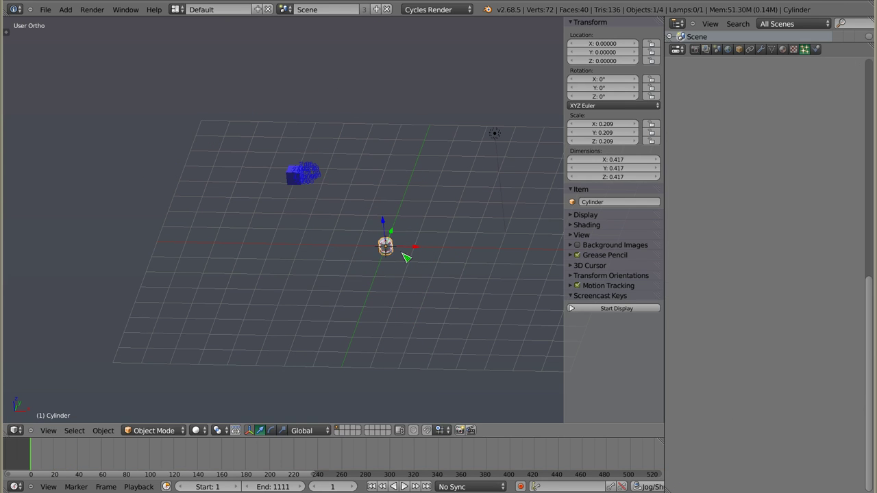
# Set the blue boids' Goal rule target object to Cylinder
pyautogui.click(297, 184)
pyautogui.hotkey('ctrl', 'z')
pyautogui.hotkey('ctrl', 'z')
pyautogui.click(302, 183)
pyautogui.click(745, 421)
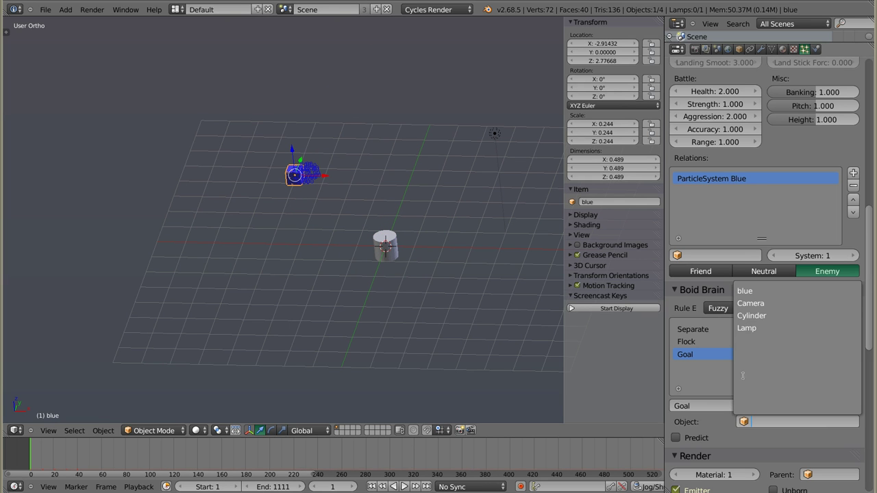
pyautogui.click(755, 316)
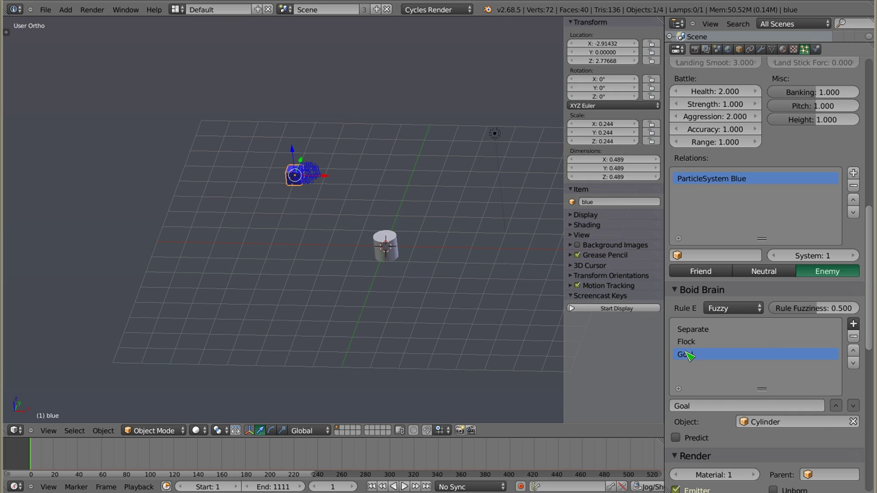
# Play the animation to about frame 112 and rewind to frame 1
pyautogui.hotkey('alt', 'a')
pyautogui.moveTo(303, 237); pyautogui.dragTo(363, 305, button='middle')
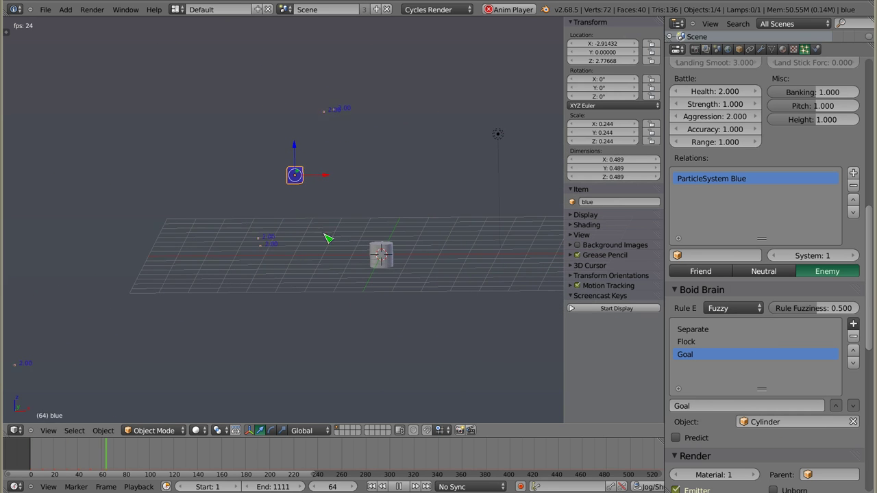
pyautogui.moveTo(290, 200)
pyautogui.mouseDown(button='middle')
pyautogui.moveTo(292, 271)
pyautogui.moveTo(281, 240)
pyautogui.mouseUp(button='middle')
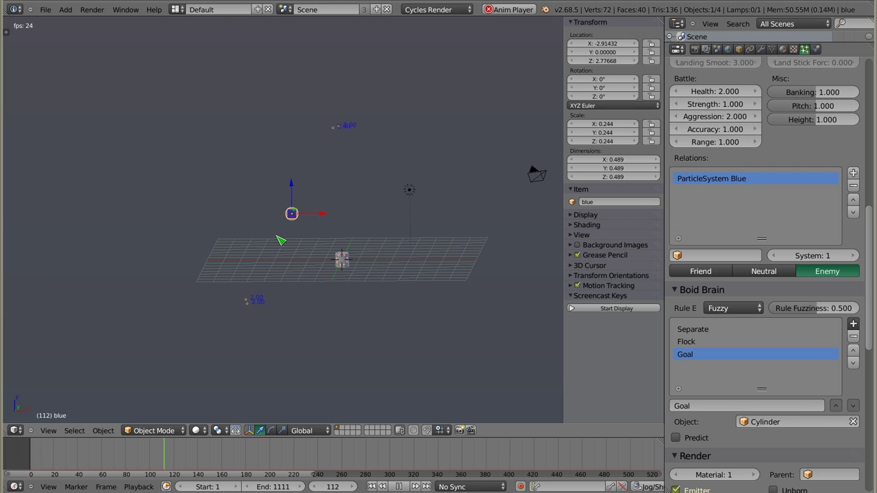
pyautogui.press('Escape')
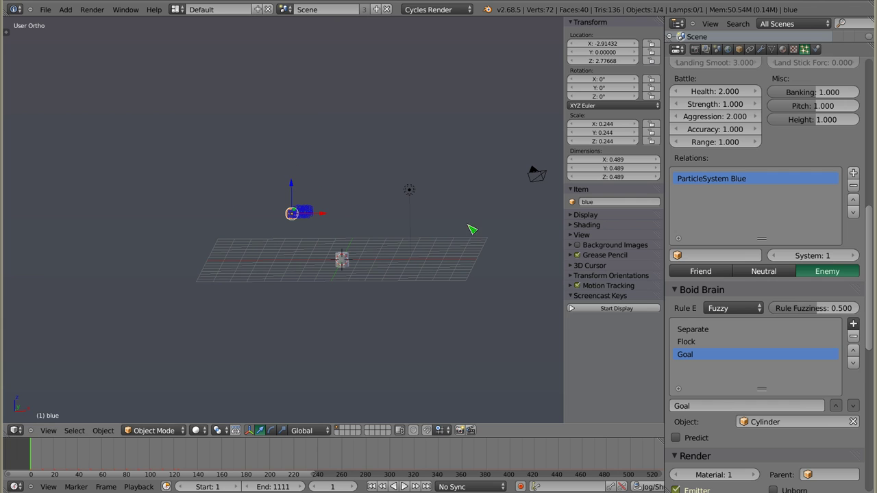
# Remove the ParticleSystem Blue relation and start playback
pyautogui.click(853, 186)
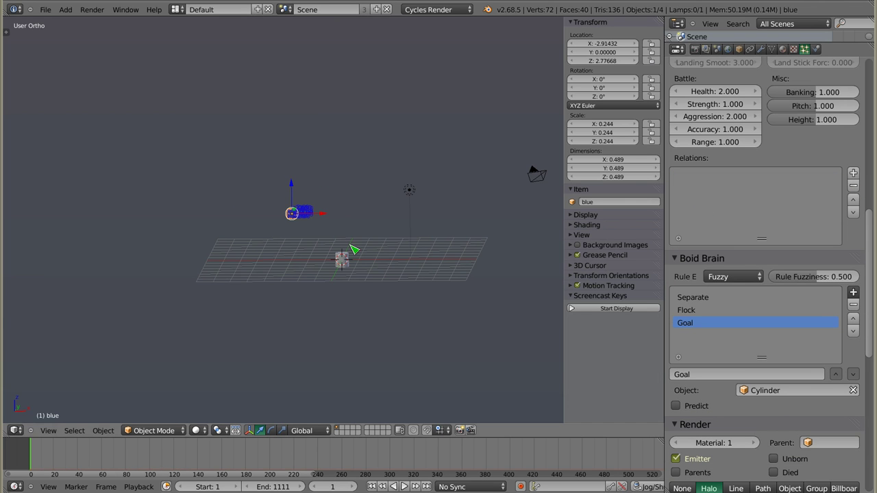
pyautogui.hotkey('alt', 'a')
pyautogui.scroll(3, 307, 245)
pyautogui.moveTo(308, 204); pyautogui.dragTo(413, 297, button='middle')
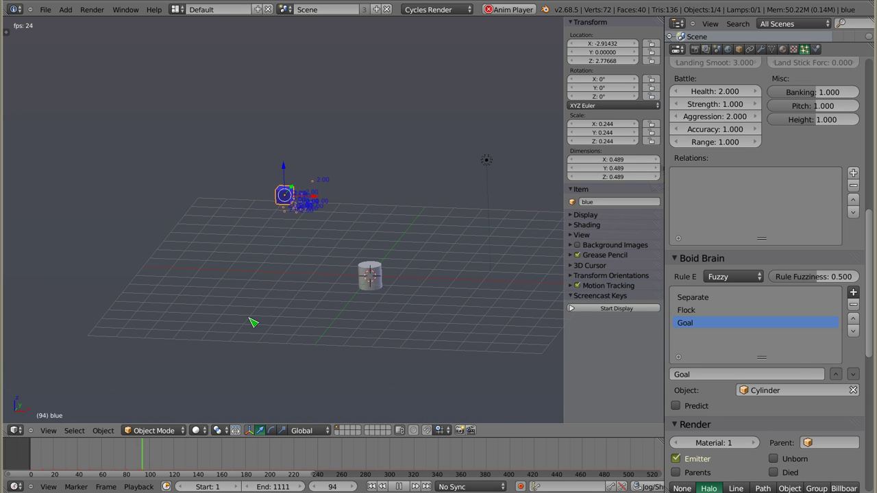
pyautogui.moveTo(342, 270)
pyautogui.mouseDown(button='middle')
pyautogui.moveTo(362, 252)
pyautogui.moveTo(367, 211)
pyautogui.mouseUp(button='middle')
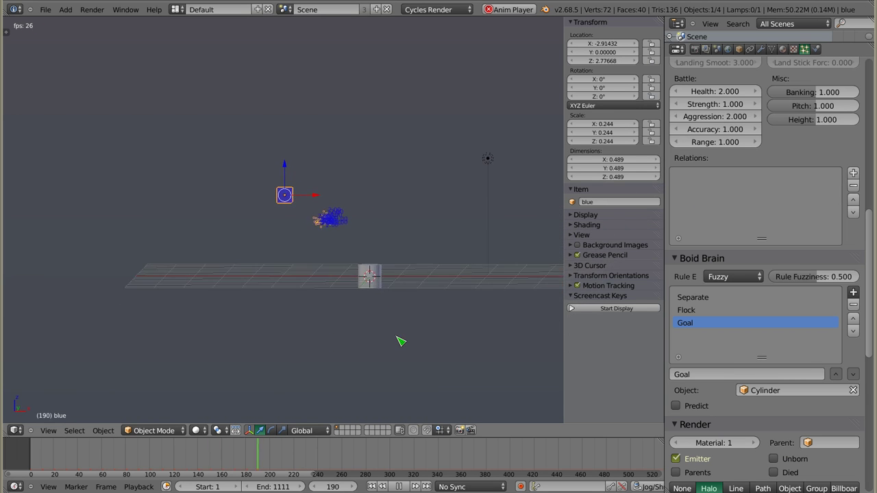
# Move the cylinder left of the grid centre and check the blue emitter's boid rules
pyautogui.rightClick(377, 284)
pyautogui.press('g')
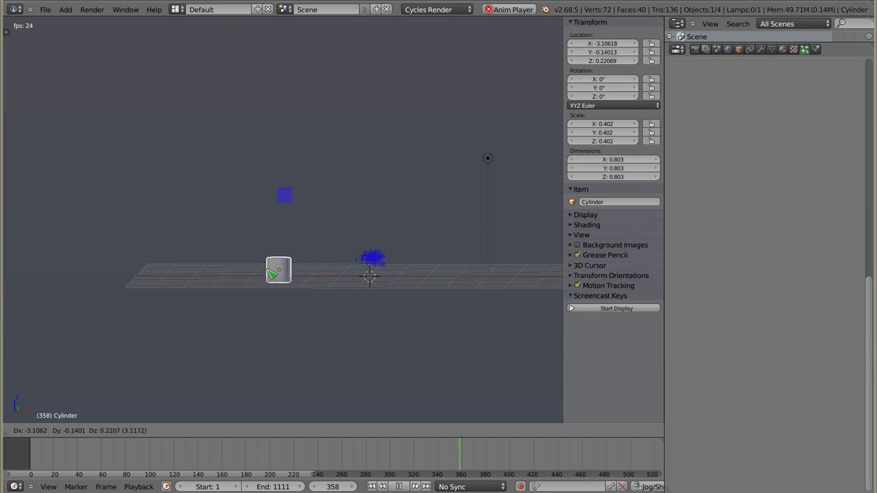
pyautogui.click(238, 334)
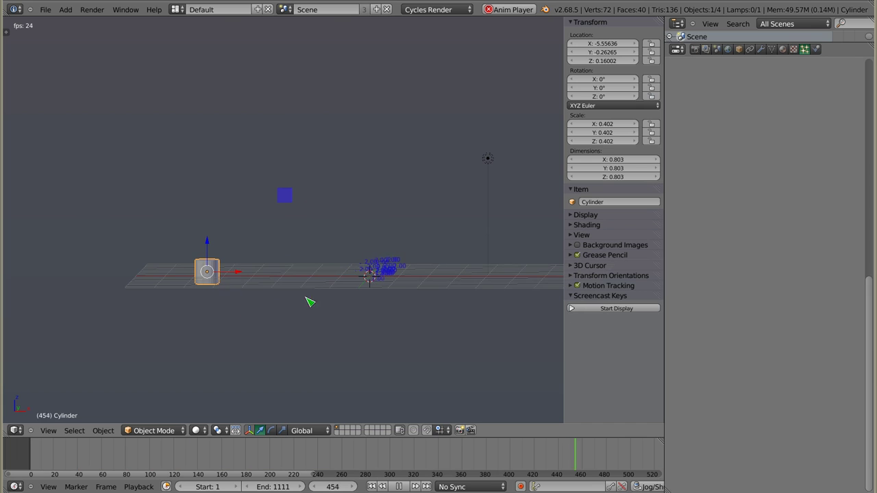
pyautogui.moveTo(383, 293)
pyautogui.mouseDown(button='middle')
pyautogui.moveTo(336, 285)
pyautogui.moveTo(334, 295)
pyautogui.moveTo(312, 285)
pyautogui.mouseUp(button='middle')
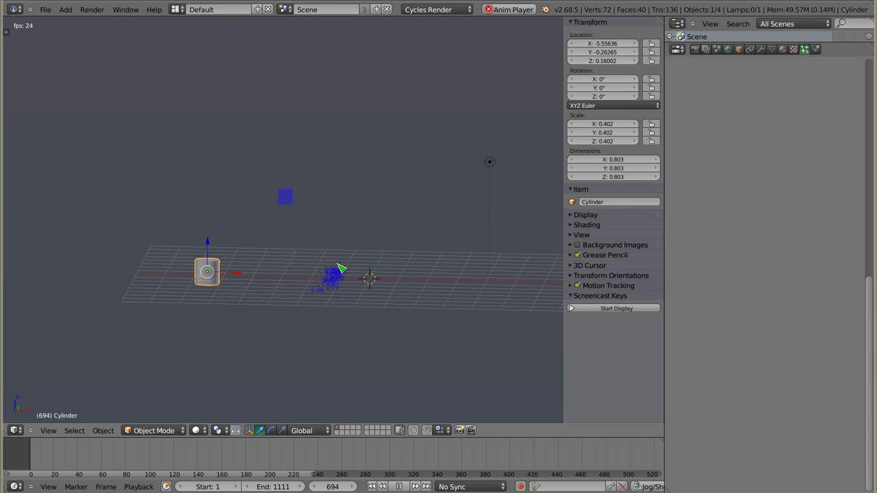
pyautogui.rightClick(287, 210)
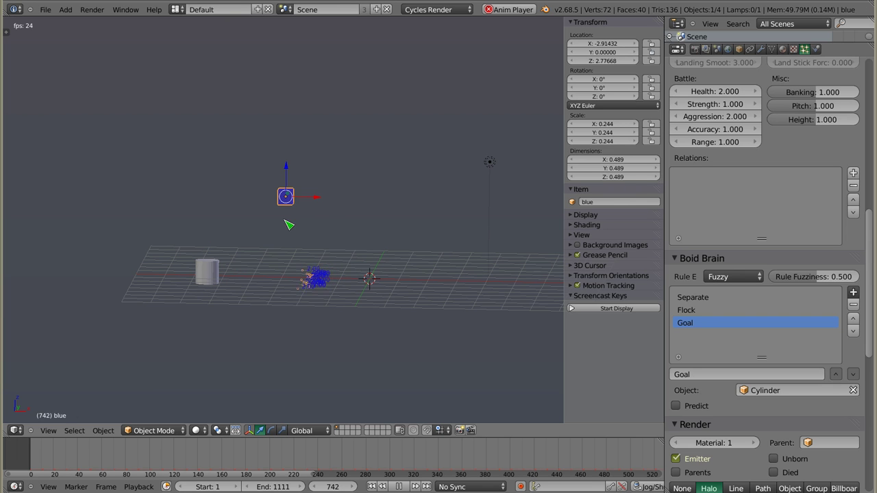
pyautogui.click(699, 300)
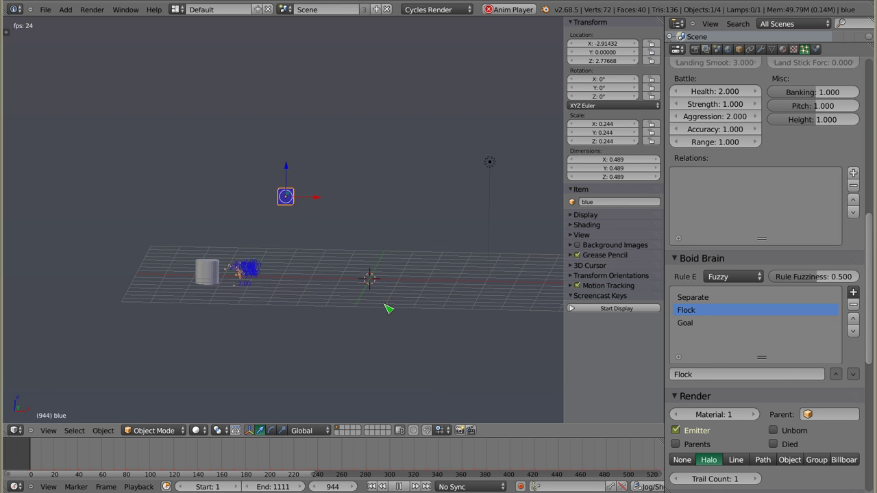
pyautogui.rightClick(211, 274)
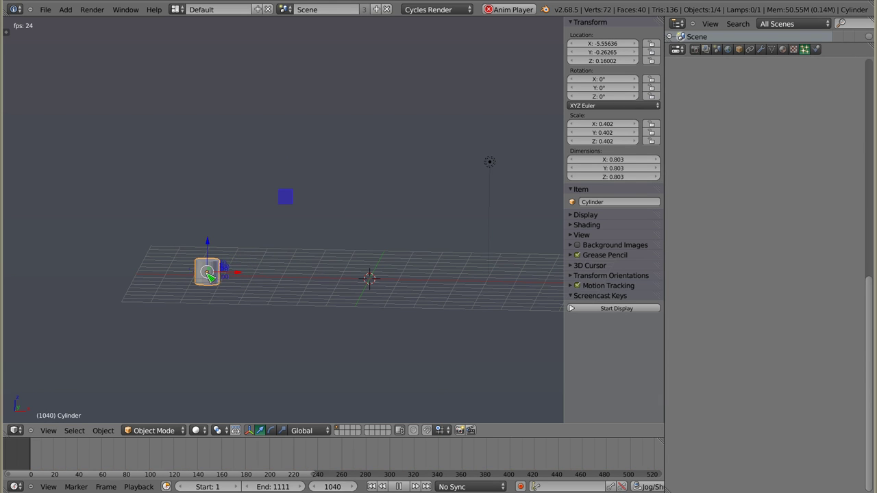
pyautogui.rightClick(286, 200)
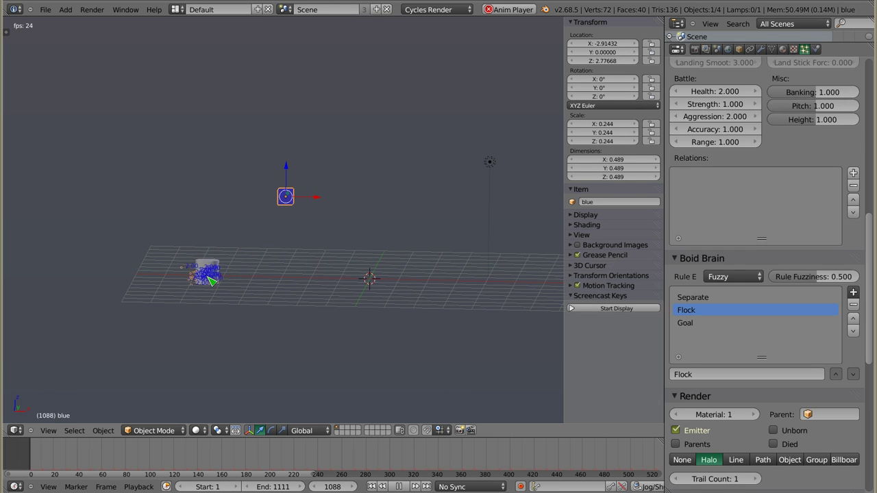
# Put the Goal rule ahead of Separate and Flock, then replay from frame 1
pyautogui.click(699, 325)
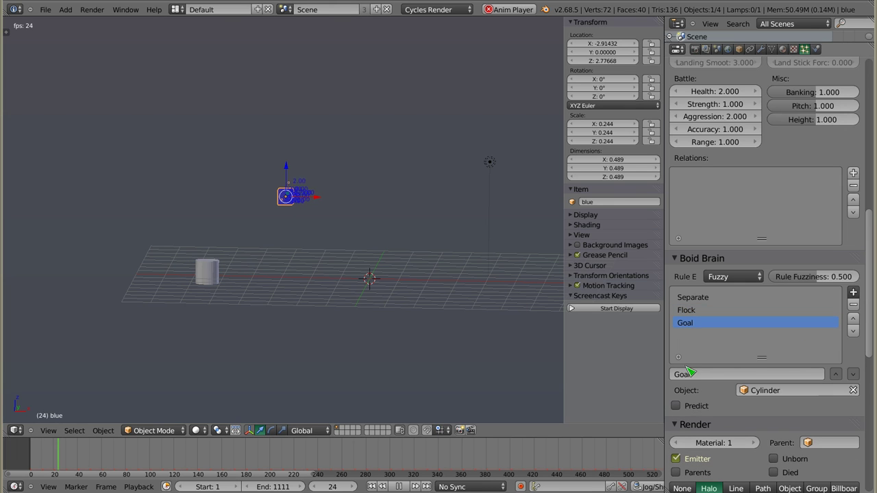
pyautogui.press('Escape')
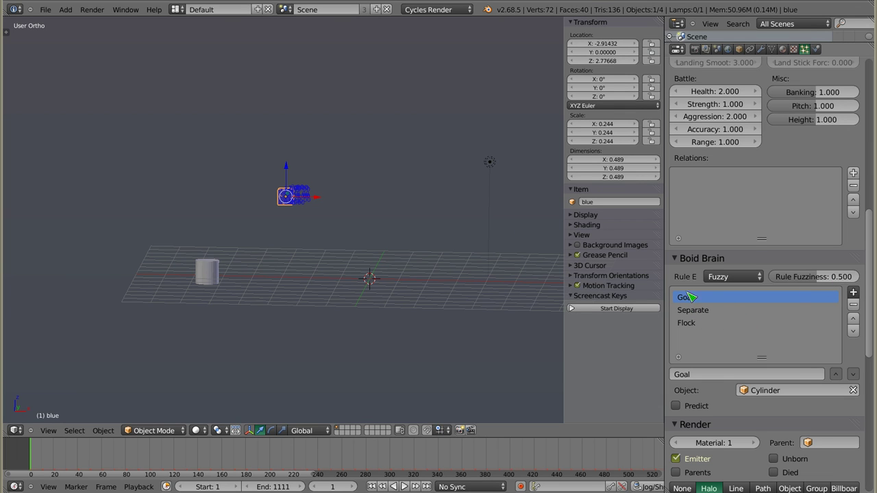
pyautogui.hotkey('alt', 'a')
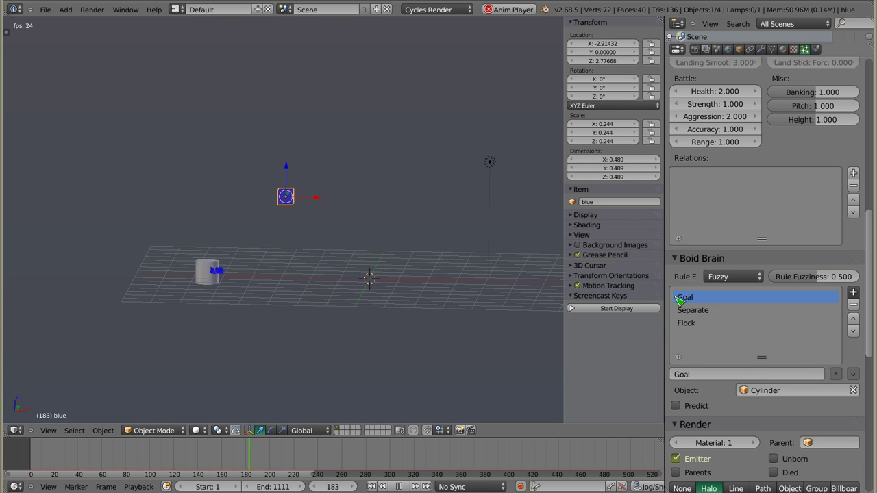
# Zoom around in wireframe shading to select the goal cylinder, then return to solid shading
pyautogui.press('z')
pyautogui.scroll(4, 211, 288)
pyautogui.scroll(1, 209, 281)
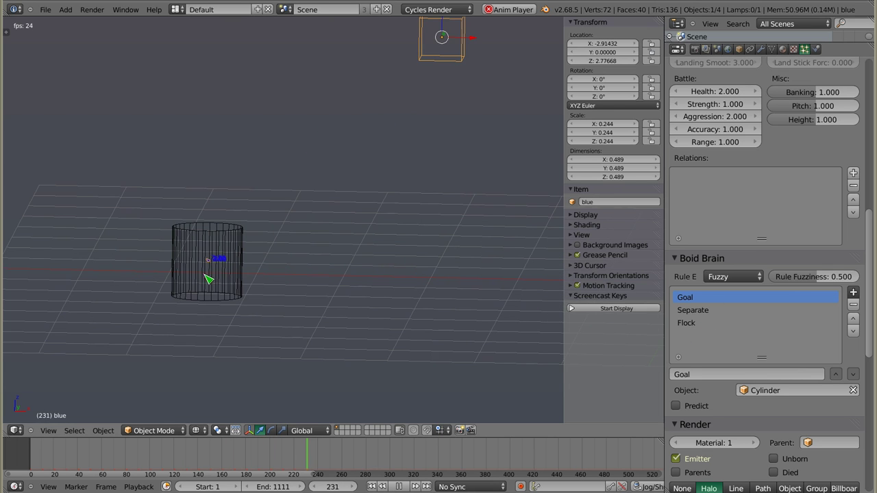
pyautogui.scroll(5, 211, 267)
pyautogui.scroll(5, 212, 266)
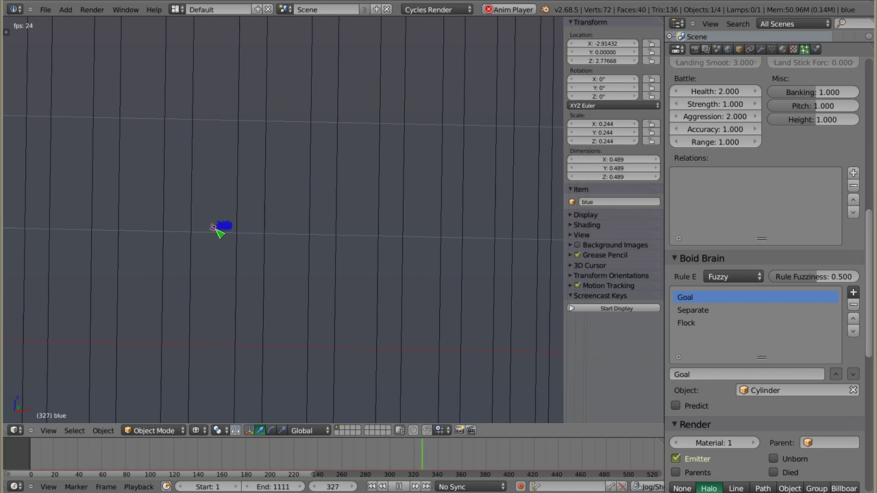
pyautogui.scroll(-5, 225, 234)
pyautogui.scroll(-5, 226, 236)
pyautogui.scroll(-2, 222, 238)
pyautogui.scroll(-2, 217, 238)
pyautogui.rightClick(230, 259)
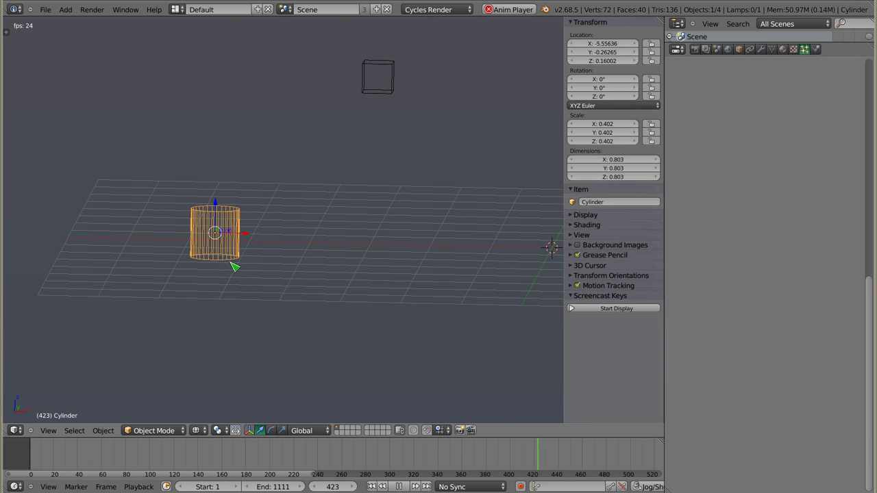
pyautogui.press('z')
# Move the cylinder right, up-left, low, and up-right, ending near X -1.68, Z 1.04
pyautogui.press('g')
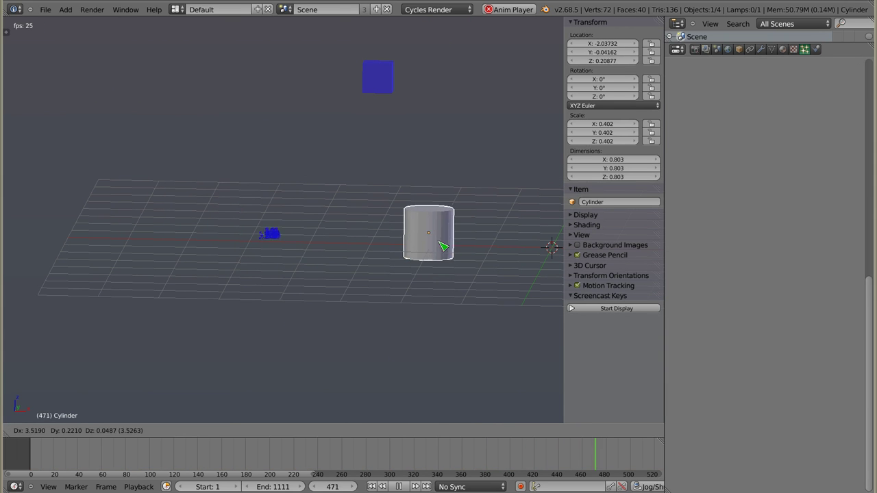
pyautogui.click(459, 266)
pyautogui.press('g')
pyautogui.click(183, 146)
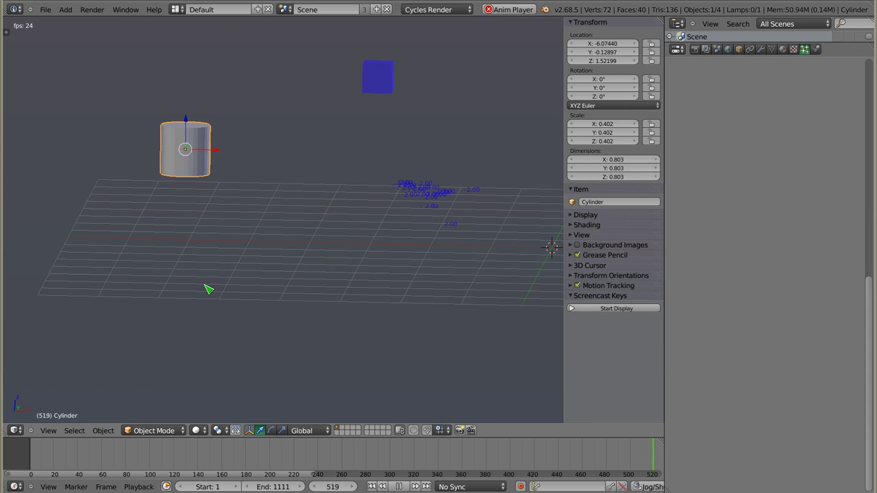
pyautogui.press('g')
pyautogui.click(319, 384)
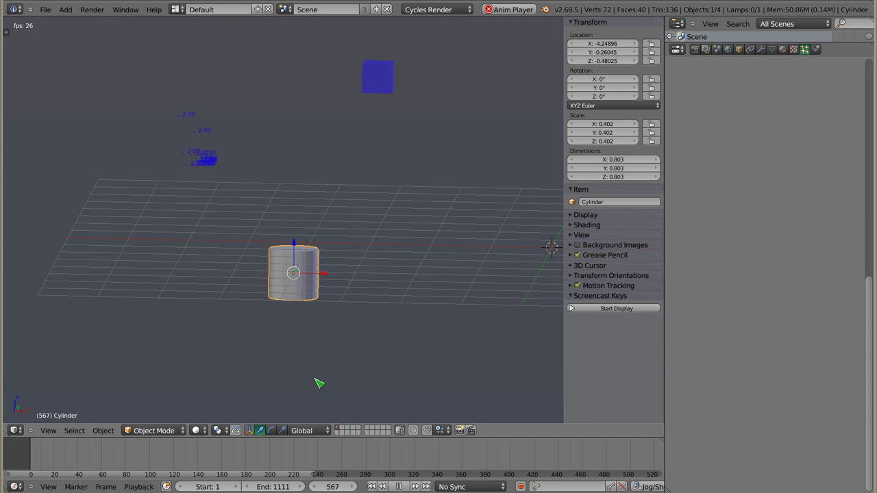
pyautogui.press('g')
pyautogui.click(494, 158)
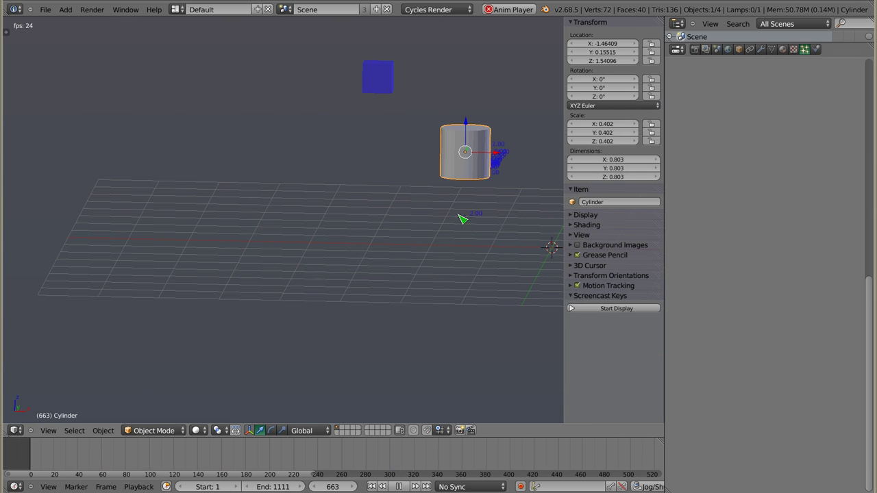
pyautogui.moveTo(462, 220); pyautogui.dragTo(401, 264, button='middle')
pyautogui.press('g')
pyautogui.click(132, 161)
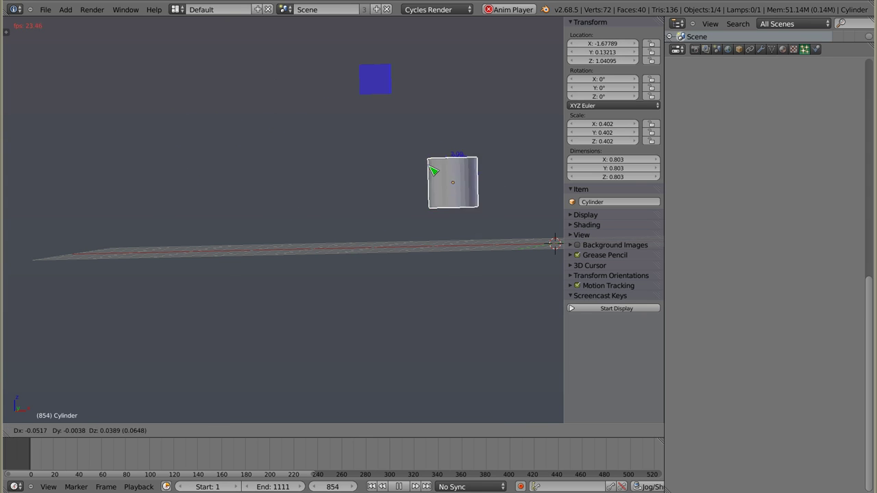
# Set the blue emitter's boid Rule Evaluation to Random
pyautogui.rightClick(374, 79)
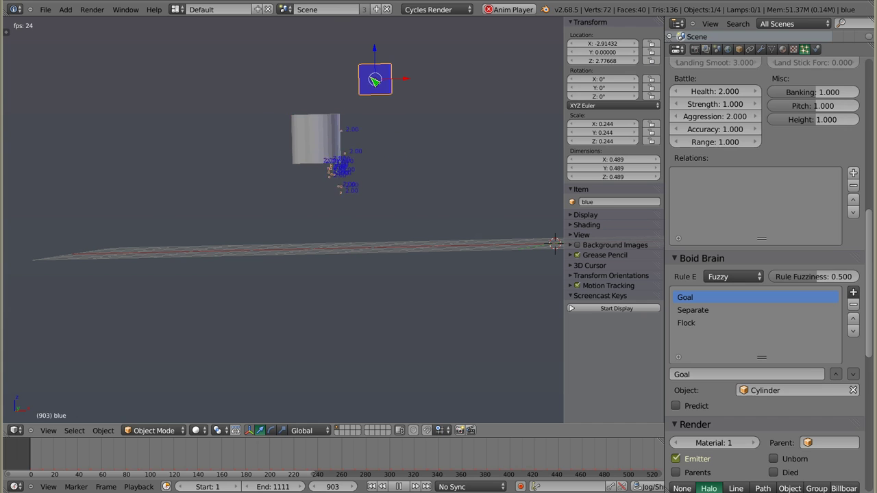
pyautogui.click(733, 276)
pyautogui.click(739, 251)
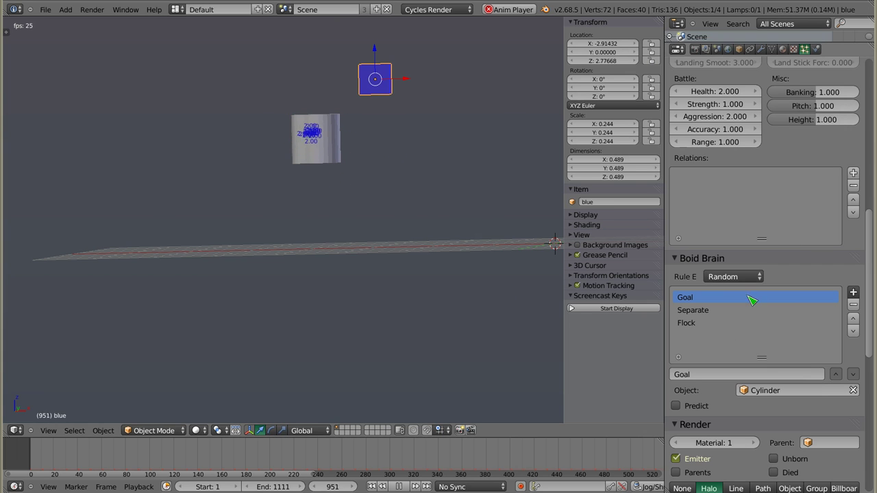
# Move the goal cylinder left, near X -6.49, and scale it down to about 0.049
pyautogui.press('g')
pyautogui.rightClick(291, 143)
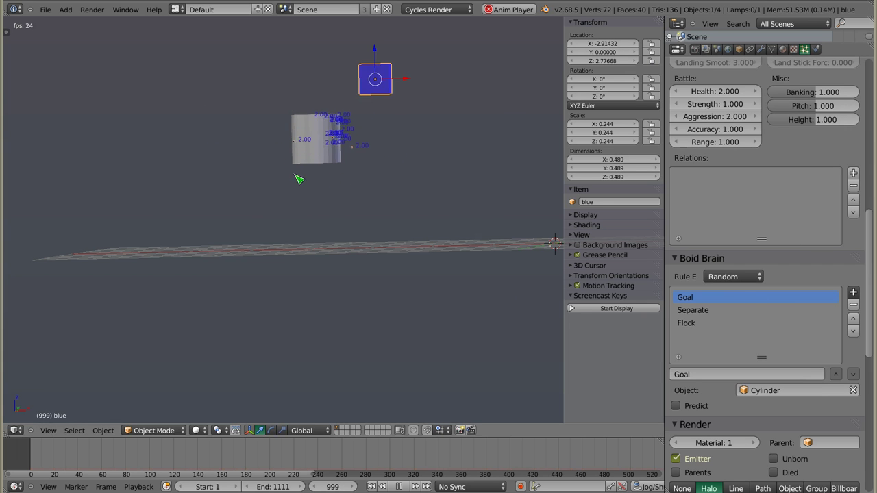
pyautogui.rightClick(301, 151)
pyautogui.press('g')
pyautogui.click(133, 187)
pyautogui.press('s')
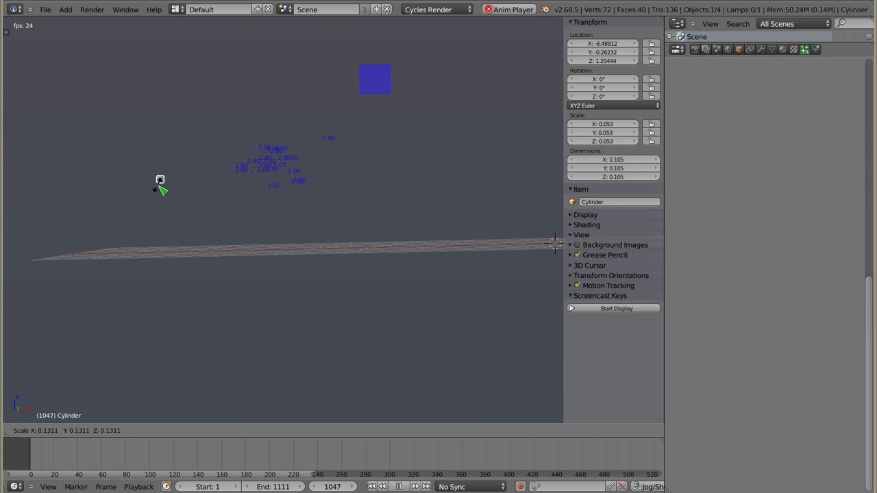
pyautogui.click(165, 201)
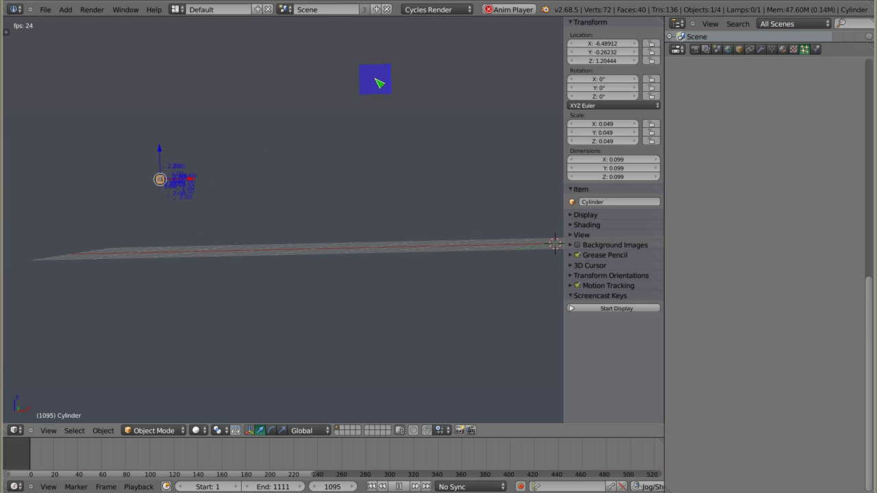
pyautogui.rightClick(379, 83)
# Increase the boids' Draw Size to 13
pyautogui.scroll(-5, 829, 392)
pyautogui.scroll(-3, 829, 392)
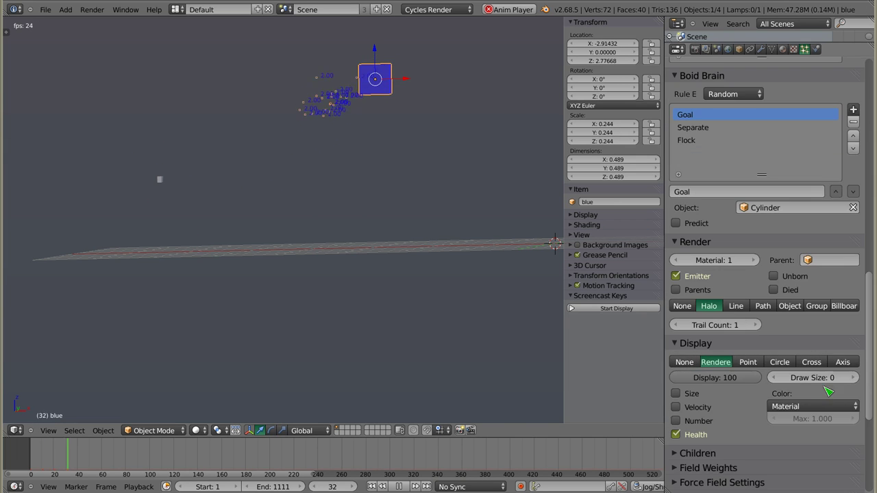
pyautogui.moveTo(819, 377)
pyautogui.mouseDown()
pyautogui.moveTo(857, 377)
pyautogui.moveTo(812, 378)
pyautogui.mouseUp()
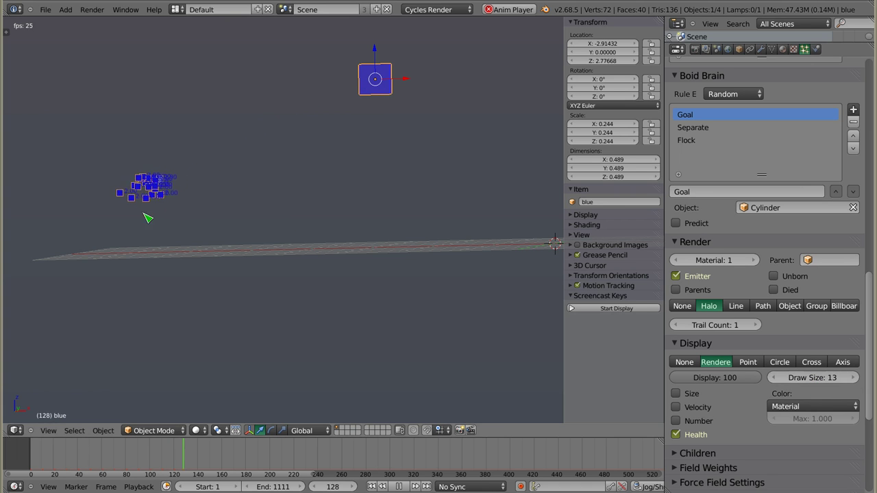
# Move the goal cylinder up and to the left
pyautogui.rightClick(159, 205)
pyautogui.moveTo(438, 252)
pyautogui.mouseDown(button='middle')
pyautogui.moveTo(505, 245)
pyautogui.moveTo(417, 211)
pyautogui.moveTo(431, 226)
pyautogui.mouseUp(button='middle')
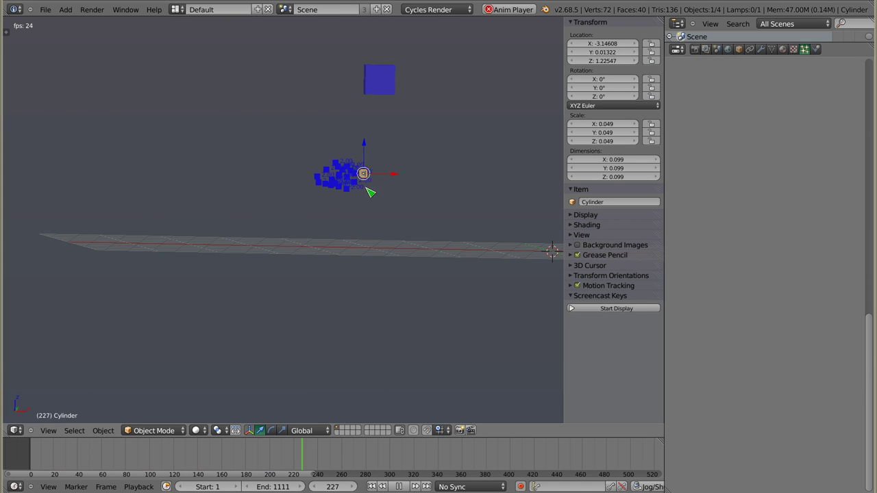
pyautogui.moveTo(368, 190); pyautogui.dragTo(255, 147)
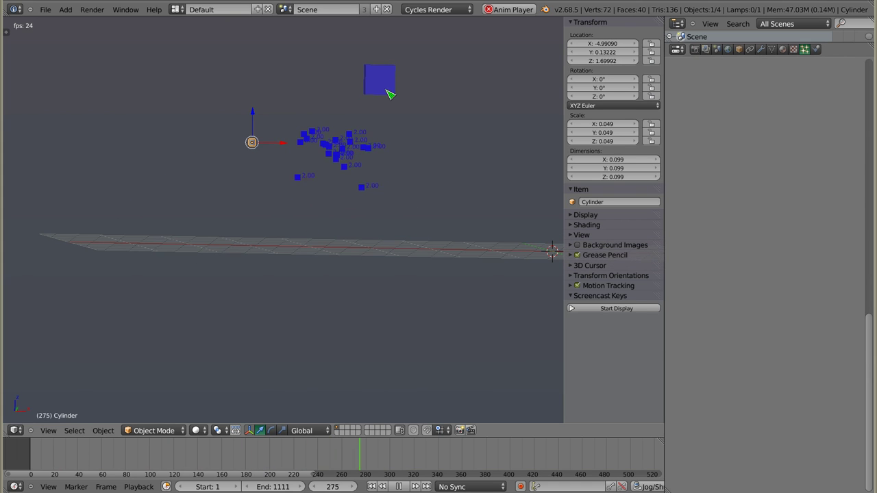
# Turn on Velocity display for the blue boids and set their colour to Velocity
pyautogui.rightClick(389, 94)
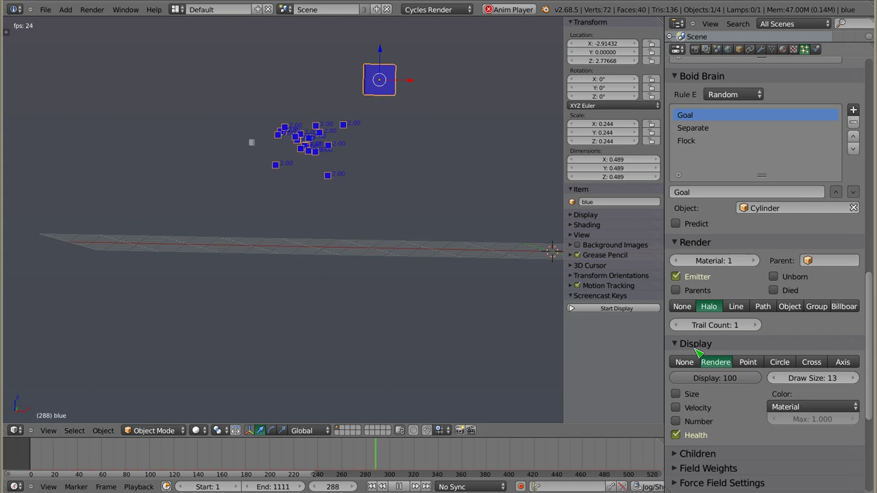
pyautogui.click(677, 409)
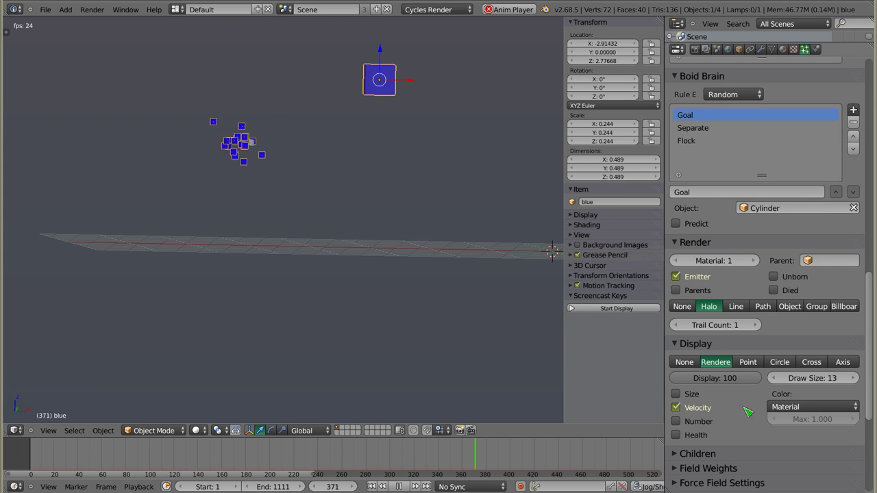
pyautogui.click(788, 407)
pyautogui.click(795, 365)
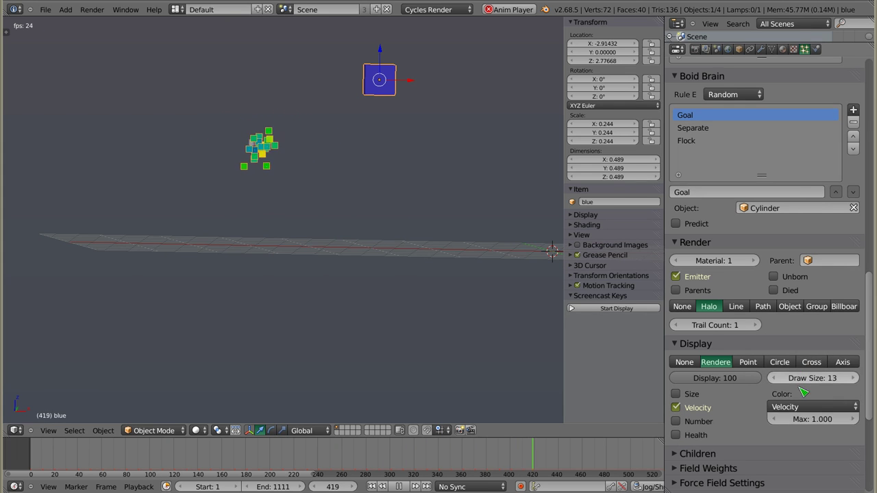
# Drag the goal cylinder far right, then back left to about X -6.73, Y 0.53
pyautogui.rightClick(252, 146)
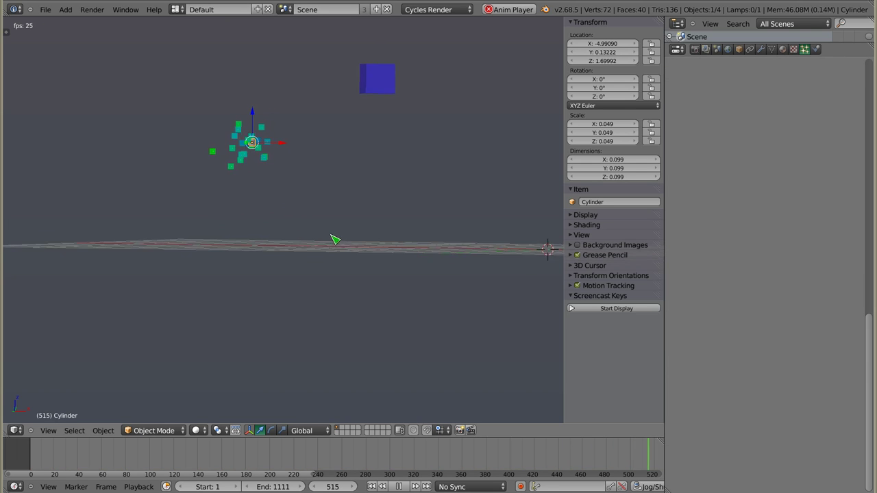
pyautogui.moveTo(253, 154); pyautogui.dragTo(447, 170, button='right')
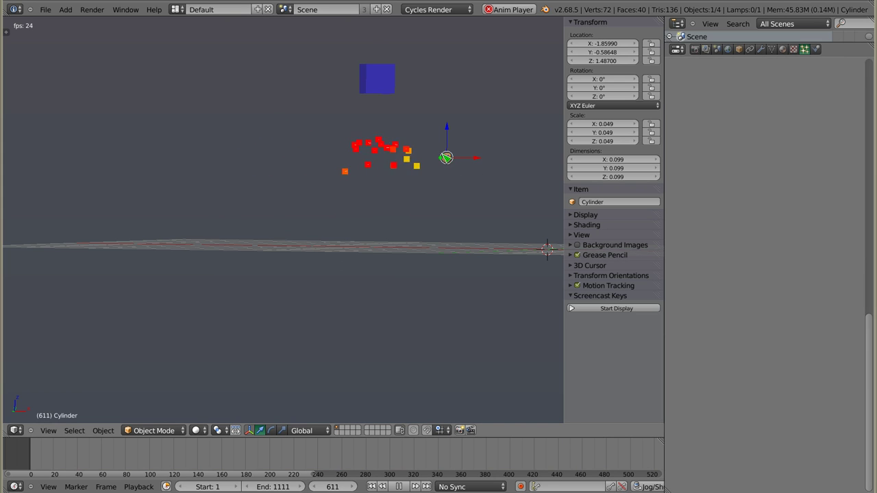
pyautogui.moveTo(448, 186)
pyautogui.mouseDown(button='right')
pyautogui.moveTo(225, 143)
pyautogui.moveTo(143, 153)
pyautogui.mouseUp(button='right')
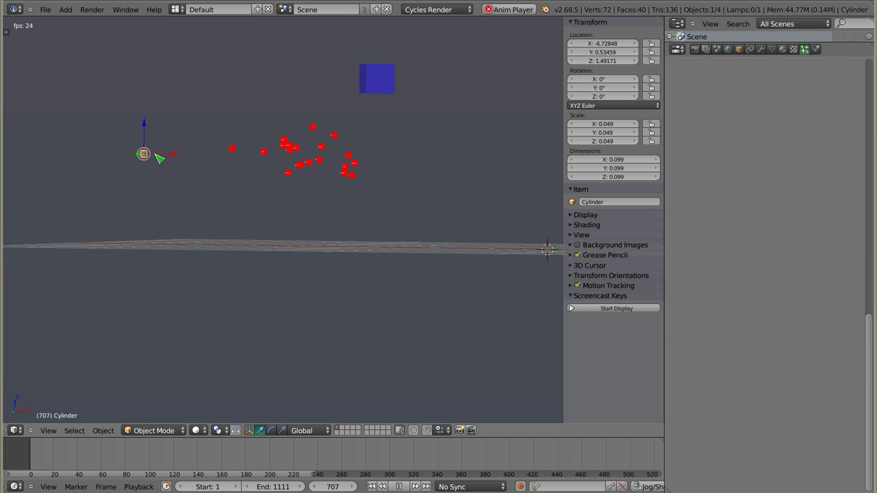
pyautogui.moveTo(227, 211)
pyautogui.mouseDown(button='middle')
pyautogui.moveTo(217, 220)
pyautogui.moveTo(288, 266)
pyautogui.moveTo(269, 140)
pyautogui.moveTo(285, 127)
pyautogui.moveTo(329, 233)
pyautogui.moveTo(118, 170)
pyautogui.mouseUp(button='middle')
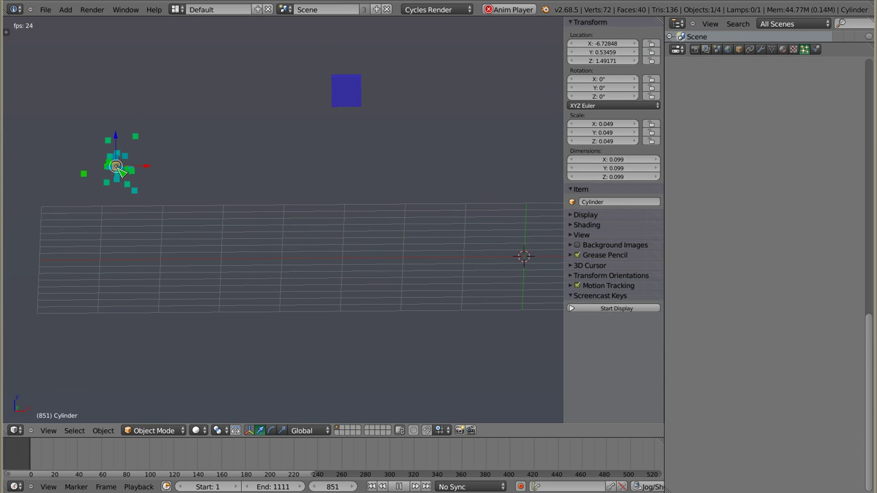
pyautogui.rightClick(118, 171)
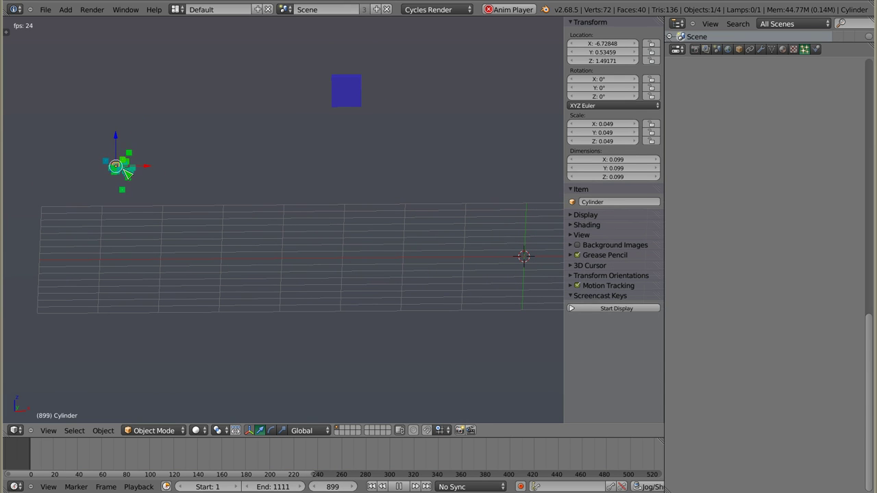
pyautogui.rightClick(346, 92)
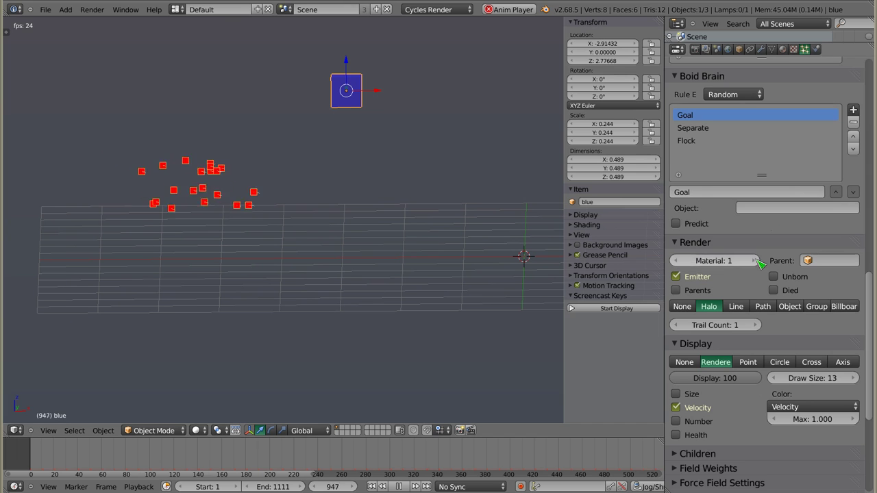
pyautogui.scroll(-6, 842, 118)
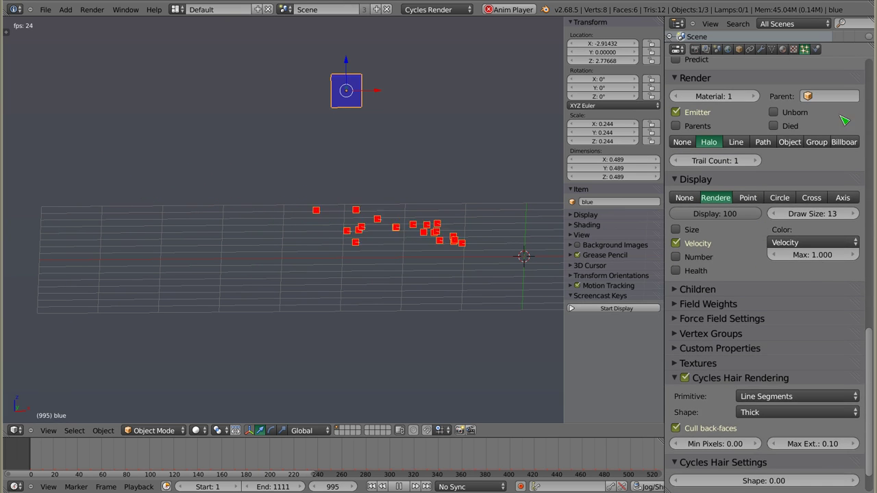
pyautogui.scroll(4, 822, 171)
pyautogui.scroll(5, 795, 212)
pyautogui.scroll(7, 777, 239)
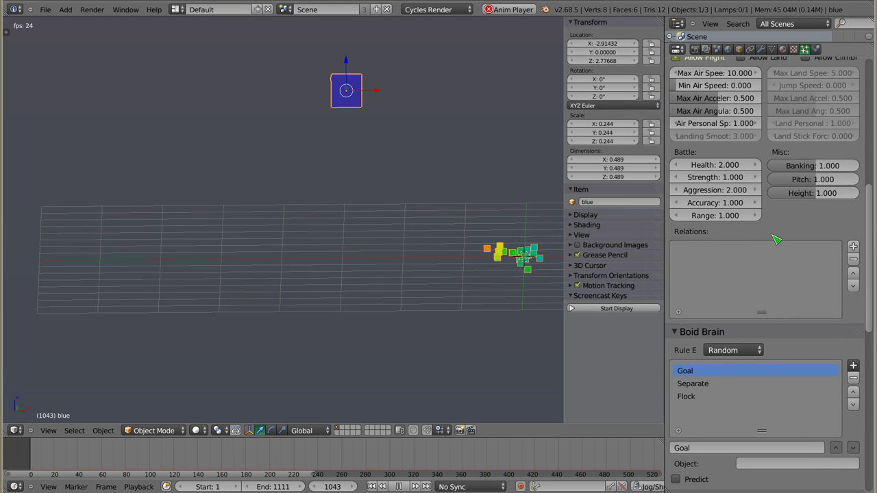
pyautogui.keyDown('shift'); pyautogui.moveTo(488, 262); pyautogui.dragTo(356, 268, button='middle'); pyautogui.keyUp('shift')
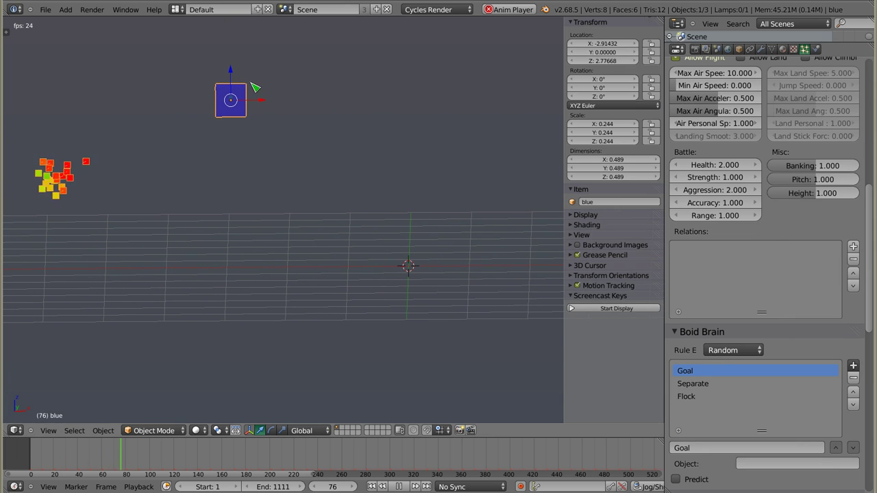
pyautogui.scroll(-2, 265, 180)
pyautogui.scroll(-1, 290, 174)
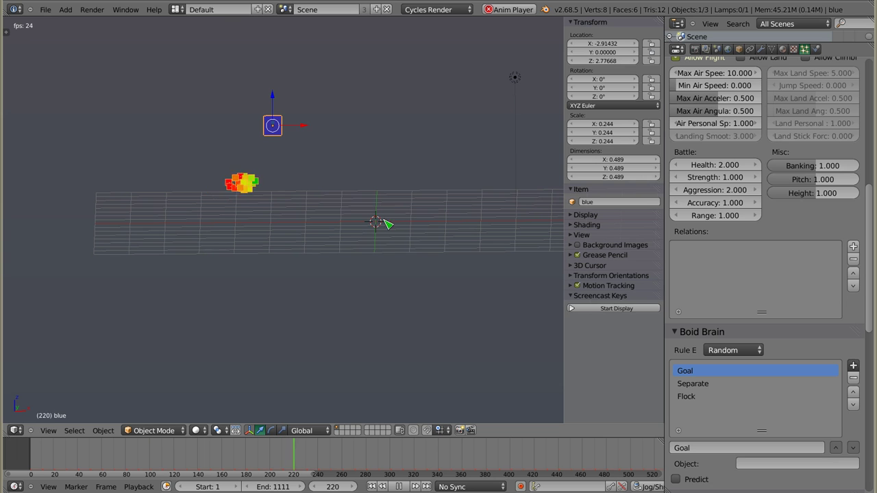
pyautogui.moveTo(376, 234)
pyautogui.mouseDown(button='middle')
pyautogui.moveTo(343, 221)
pyautogui.moveTo(344, 319)
pyautogui.moveTo(368, 323)
pyautogui.moveTo(388, 200)
pyautogui.moveTo(442, 237)
pyautogui.moveTo(494, 247)
pyautogui.moveTo(254, 229)
pyautogui.moveTo(297, 219)
pyautogui.moveTo(334, 226)
pyautogui.moveTo(296, 209)
pyautogui.moveTo(309, 199)
pyautogui.moveTo(358, 247)
pyautogui.moveTo(352, 229)
pyautogui.moveTo(316, 296)
pyautogui.mouseUp(button='middle')
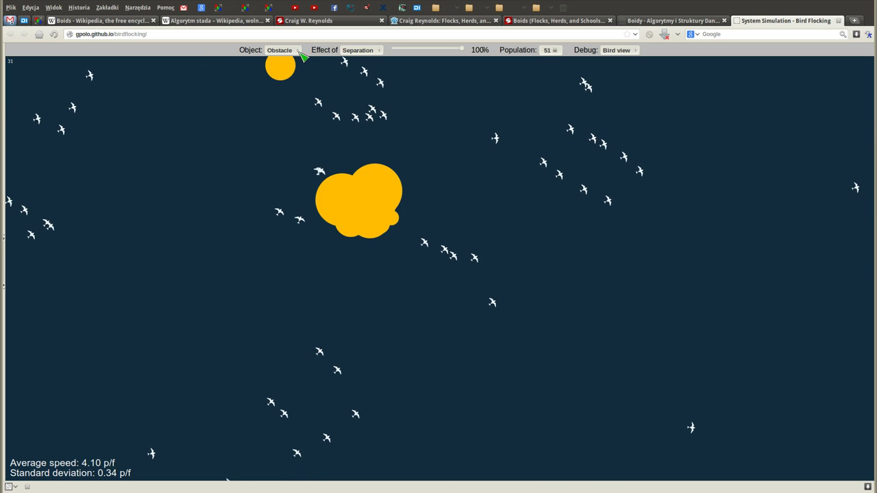
# Open the 'Flocks, Herds, and Schools' paper tab after viewing the author's biography tab
pyautogui.click(333, 25)
pyautogui.click(455, 25)
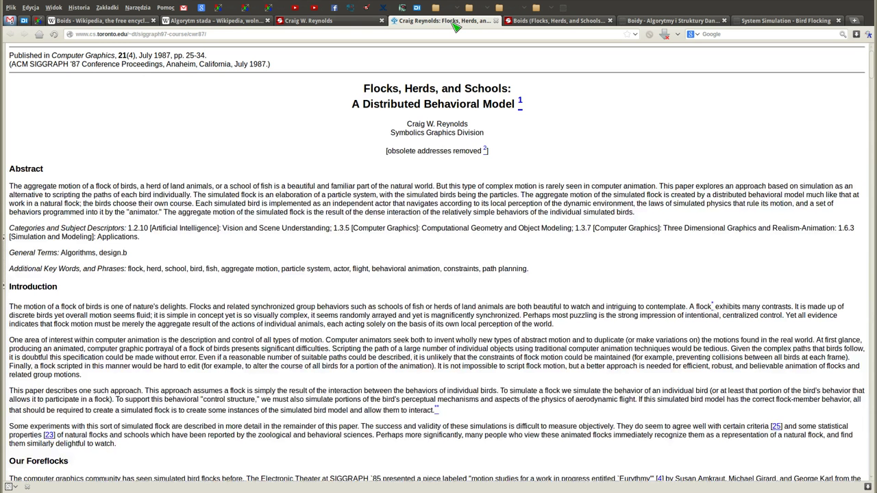
pyautogui.moveTo(872, 66); pyautogui.dragTo(851, 251)
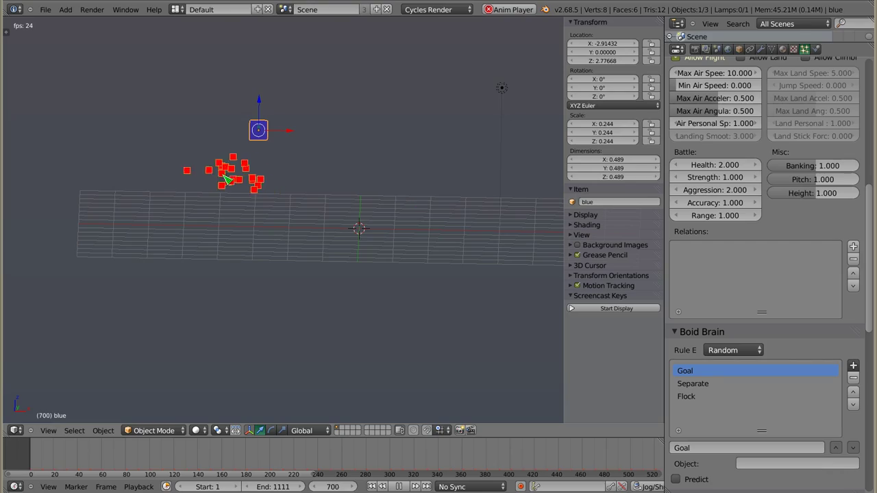
# Switch the viewport to a front orthographic view with numpad 1 and 5
pyautogui.press('KP_1')
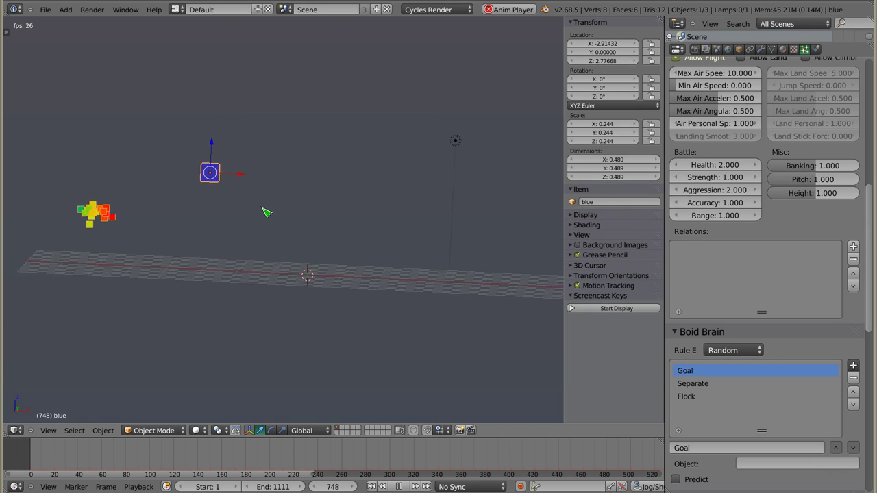
pyautogui.press('KP_5')
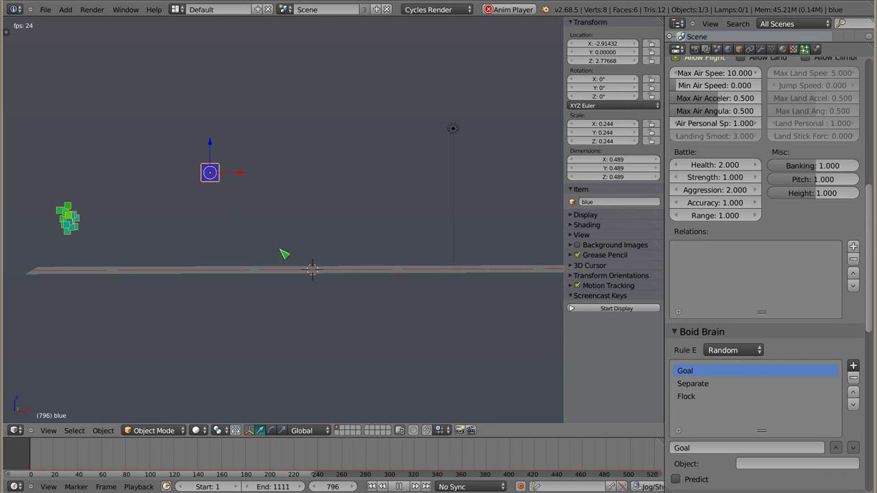